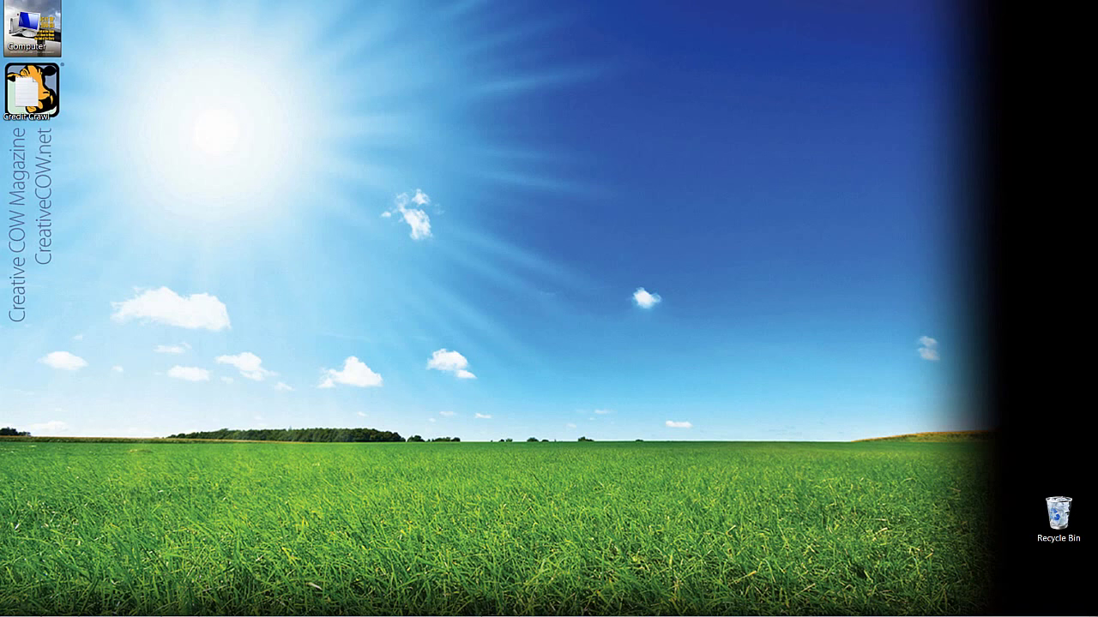
# - Start a new blank title in Symphony's Title Tool and minimize the Title Tool window
pyautogui.hotkey('alt', 'Tab')
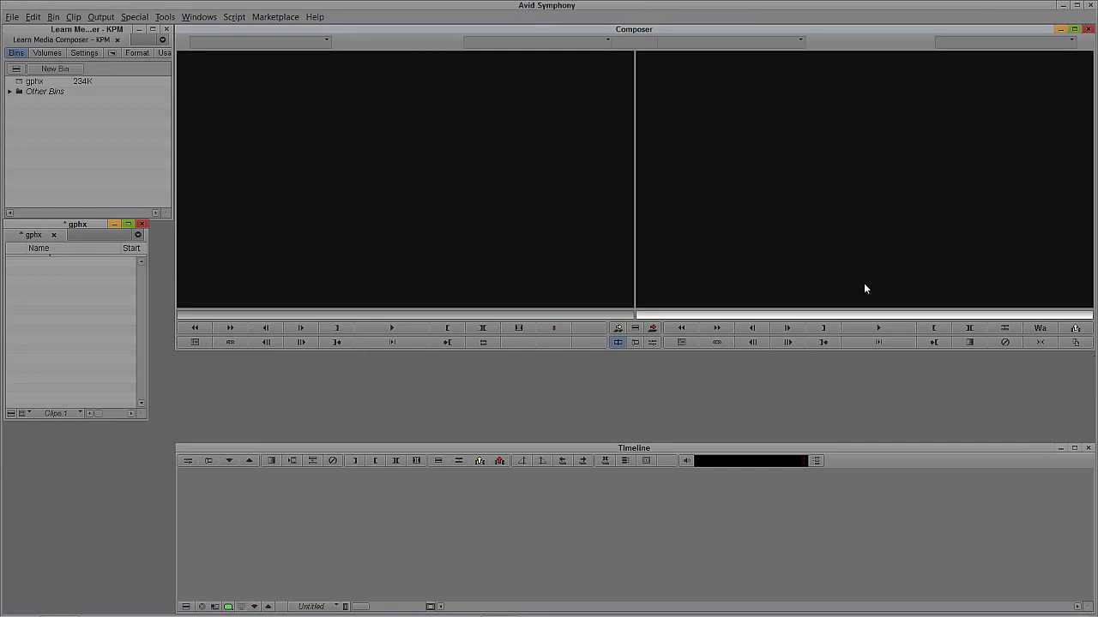
pyautogui.click(73, 17)
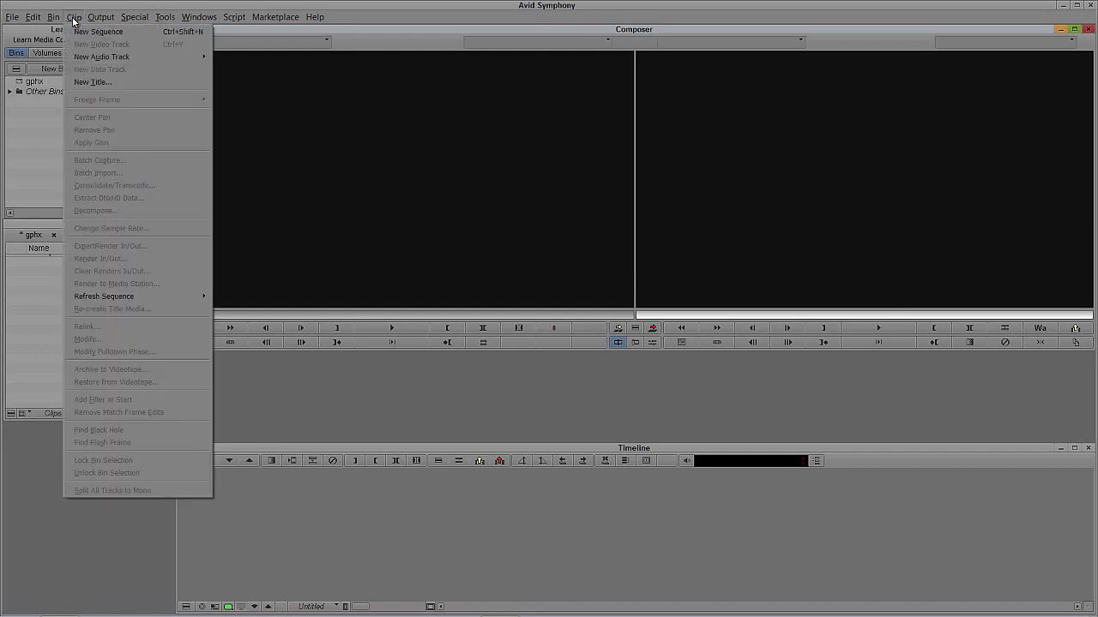
pyautogui.click(86, 81)
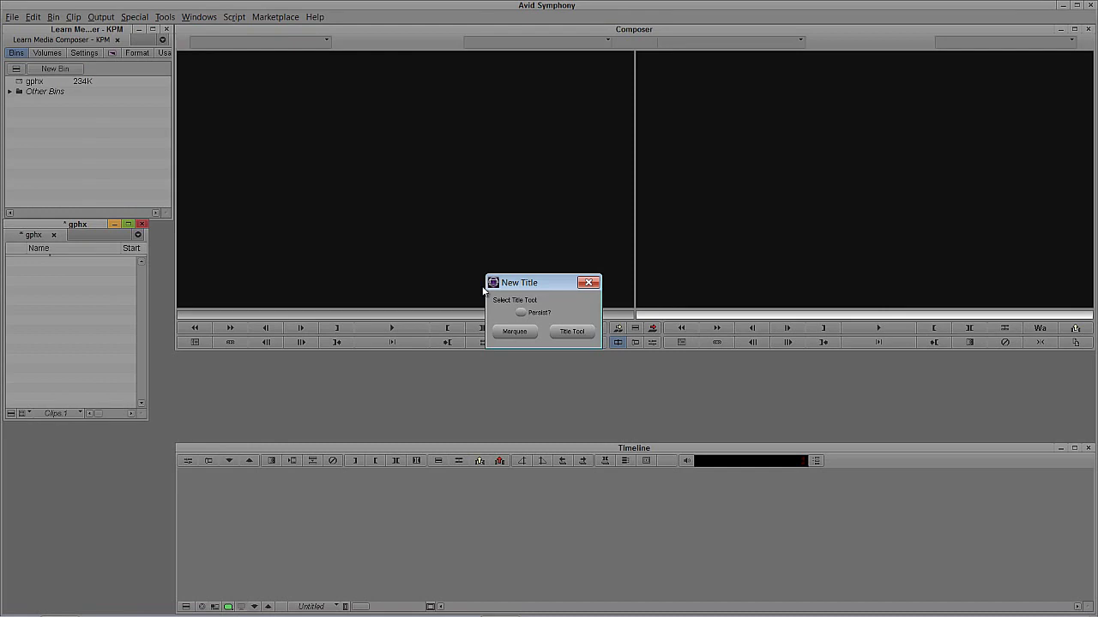
pyautogui.click(572, 332)
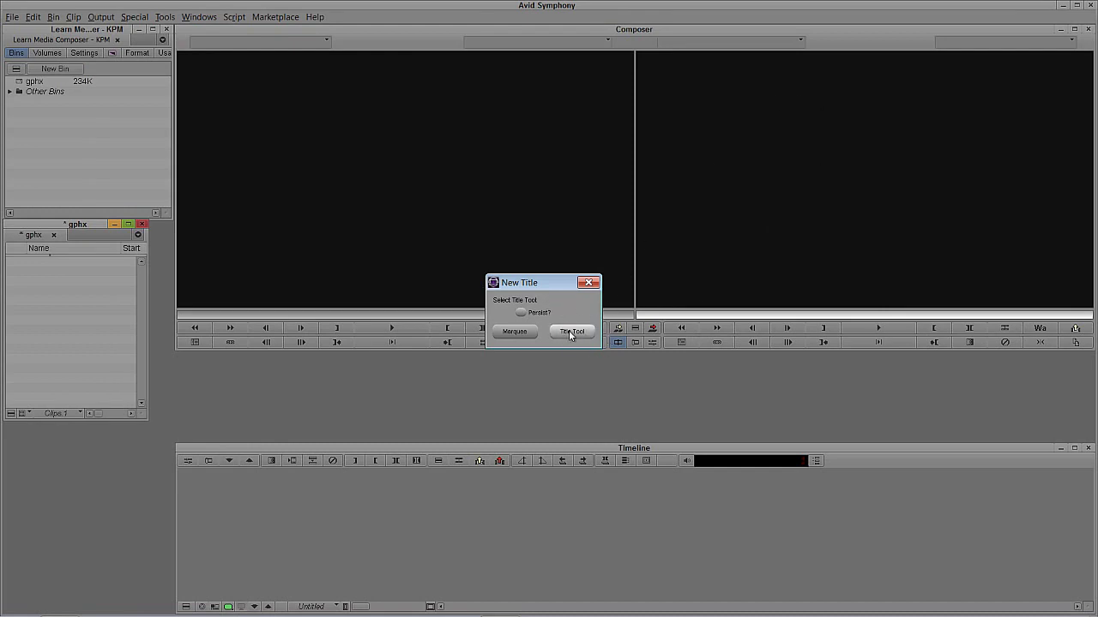
pyautogui.click(498, 57)
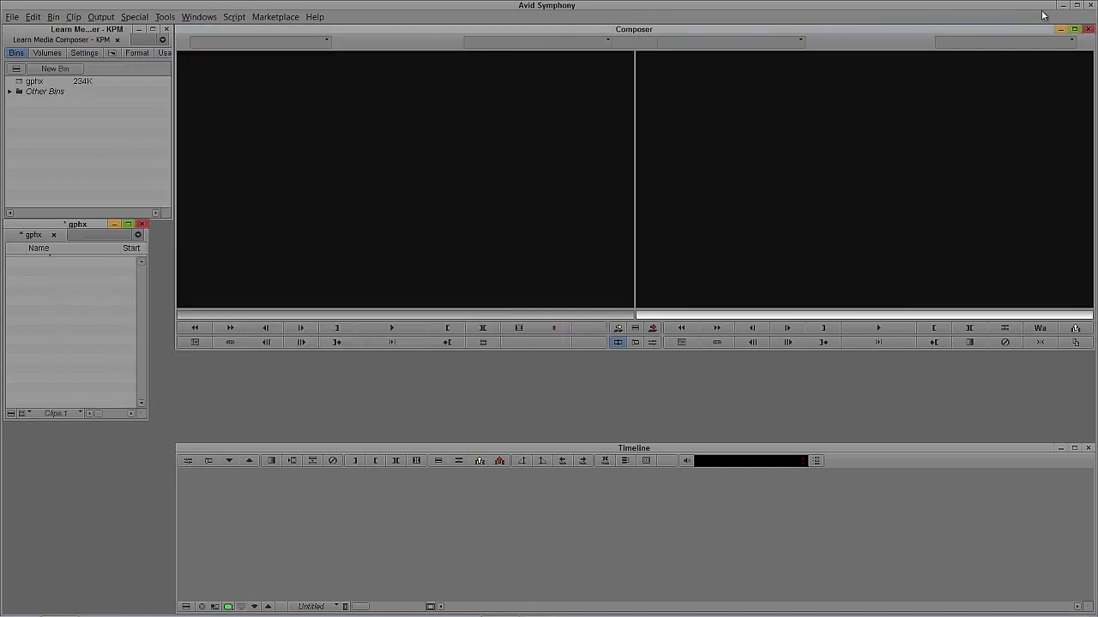
# - Open the Credit Crawl text file in Notepad and select all of its credits text
pyautogui.click(1061, 6)
pyautogui.doubleClick(32, 90)
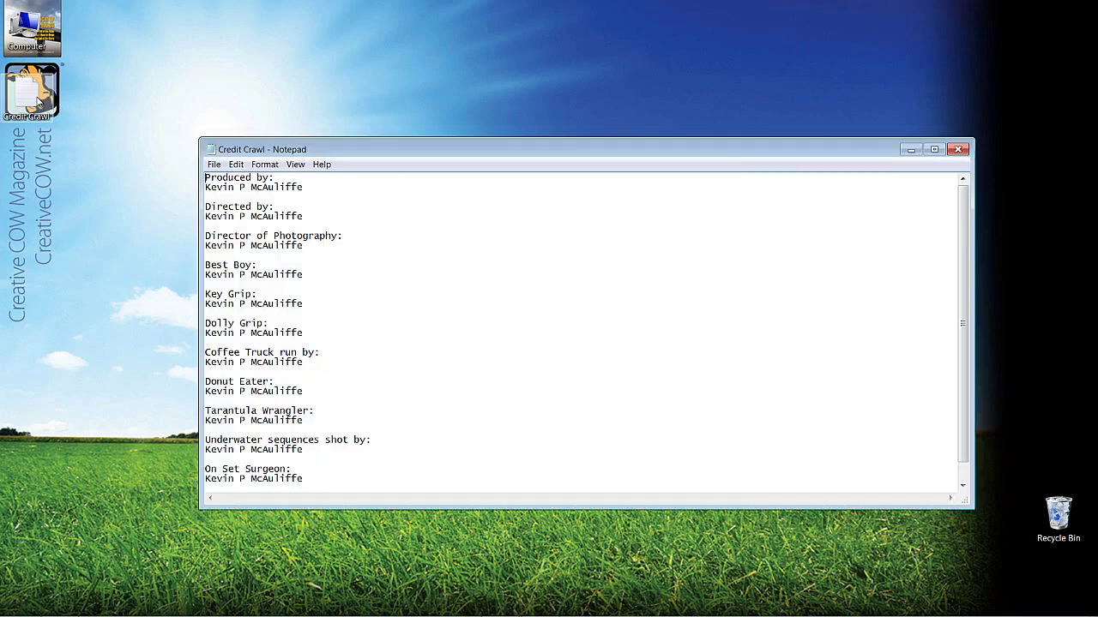
pyautogui.moveTo(390, 156); pyautogui.dragTo(333, 92)
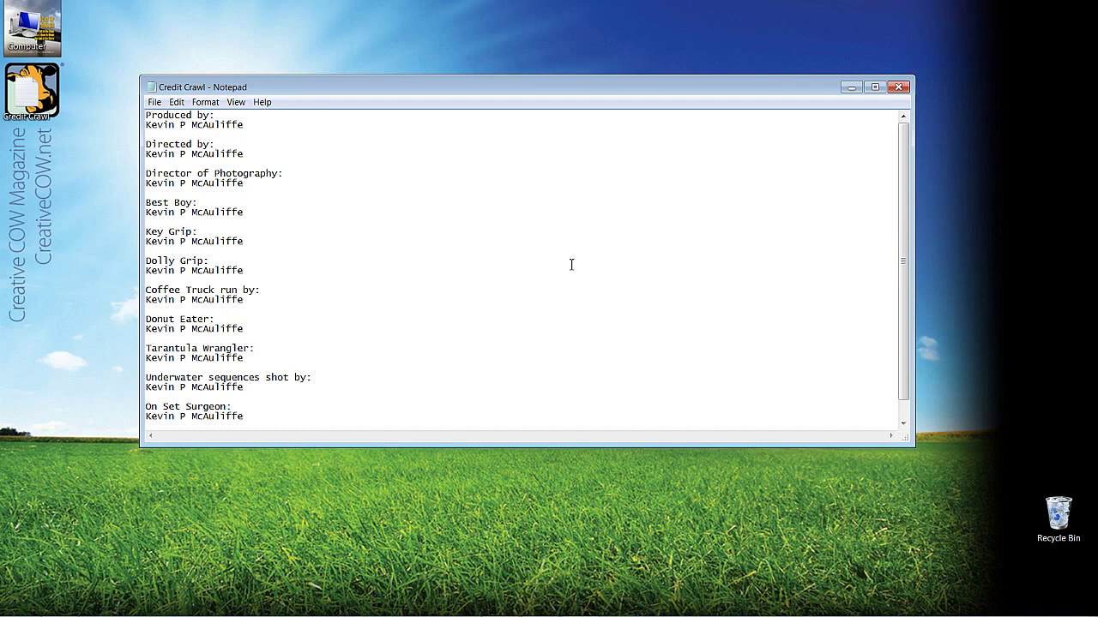
pyautogui.scroll(-1, 571, 265)
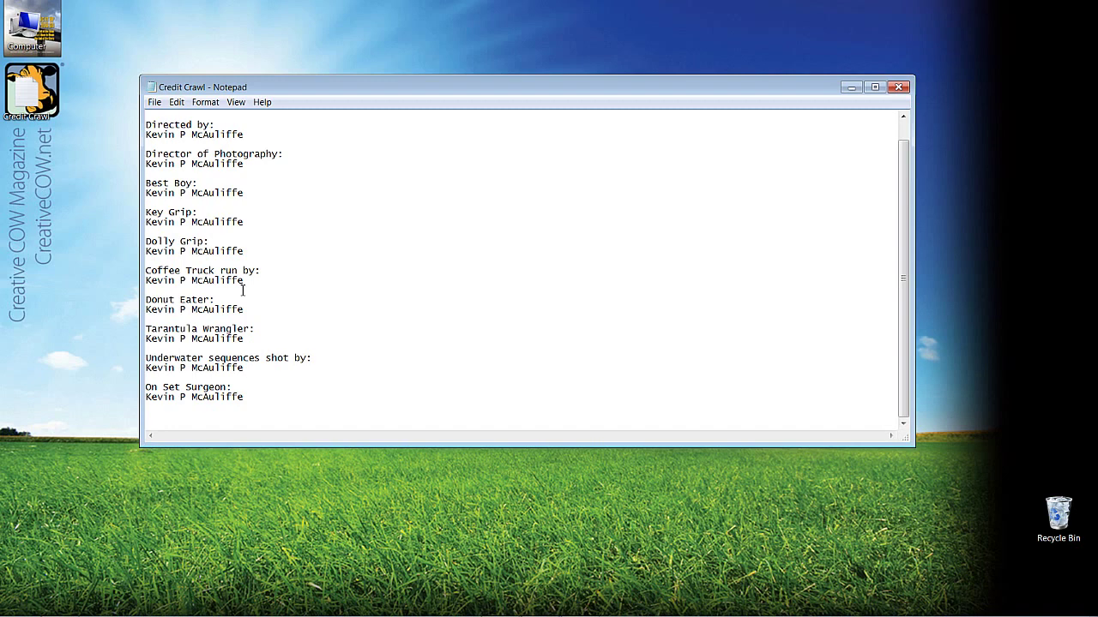
pyautogui.hotkey('ctrl', 'a')
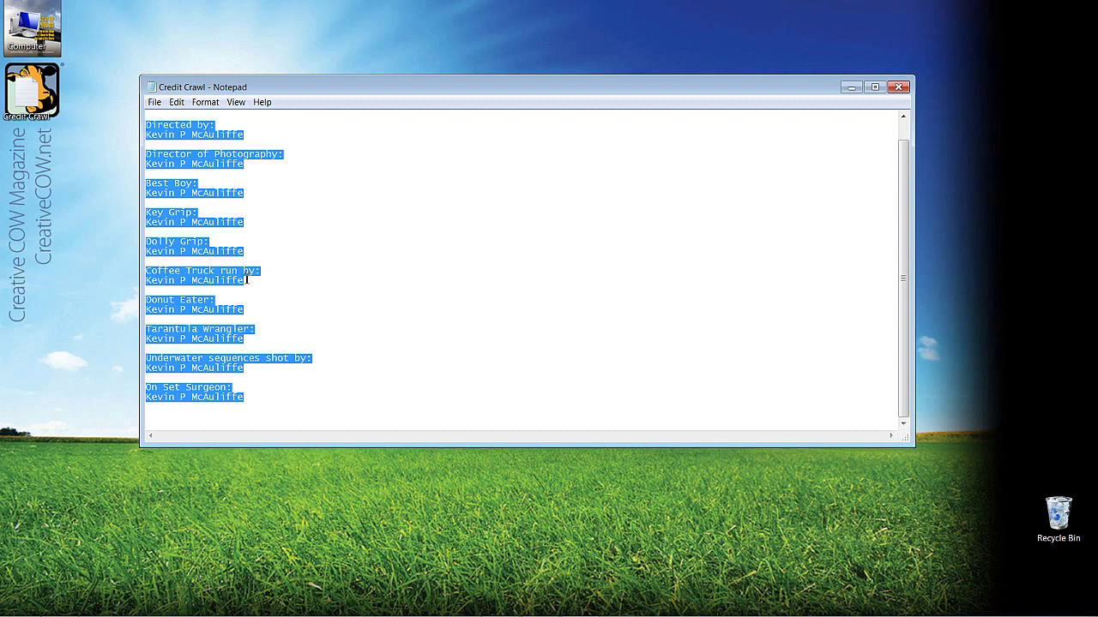
pyautogui.moveTo(77, 611)
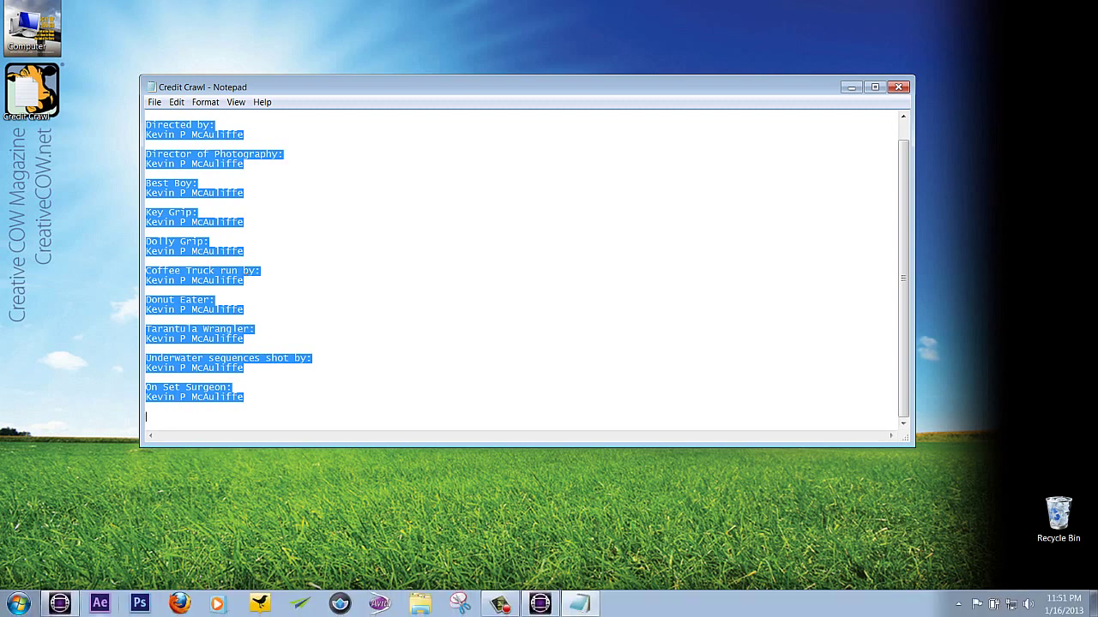
# - Bring the Title Tool back and turn on Roll mode for the blank title
pyautogui.click(63, 604)
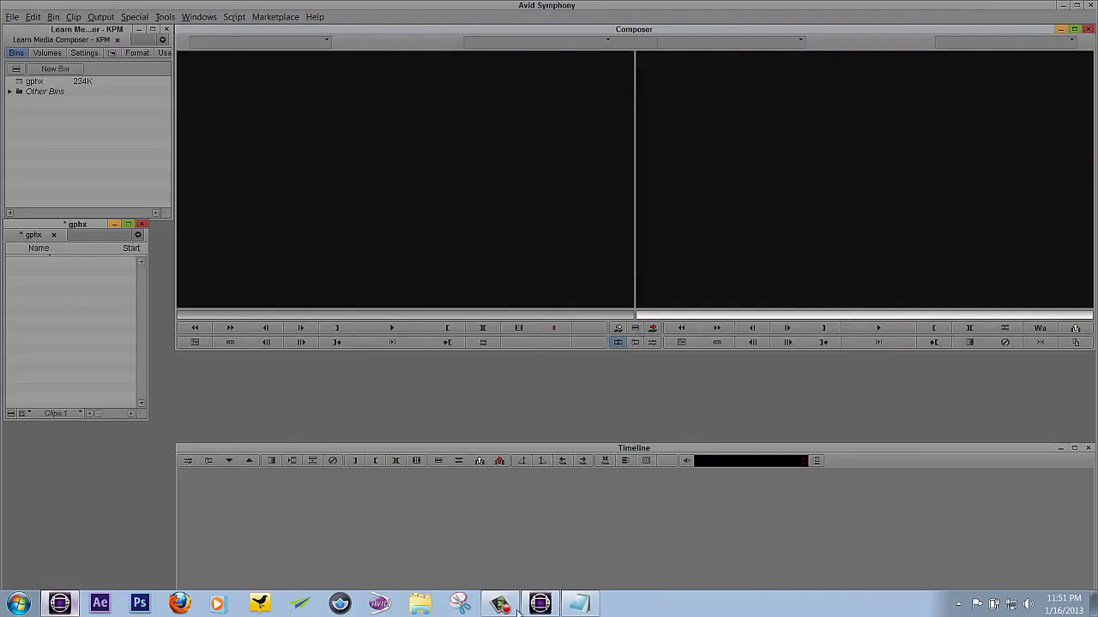
pyautogui.click(539, 605)
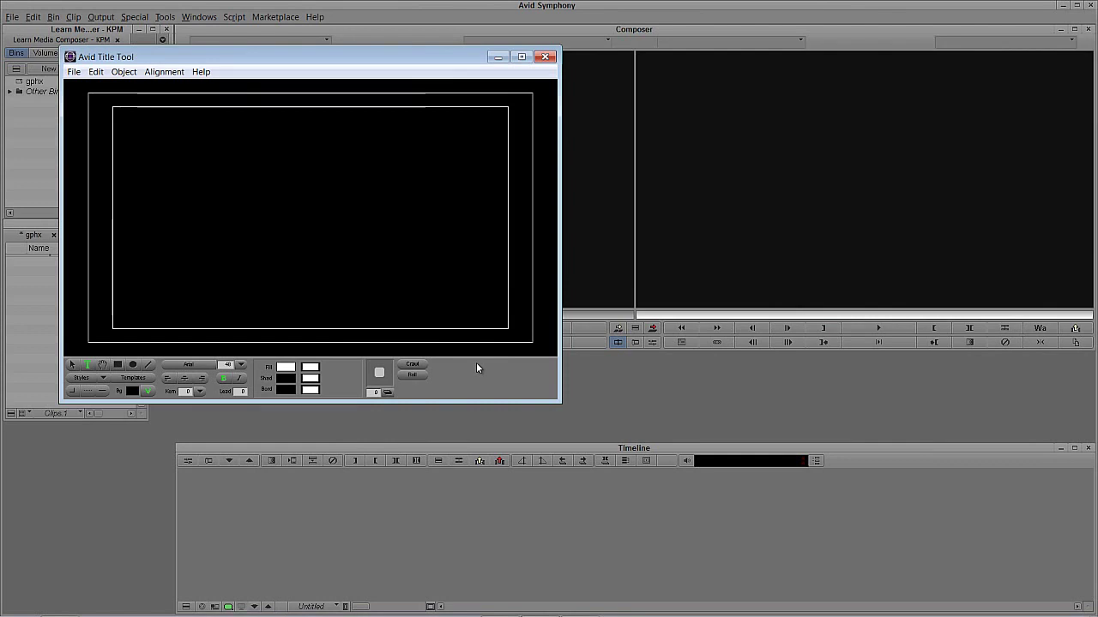
pyautogui.click(415, 374)
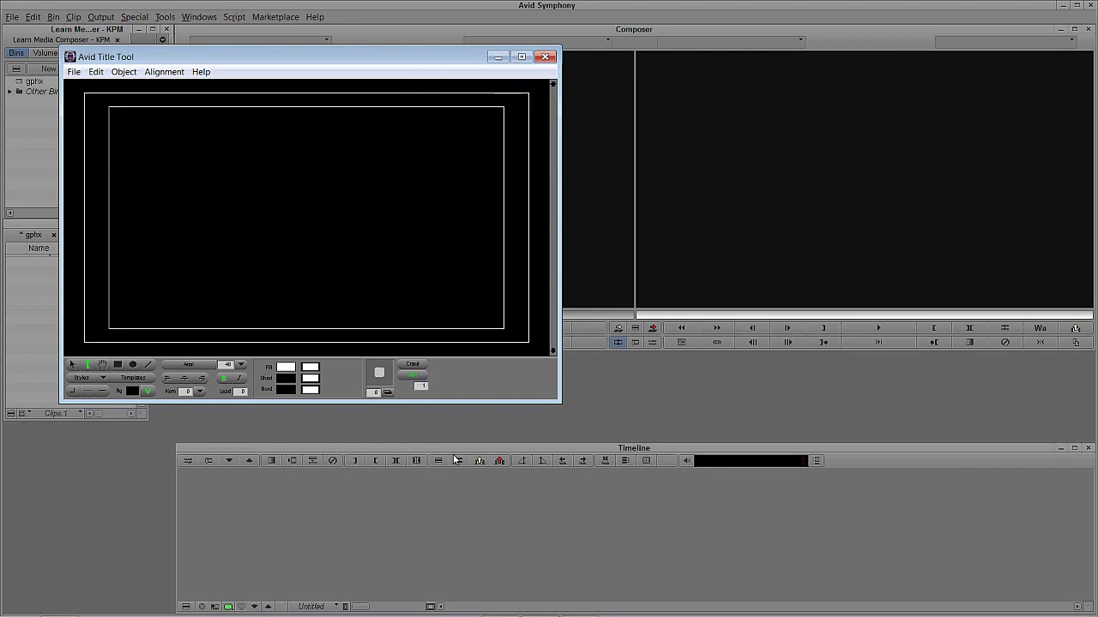
pyautogui.click(415, 374)
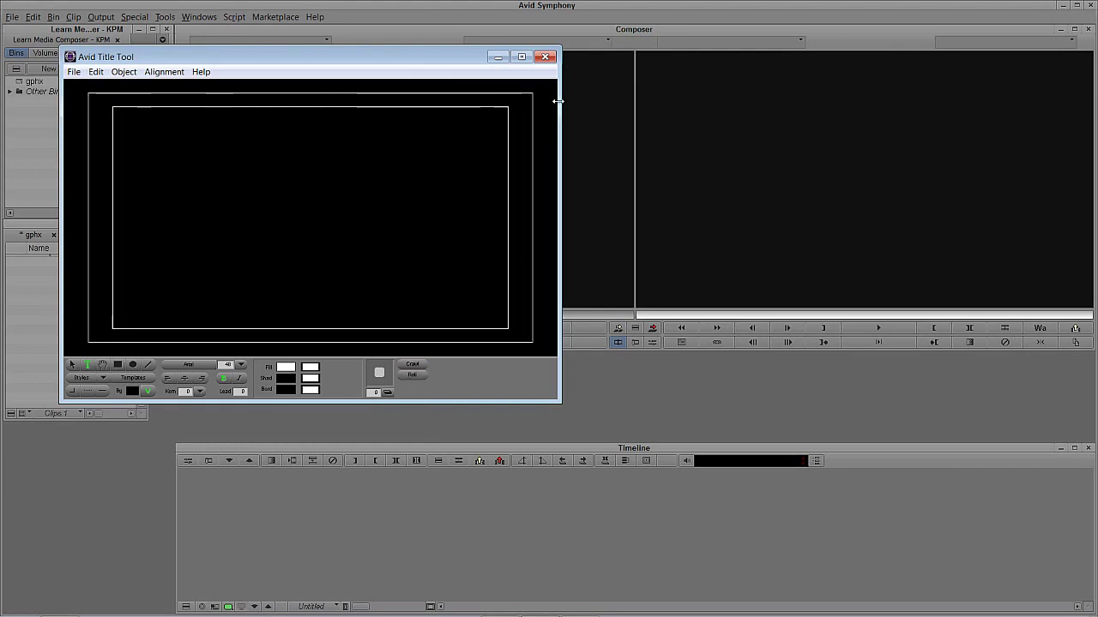
pyautogui.click(416, 377)
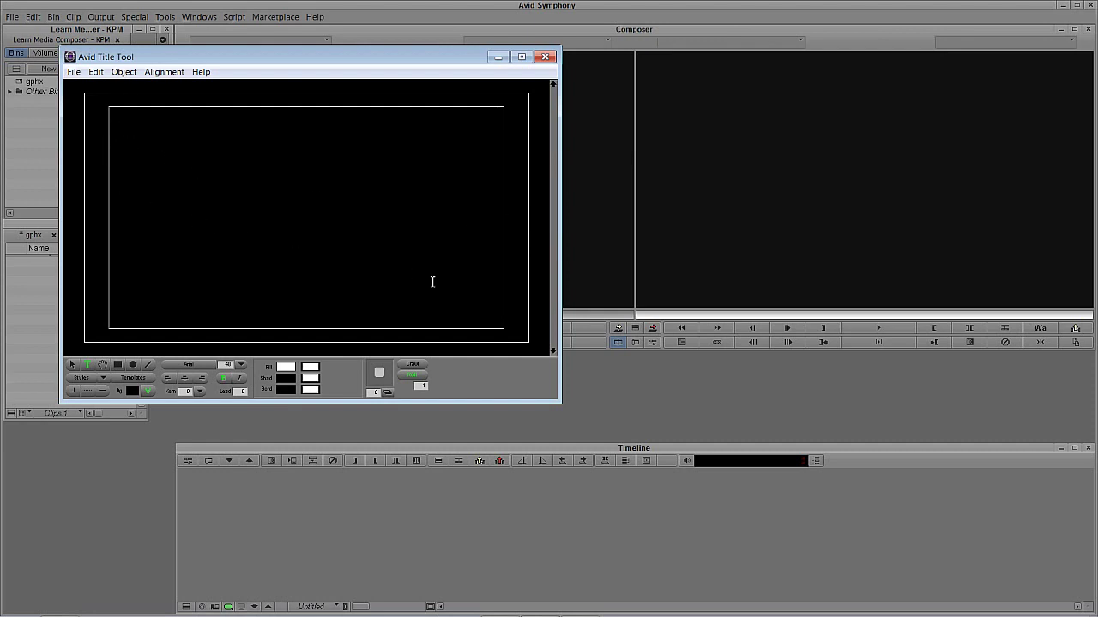
# - Paste the credits list at the canvas's upper left as rolling text, then scroll back to the top
pyautogui.click(114, 119)
pyautogui.write('On Set Surgeon: Kevin P McAuliffe')
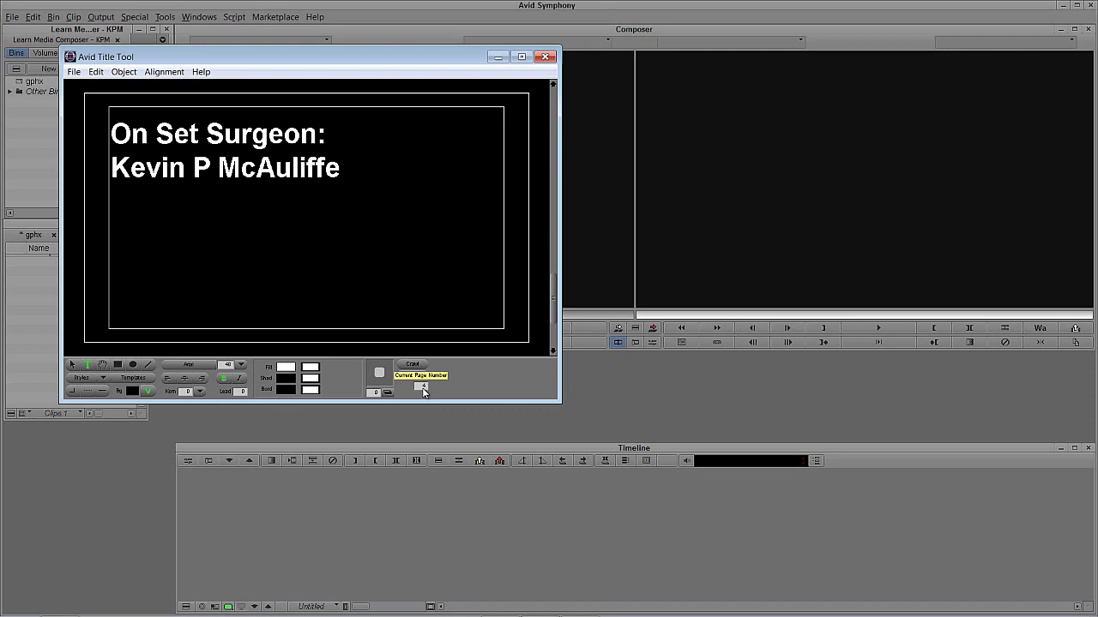
pyautogui.click(552, 317)
pyautogui.moveTo(553, 317); pyautogui.dragTo(563, 120)
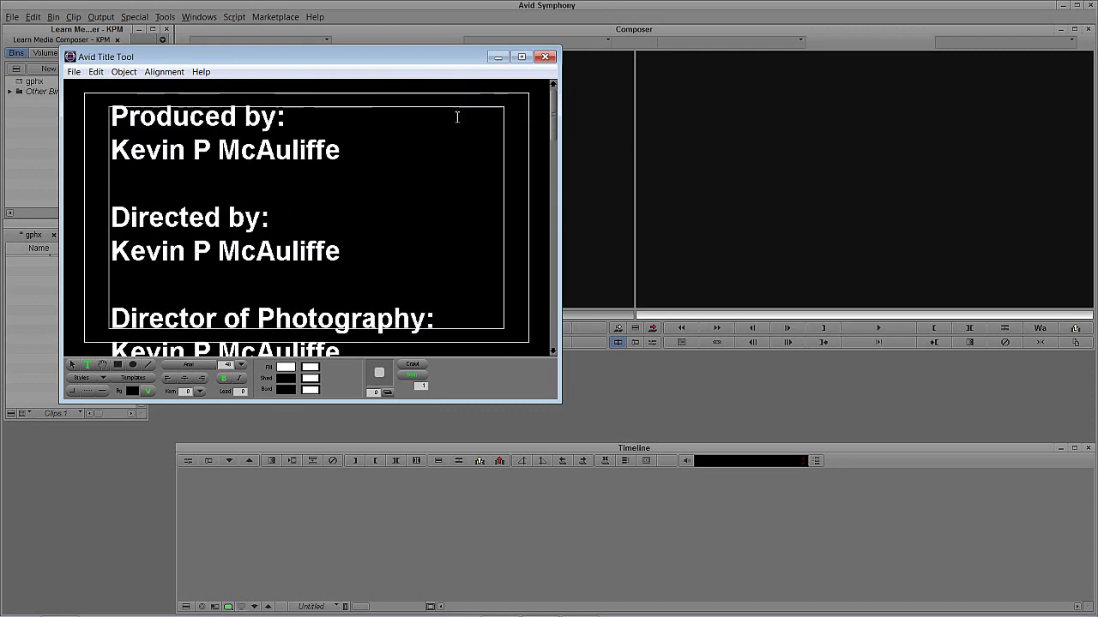
# - Set all the credit text to 28-point regular (non-bold) Gill Sans
pyautogui.click(219, 150)
pyautogui.hotkey('ctrl', 'a')
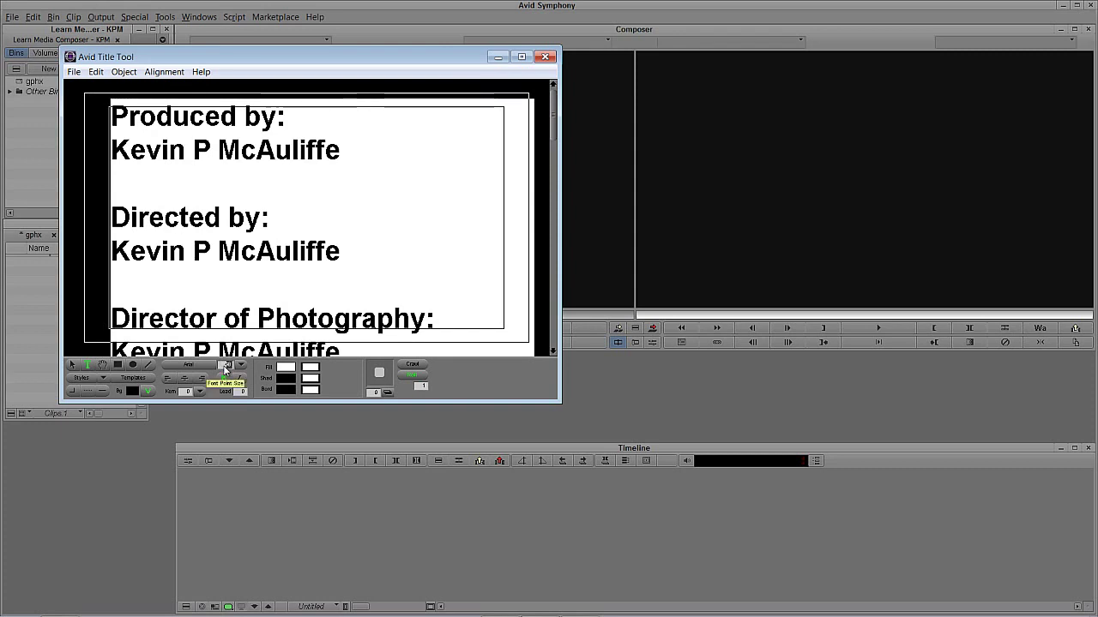
pyautogui.write('28')
pyautogui.press('Return')
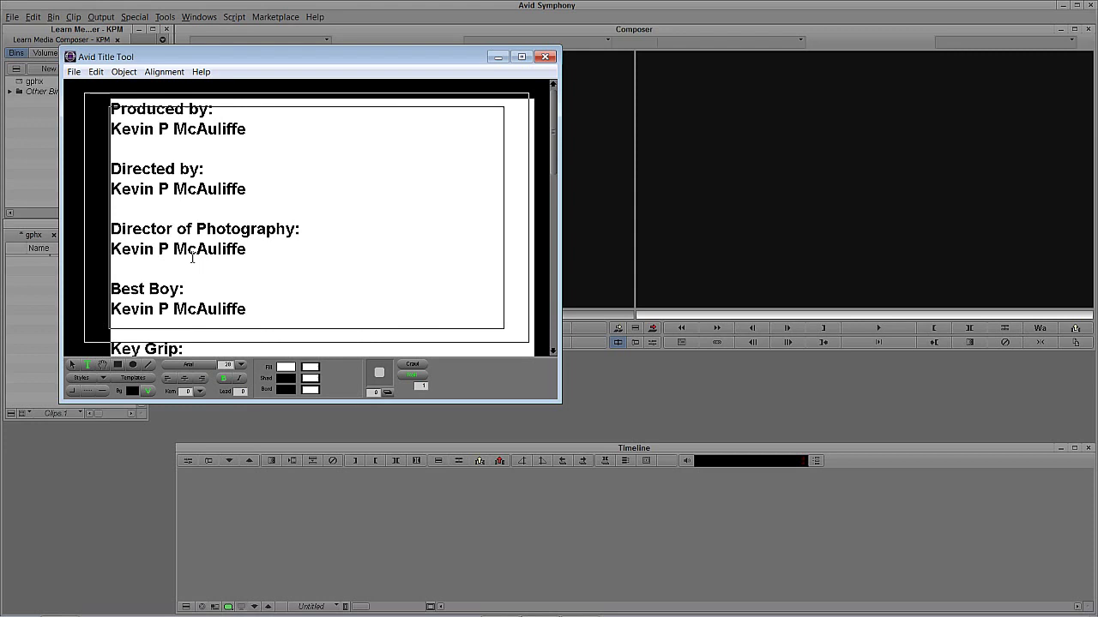
pyautogui.click(183, 367)
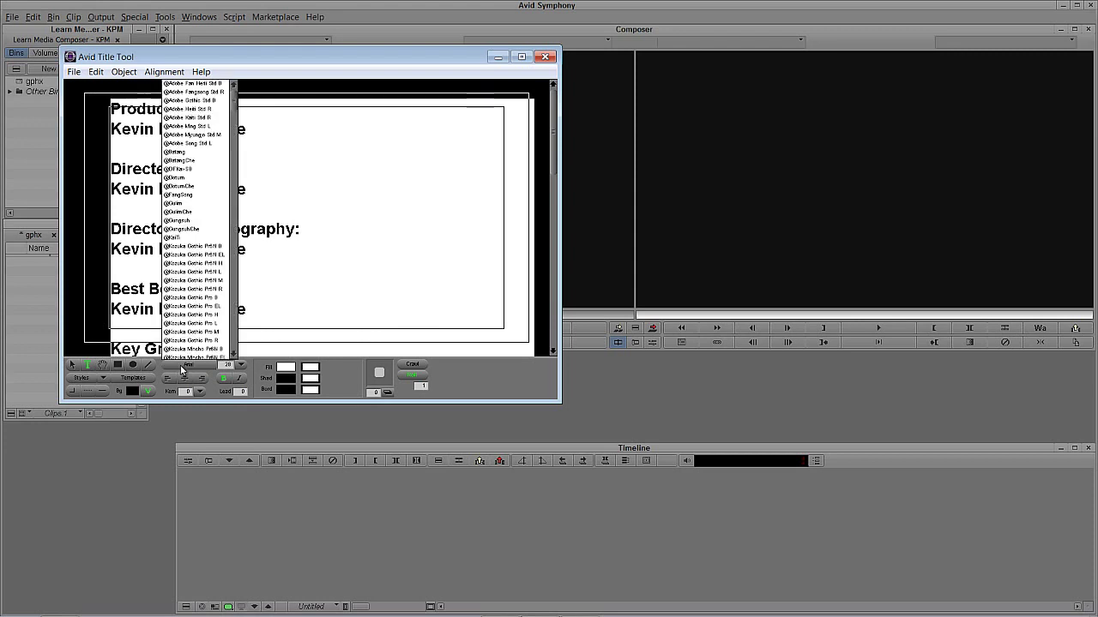
pyautogui.write('gi')
pyautogui.press('Return')
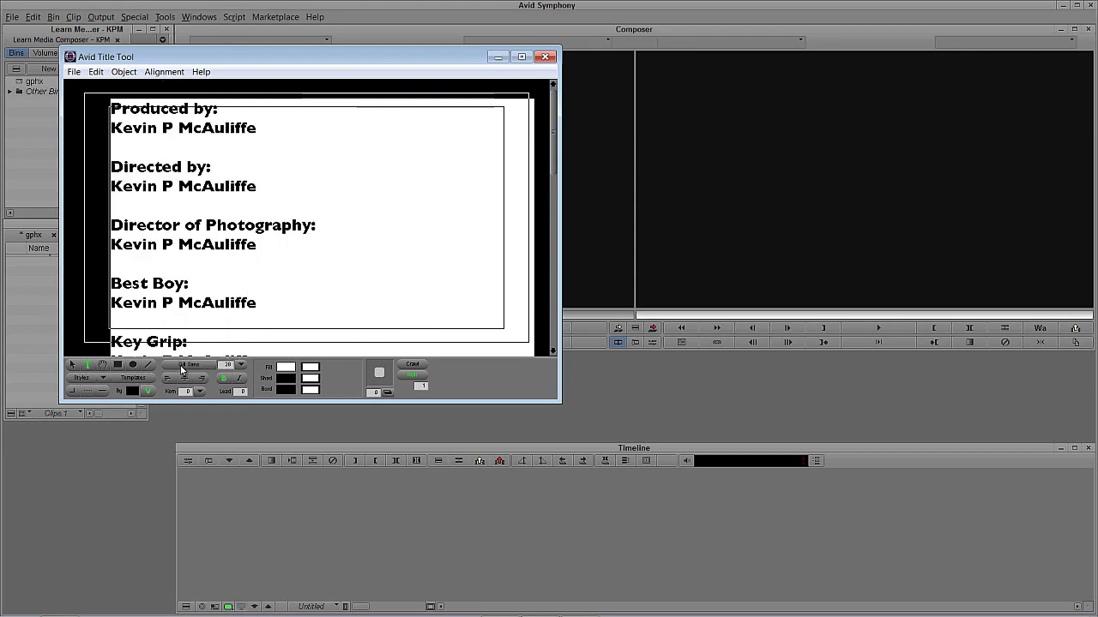
pyautogui.click(225, 379)
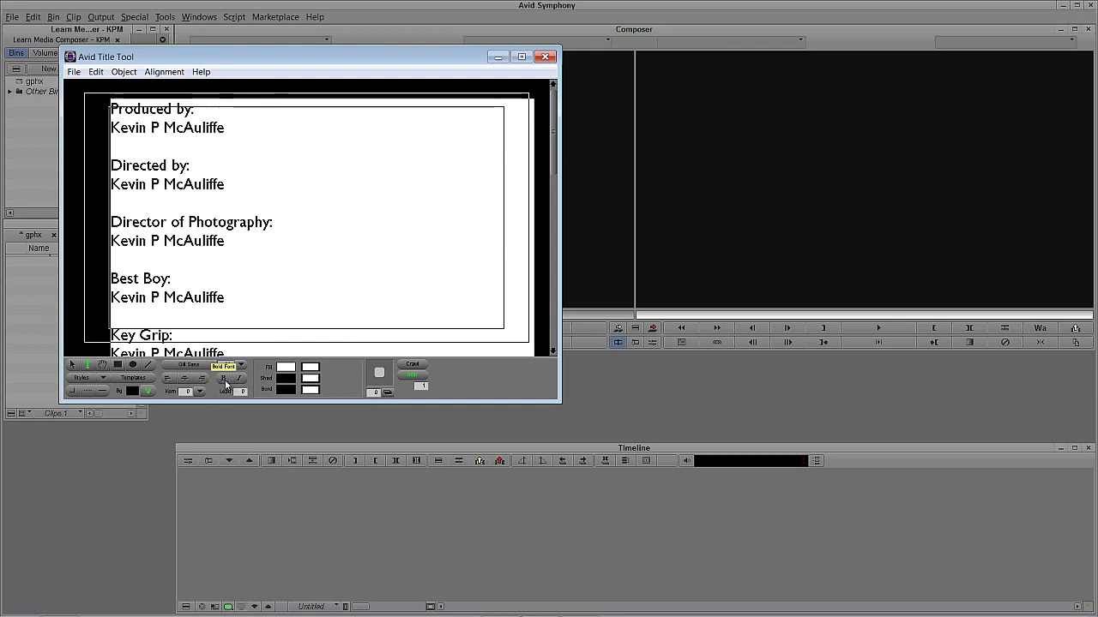
# - Give the text box a soft drop shadow with depth 2 and softness 4
pyautogui.click(71, 365)
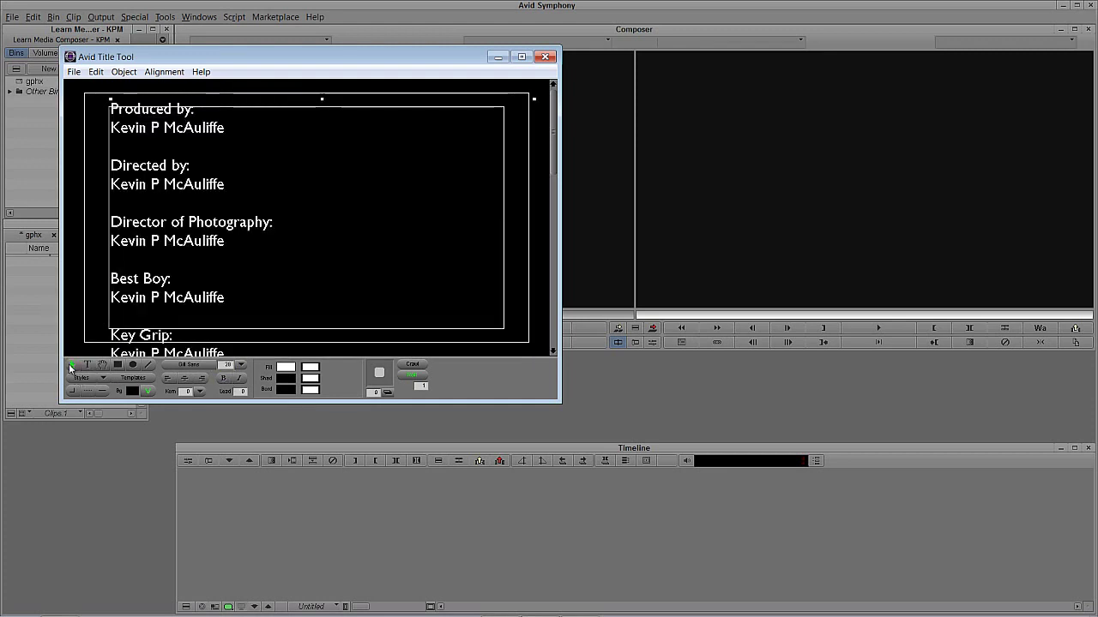
pyautogui.click(373, 392)
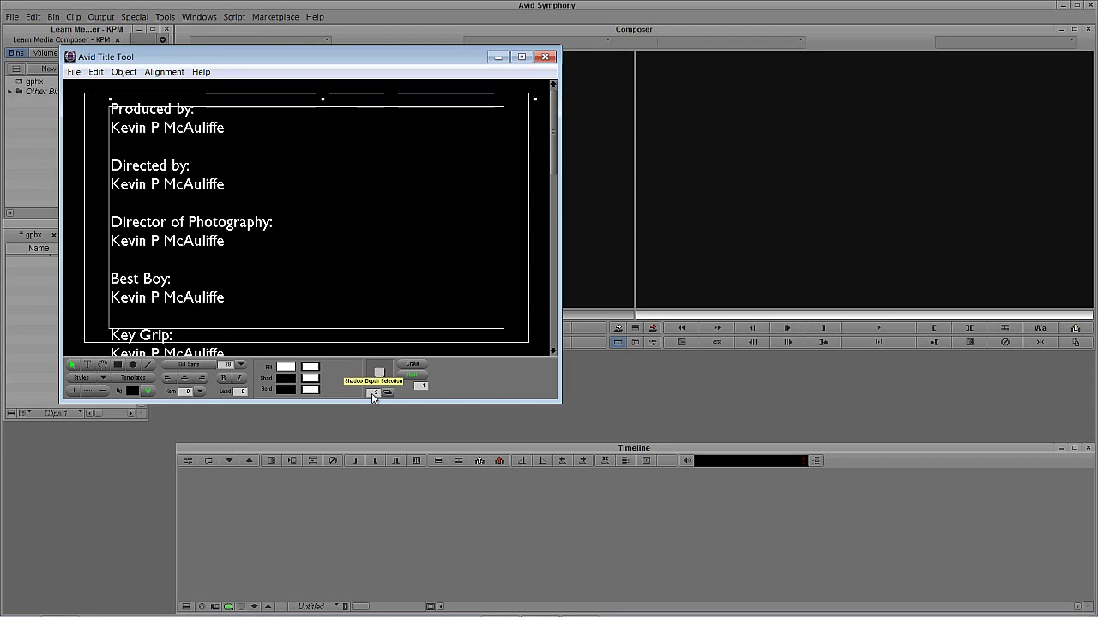
pyautogui.click(387, 394)
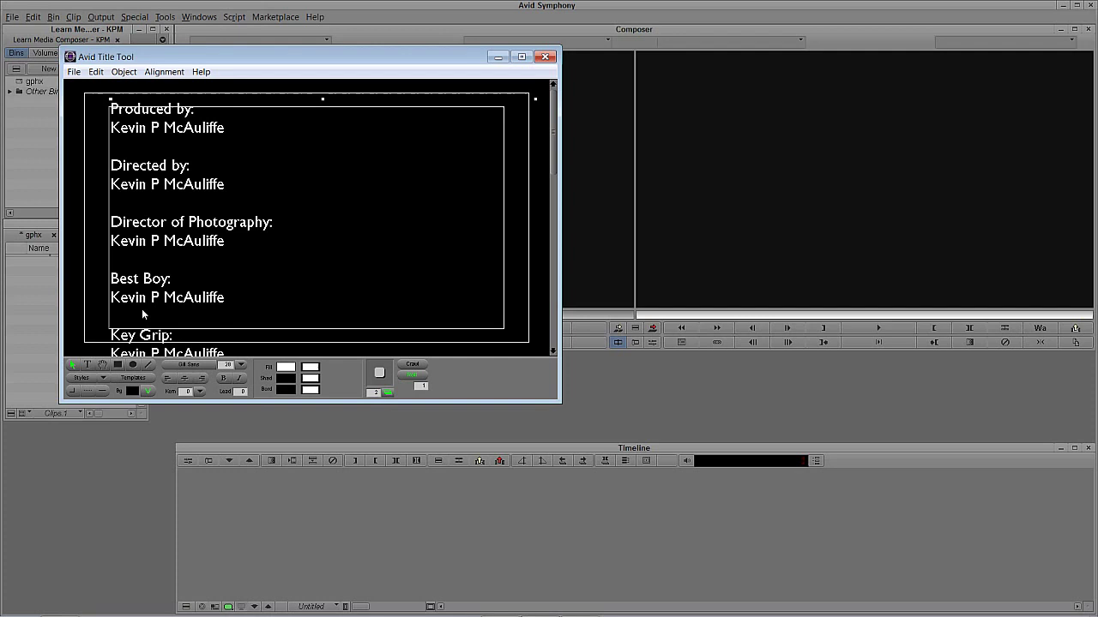
pyautogui.hotkey('ctrl', 'j')
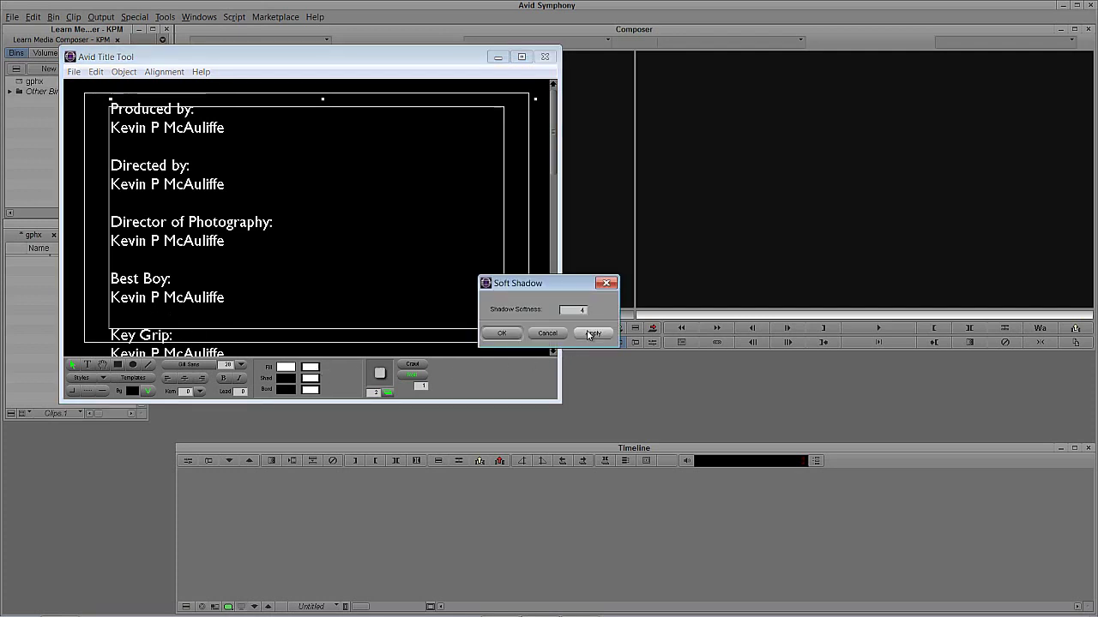
pyautogui.click(592, 334)
pyautogui.click(606, 283)
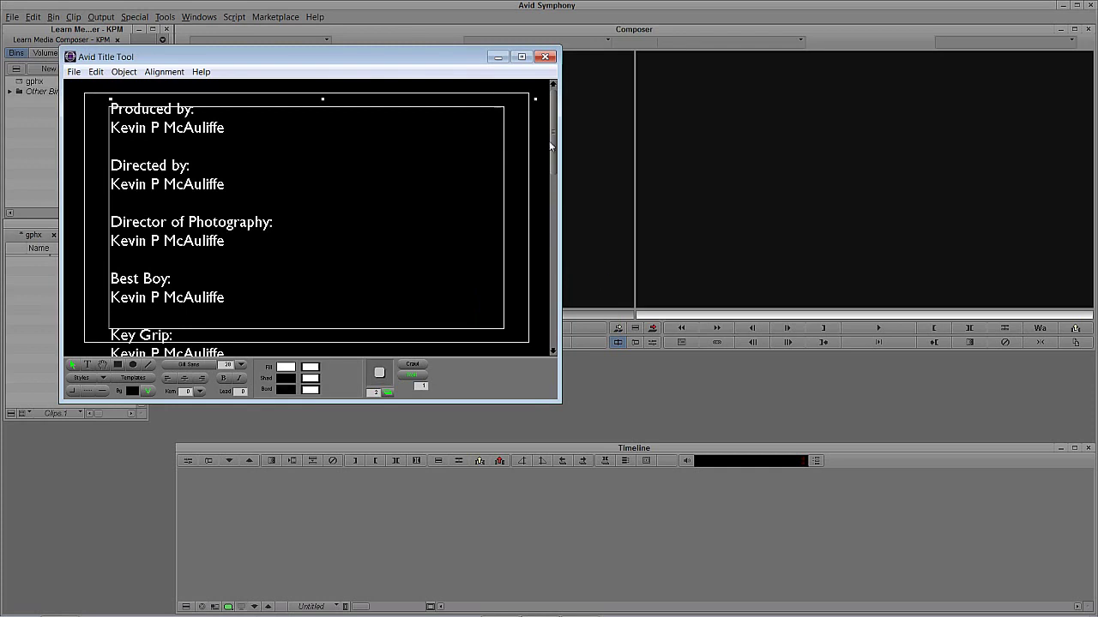
pyautogui.moveTo(550, 146); pyautogui.dragTo(548, 107)
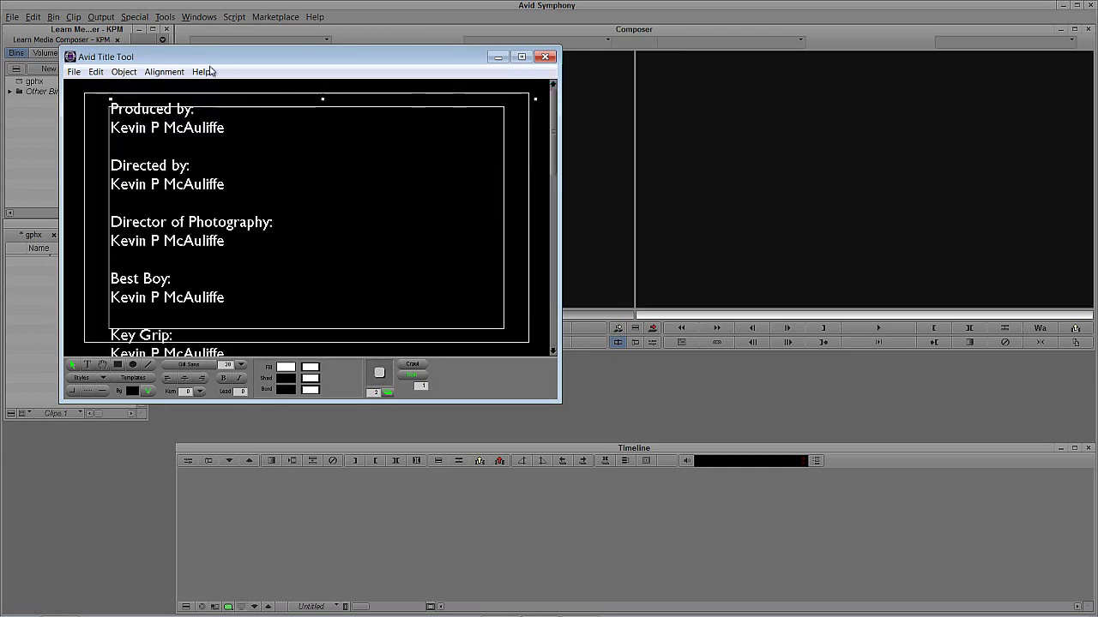
# - Save the rolling title with its media as 'Standard TT ROll'
pyautogui.click(74, 71)
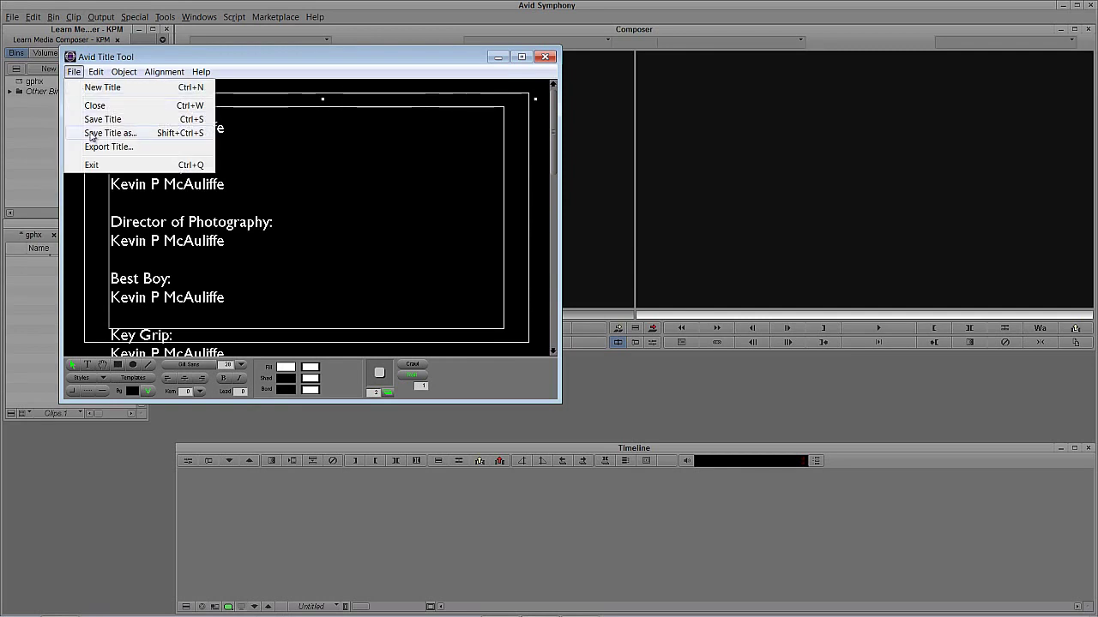
pyautogui.click(91, 134)
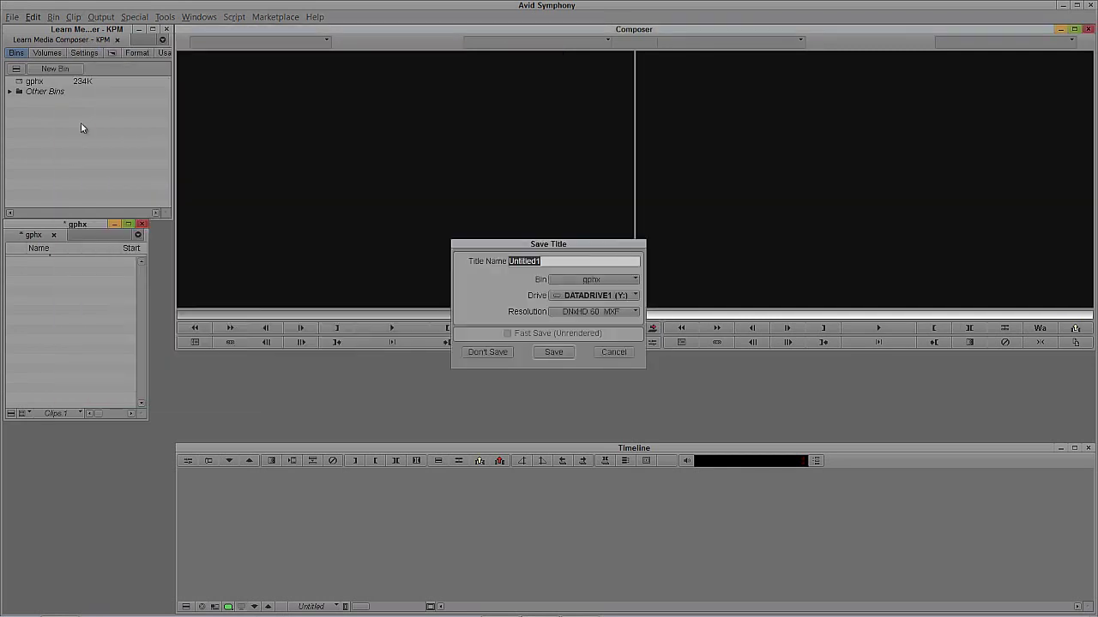
pyautogui.moveTo(503, 249); pyautogui.dragTo(333, 240)
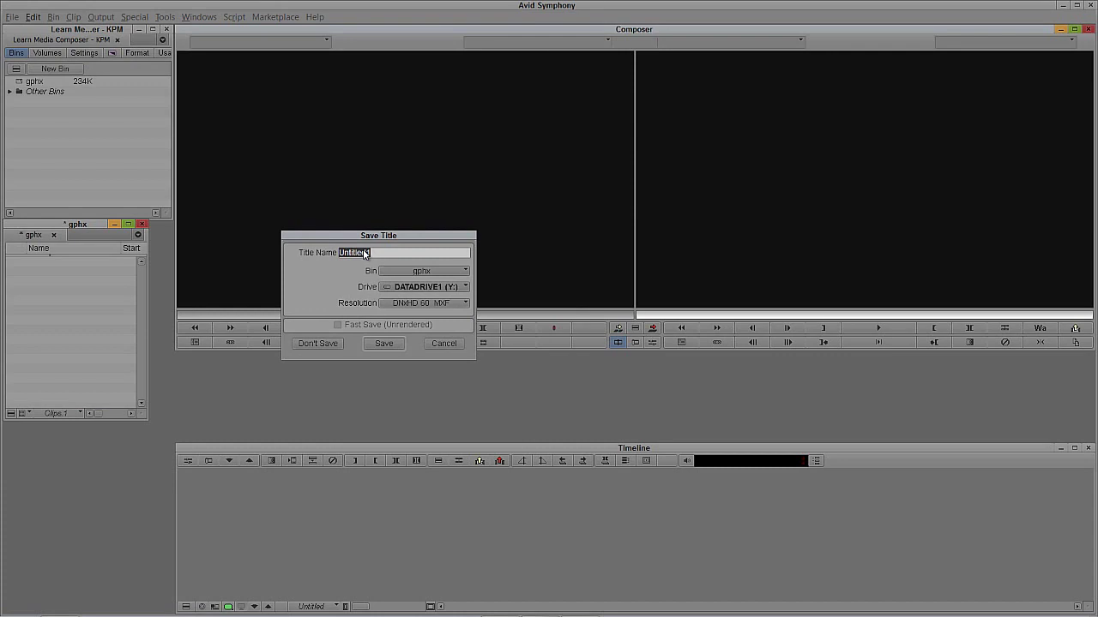
pyautogui.write('Standard TT ROll')
pyautogui.click(392, 342)
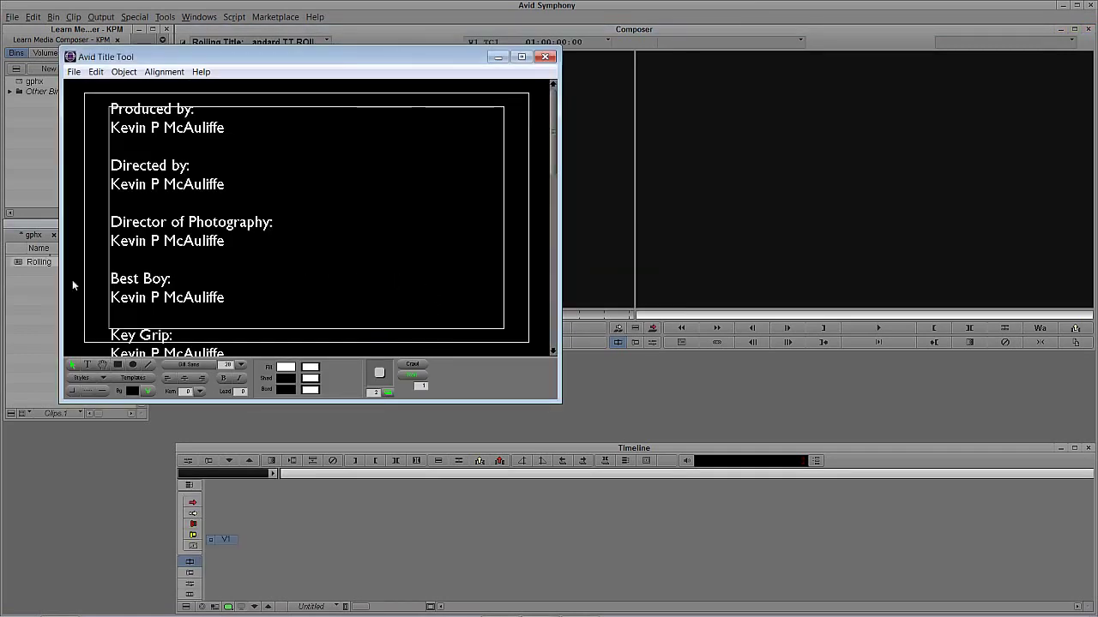
# - Close the Title Tool and scrub through the rolling credits in the source monitor
pyautogui.click(544, 56)
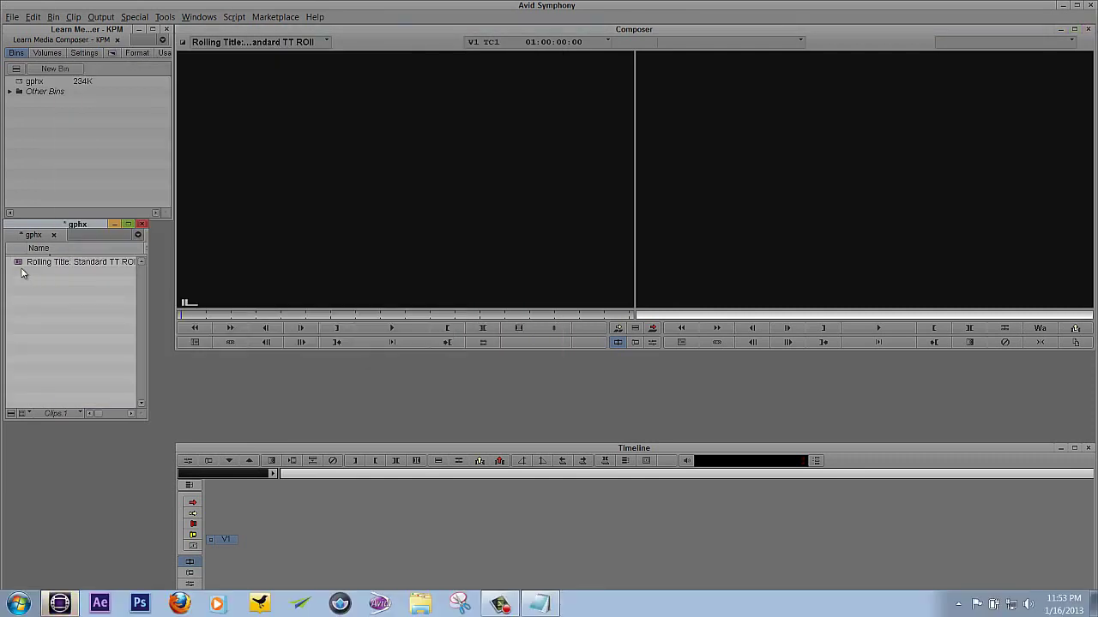
pyautogui.click(383, 317)
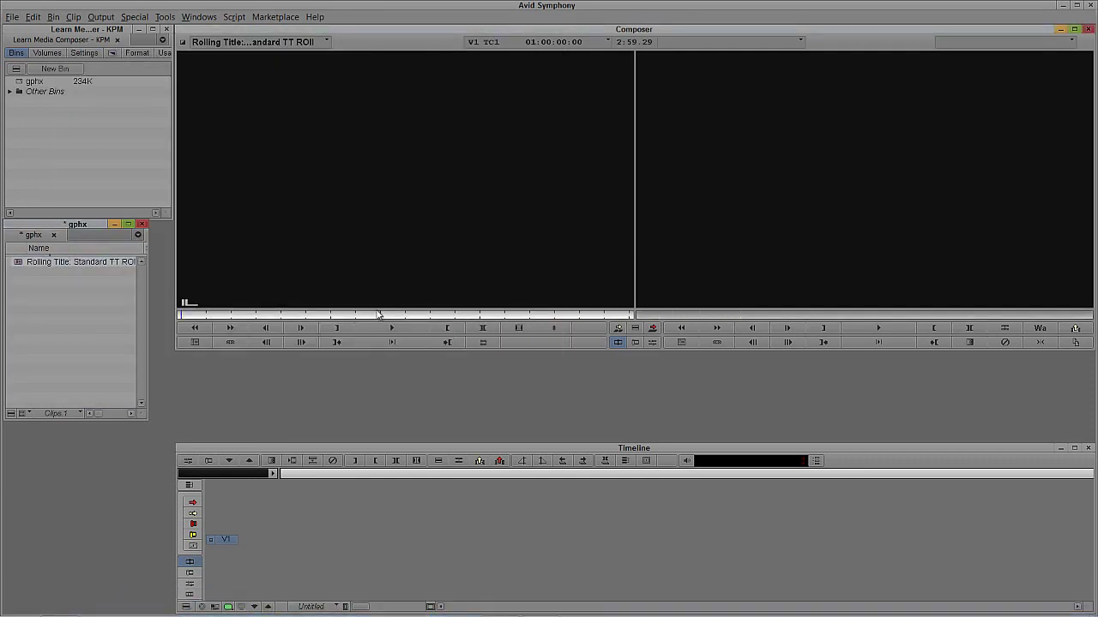
pyautogui.moveTo(385, 317); pyautogui.dragTo(506, 315)
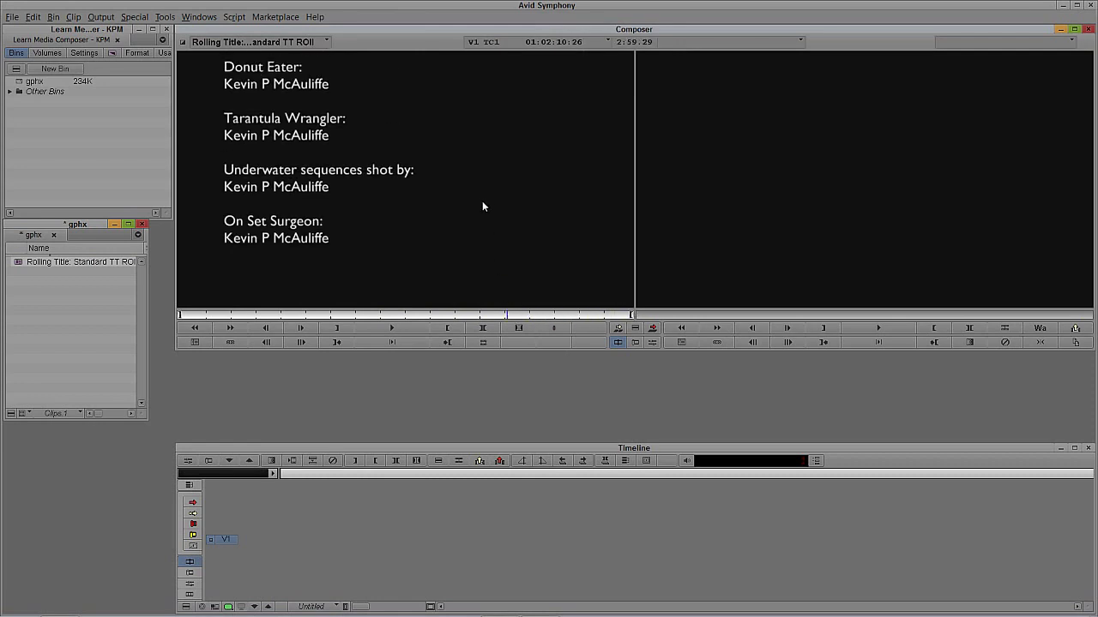
pyautogui.moveTo(426, 317); pyautogui.dragTo(185, 314)
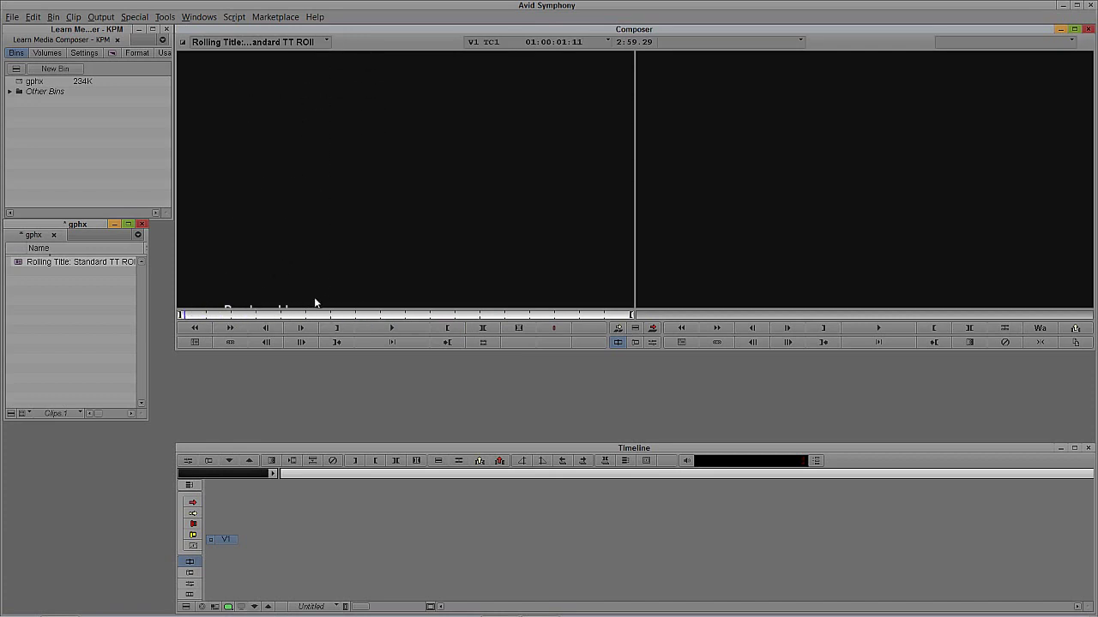
pyautogui.click(313, 315)
pyautogui.moveTo(327, 322); pyautogui.dragTo(400, 292)
# - Expand Other Bins, dismiss the Motocross bin error, and open the Gliding bin
pyautogui.click(67, 114)
pyautogui.click(12, 92)
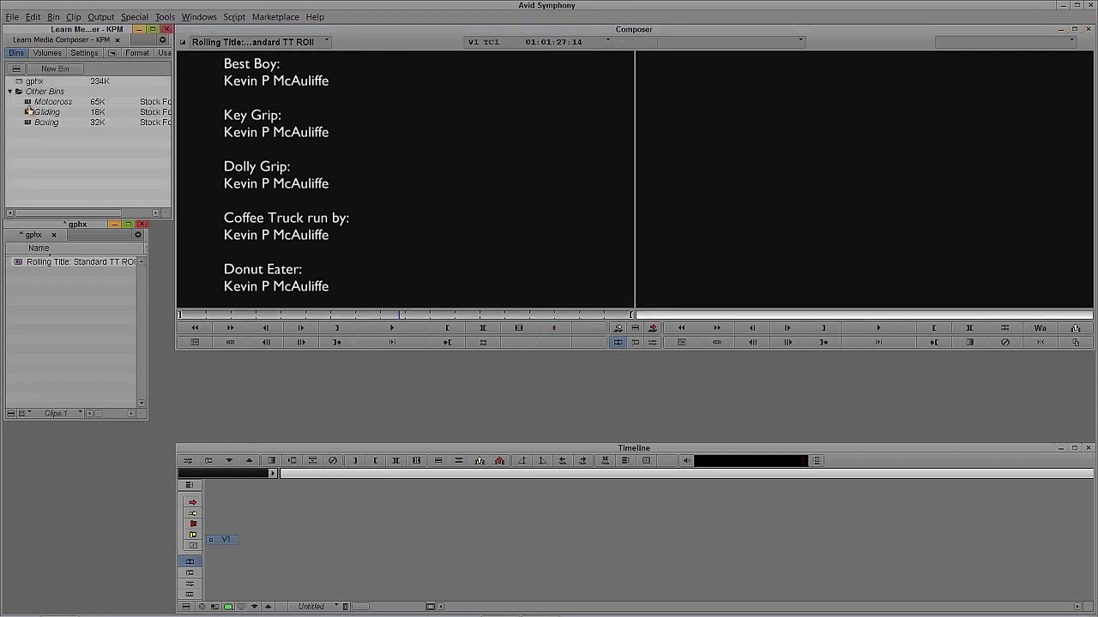
pyautogui.doubleClick(28, 103)
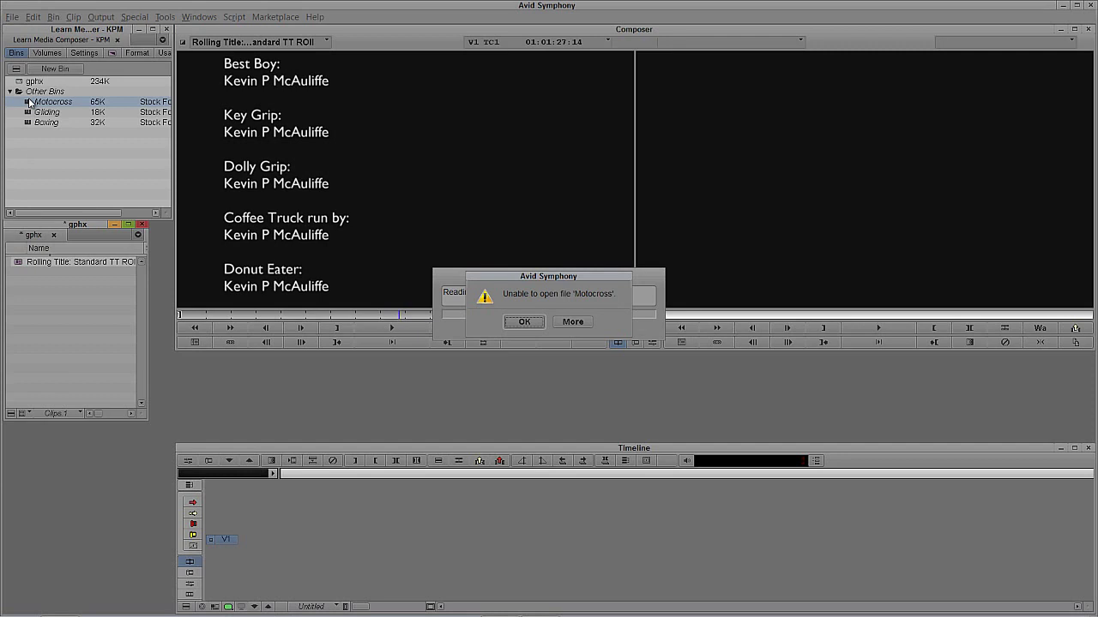
pyautogui.click(524, 322)
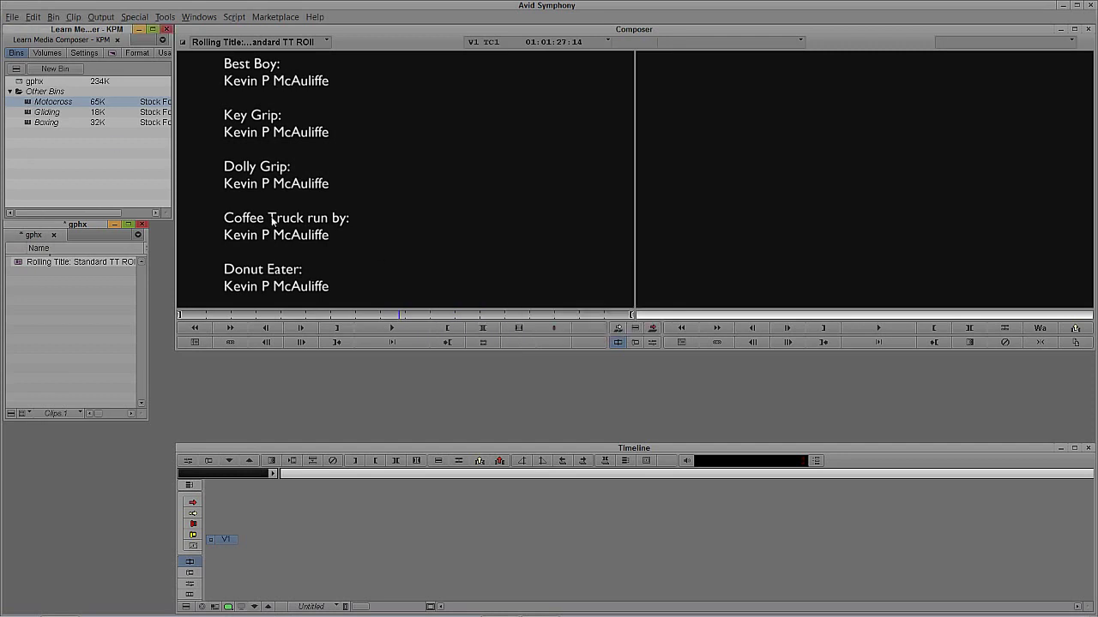
pyautogui.doubleClick(29, 114)
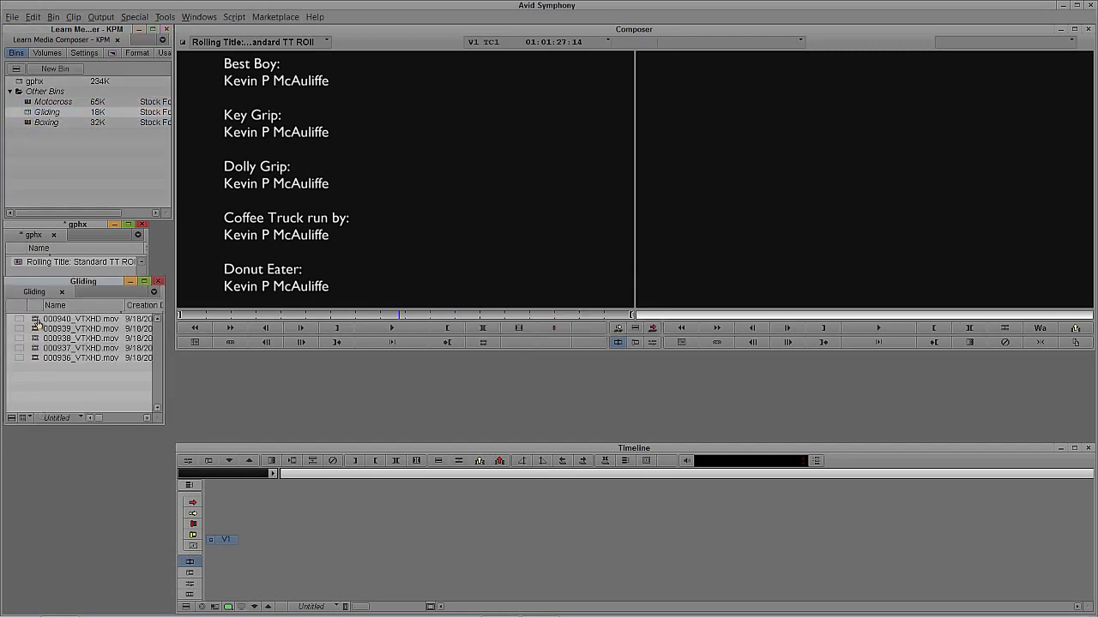
# - Splice marked ranges of clips 000940 and 000939 into a new sequence stored in gphx
pyautogui.moveTo(40, 319); pyautogui.dragTo(247, 246)
pyautogui.moveTo(304, 313); pyautogui.dragTo(504, 315)
pyautogui.press('i')
pyautogui.press('o')
pyautogui.press('v')
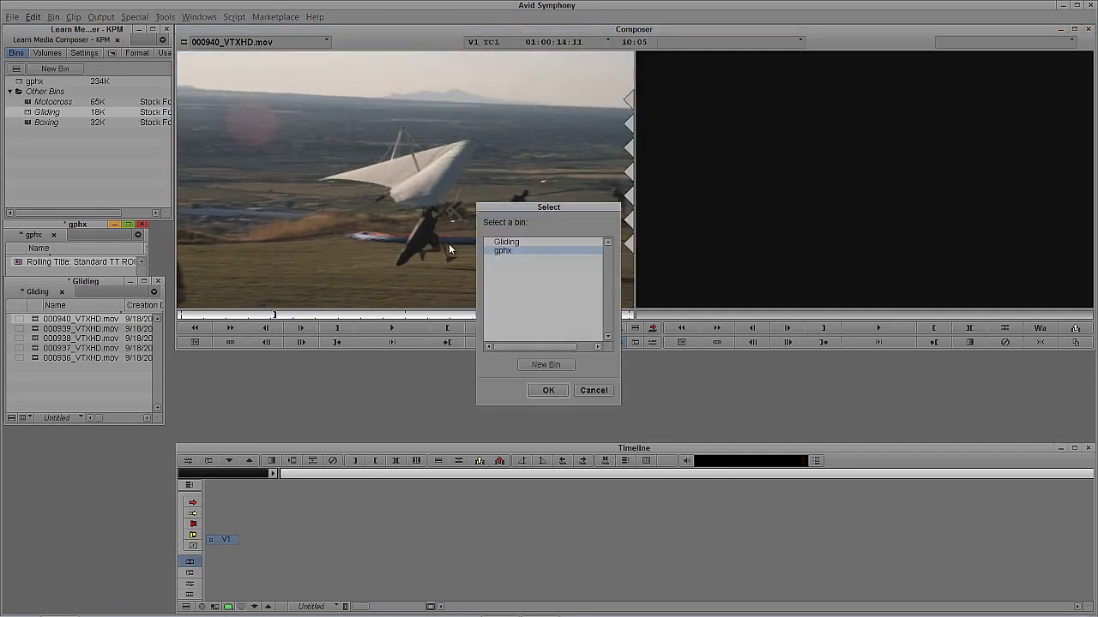
pyautogui.click(560, 387)
pyautogui.moveTo(33, 331); pyautogui.dragTo(265, 240)
pyautogui.click(266, 316)
pyautogui.moveTo(264, 317); pyautogui.dragTo(519, 313)
pyautogui.press('v')
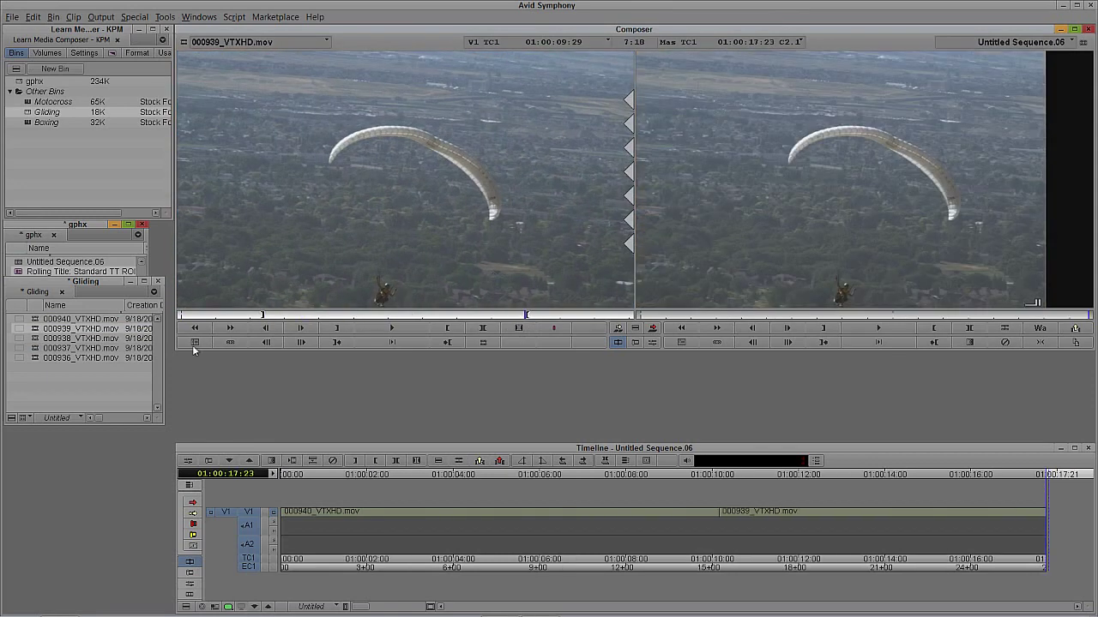
# - Splice 000938 (01:00:07:03–01:00:20:06) and 000937 (from 01:00:04:00) onto the sequence end
pyautogui.doubleClick(39, 338)
pyautogui.click(287, 317)
pyautogui.press('i')
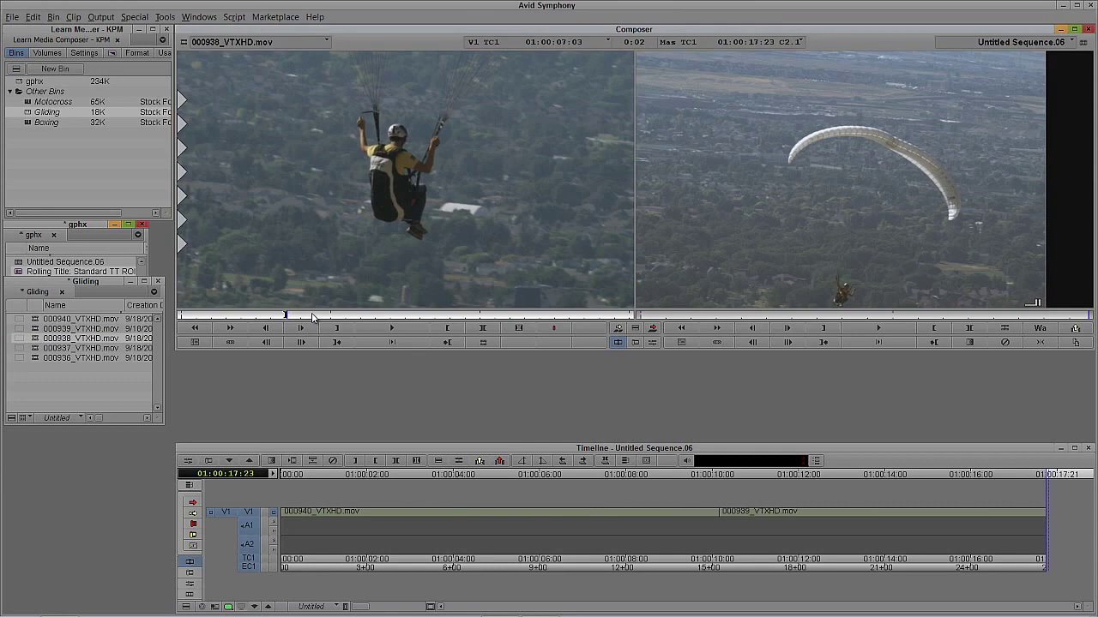
pyautogui.click(483, 316)
pyautogui.press('o')
pyautogui.press('v')
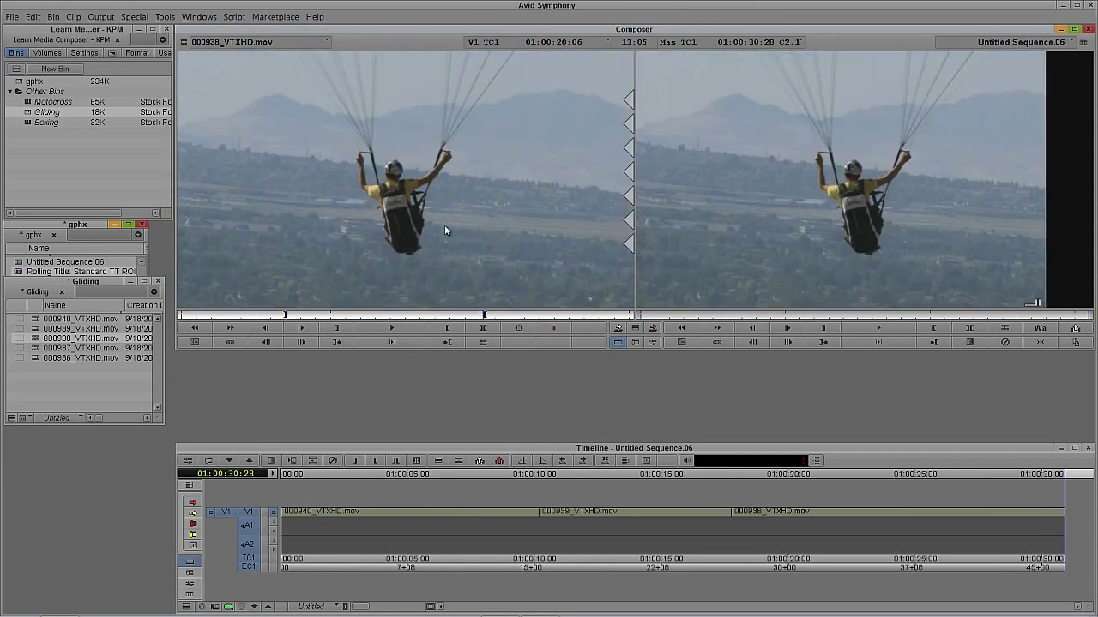
pyautogui.doubleClick(34, 348)
pyautogui.click(273, 316)
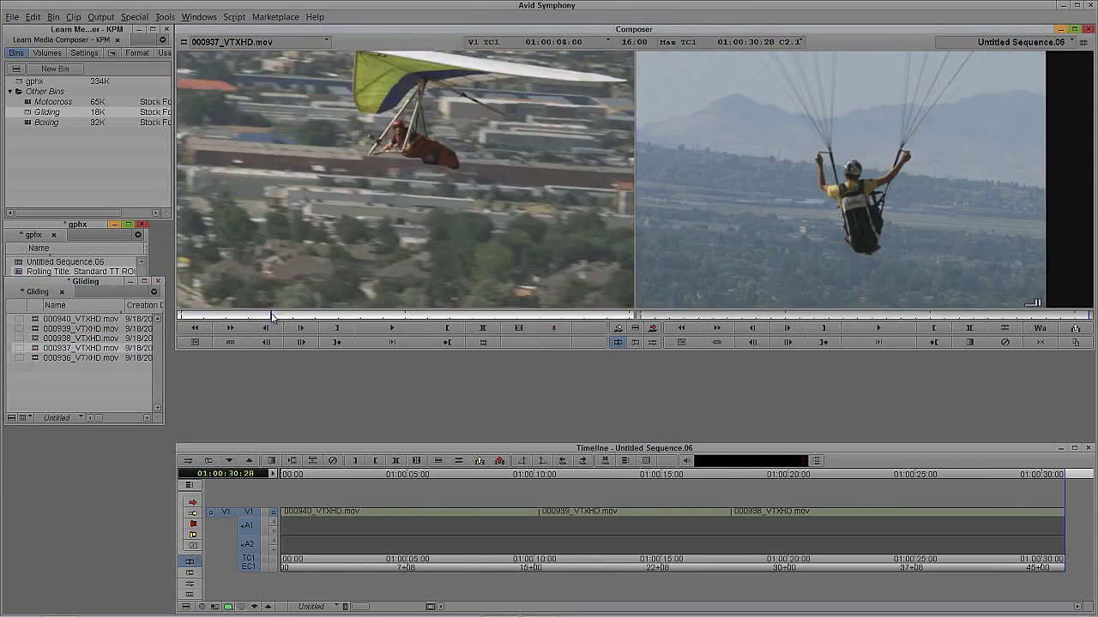
pyautogui.press('i')
pyautogui.click(462, 316)
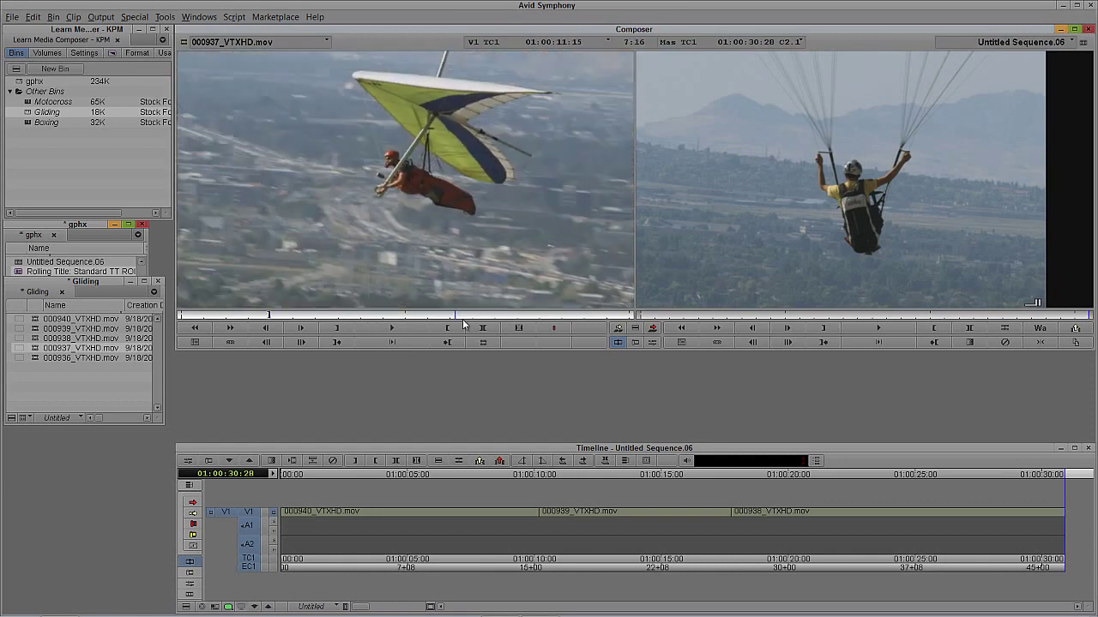
pyautogui.press('v')
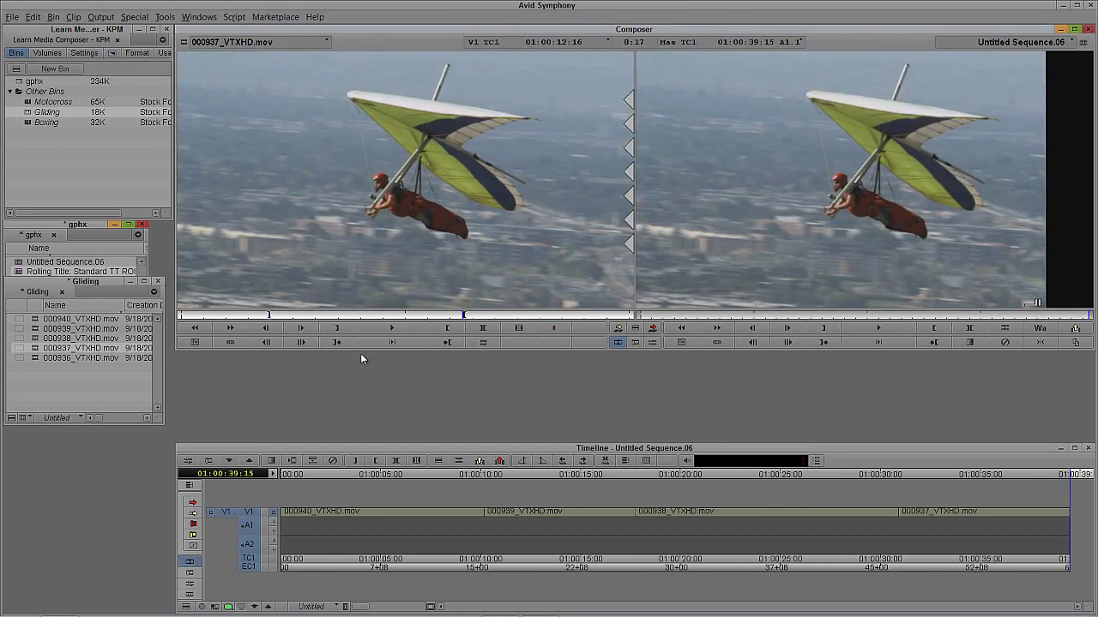
# - Splice a range of clip 000936 ending at 01:00:14:05 onto the end of the sequence
pyautogui.doubleClick(45, 356)
pyautogui.moveTo(312, 316); pyautogui.dragTo(480, 250)
pyautogui.press('i')
pyautogui.press('o')
pyautogui.press('v')
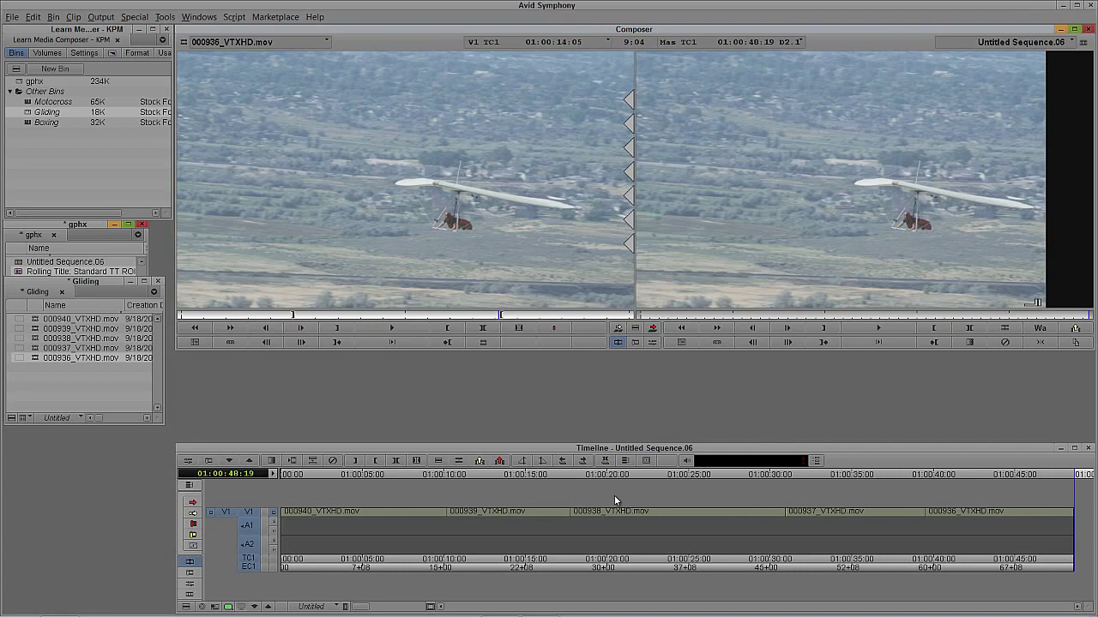
pyautogui.moveTo(520, 513); pyautogui.dragTo(952, 523)
# - Add 24-frame dissolves to all the cuts between the gliding clips
pyautogui.press('o')
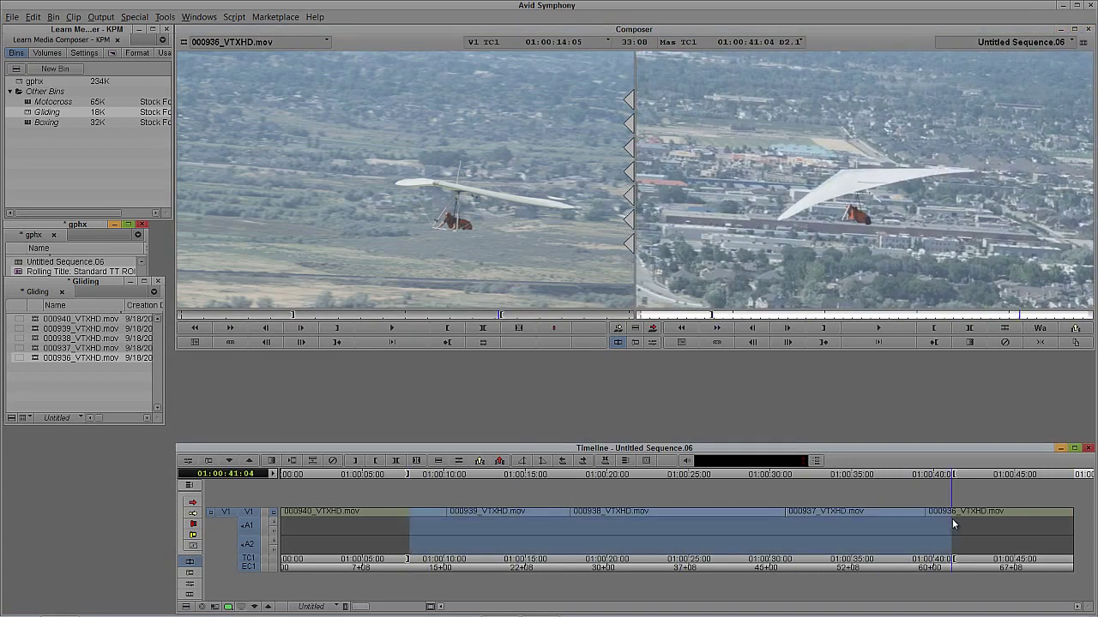
pyautogui.press('\\')
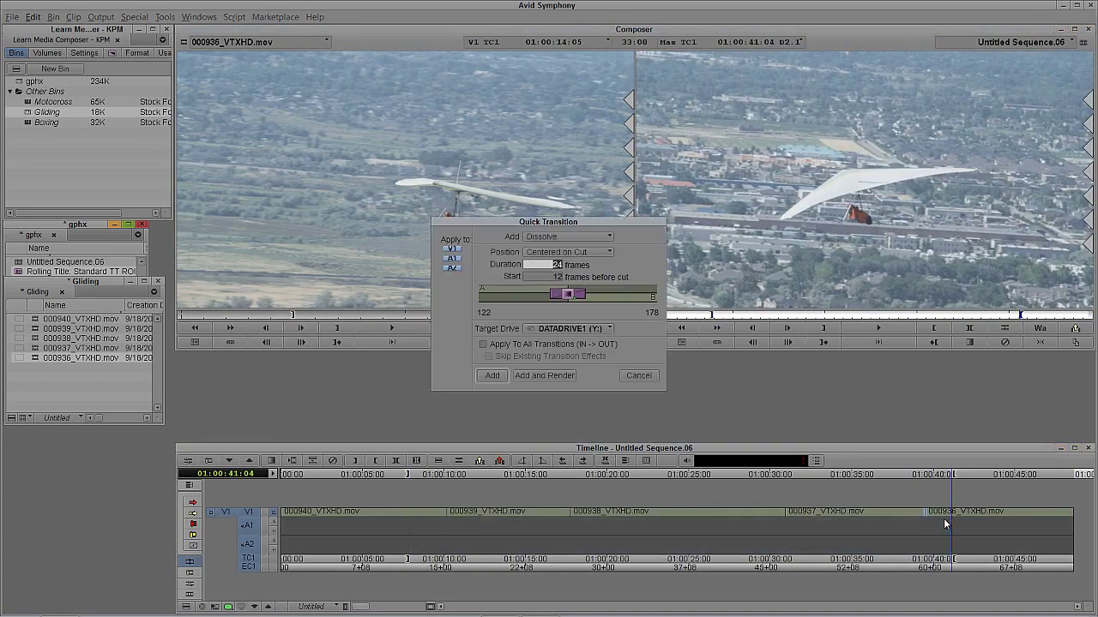
pyautogui.click(521, 346)
pyautogui.click(494, 376)
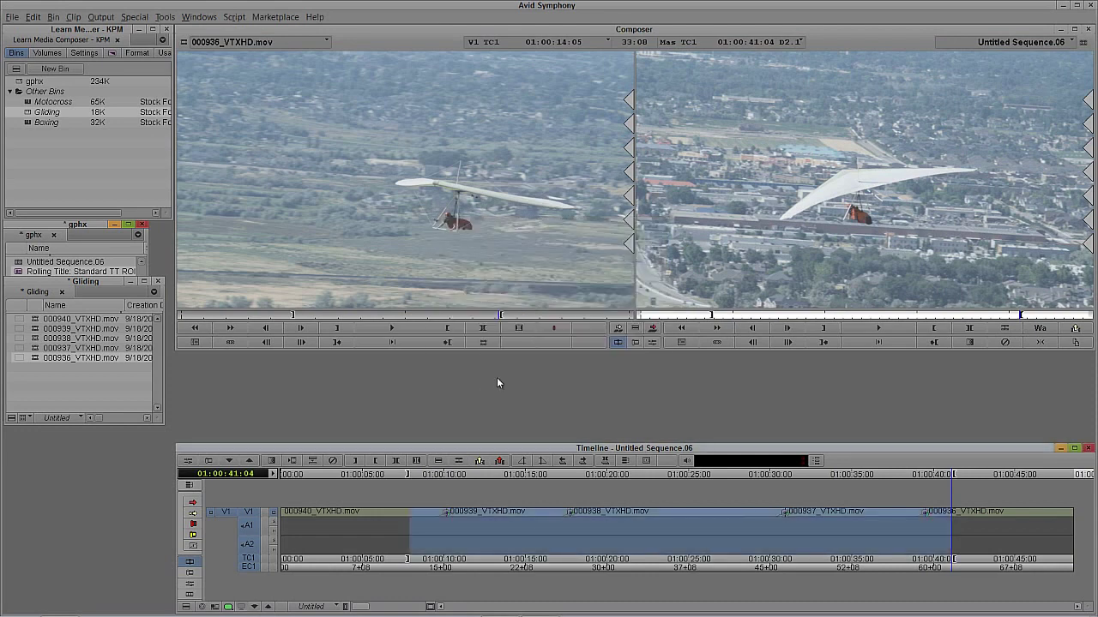
pyautogui.moveTo(34, 271); pyautogui.dragTo(379, 222)
# - Apply the Blend > 3D Warp effect to the V1 gliding footage and open its parameters
pyautogui.moveTo(475, 523); pyautogui.dragTo(1091, 522)
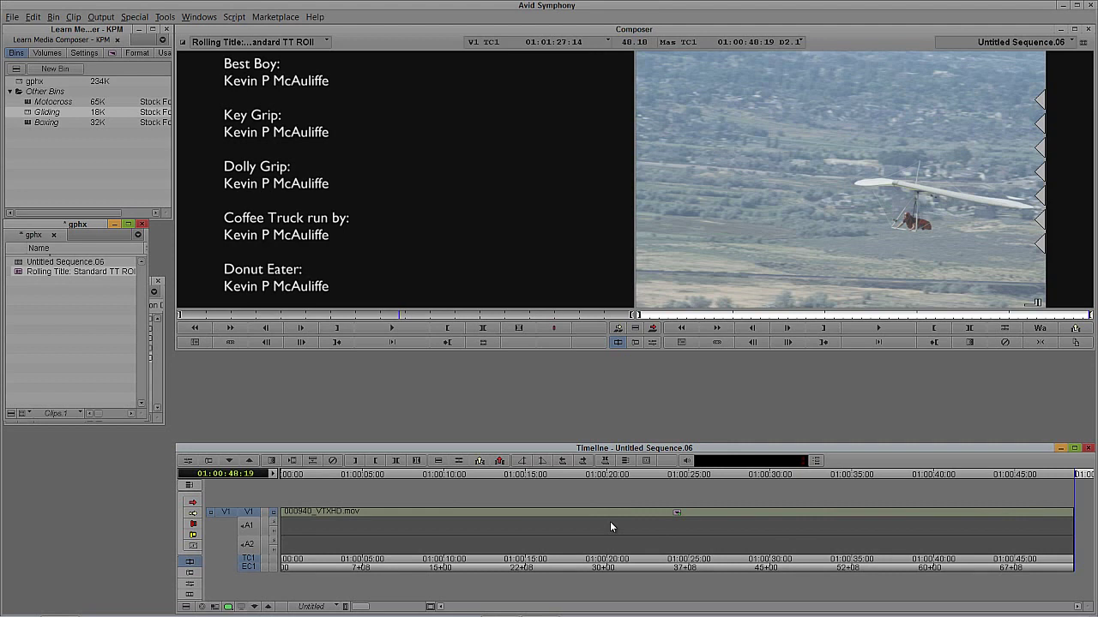
pyautogui.hotkey('ctrl', '8')
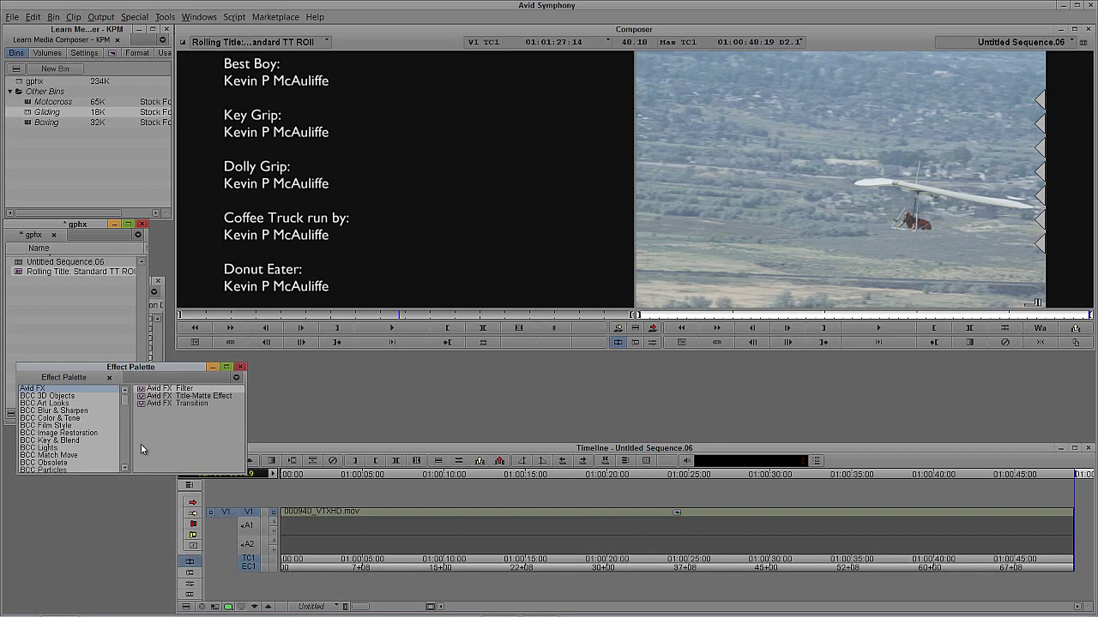
pyautogui.scroll(-5, 112, 438)
pyautogui.click(59, 439)
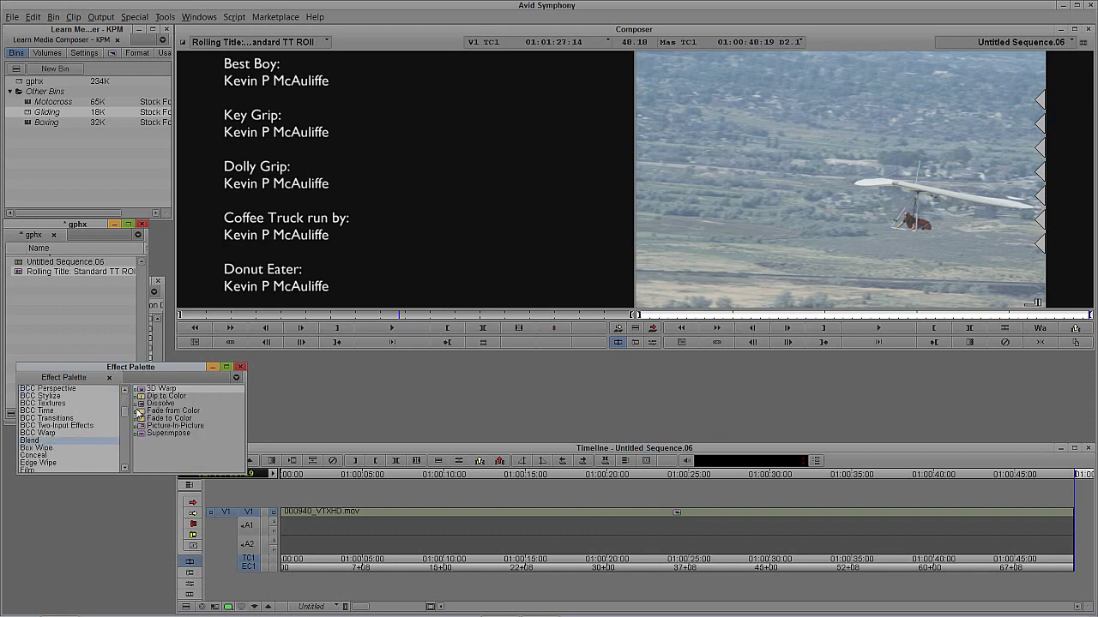
pyautogui.moveTo(147, 389); pyautogui.dragTo(460, 519)
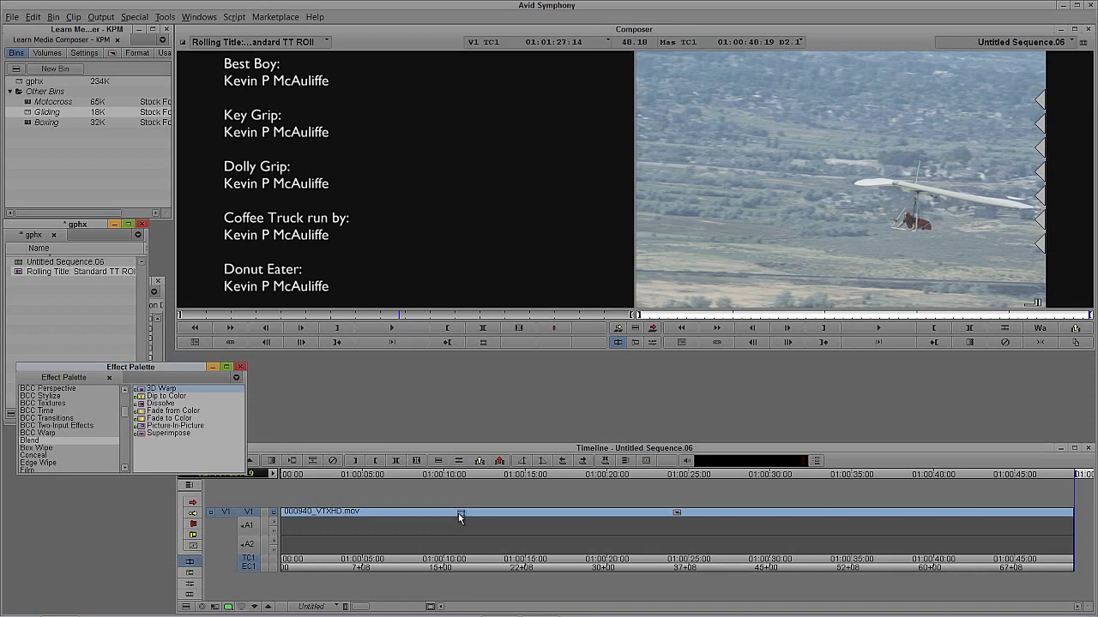
pyautogui.moveTo(460, 518); pyautogui.dragTo(458, 514)
pyautogui.moveTo(532, 521); pyautogui.dragTo(651, 533)
pyautogui.click(638, 535)
pyautogui.hotkey('ctrl', '8')
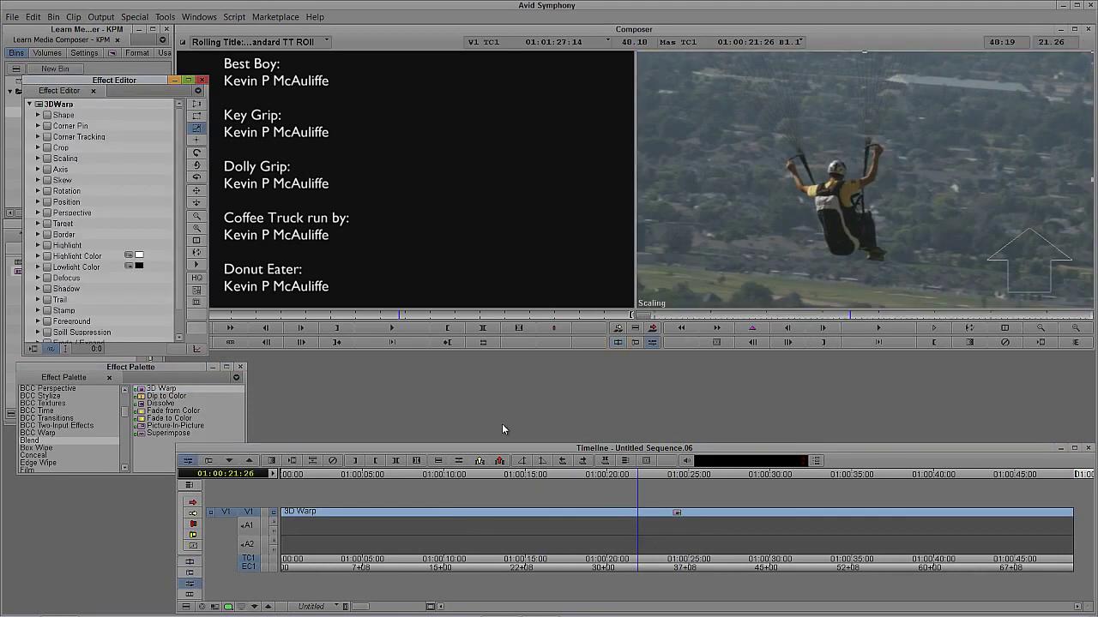
# - Scale the gliding footage to 50% in the upper right and add a V2 track
pyautogui.click(39, 159)
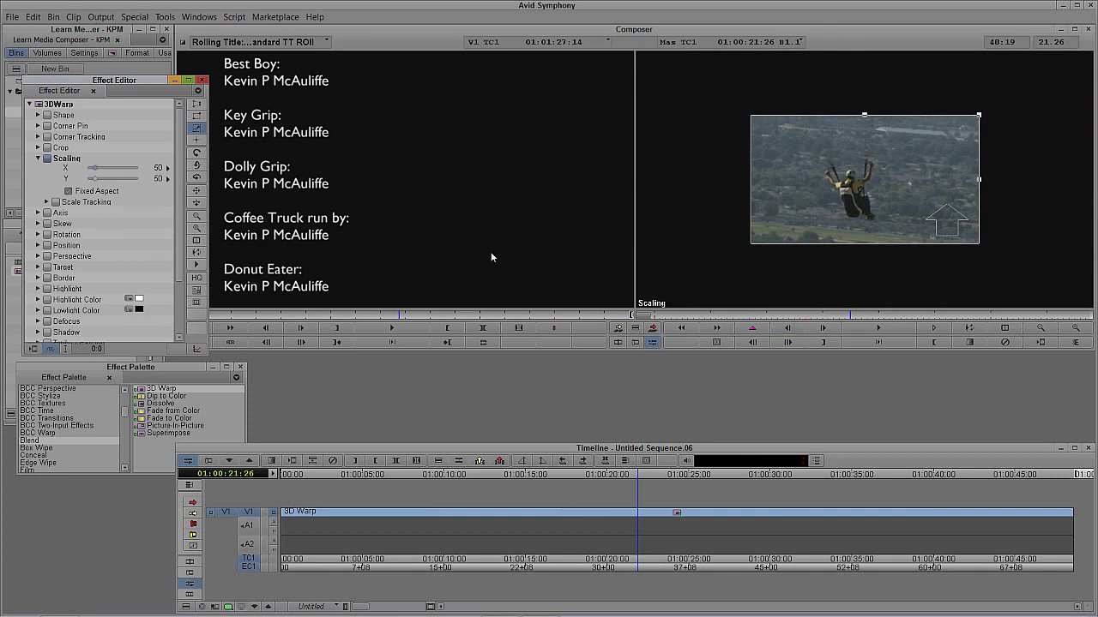
pyautogui.moveTo(866, 218); pyautogui.dragTo(972, 215)
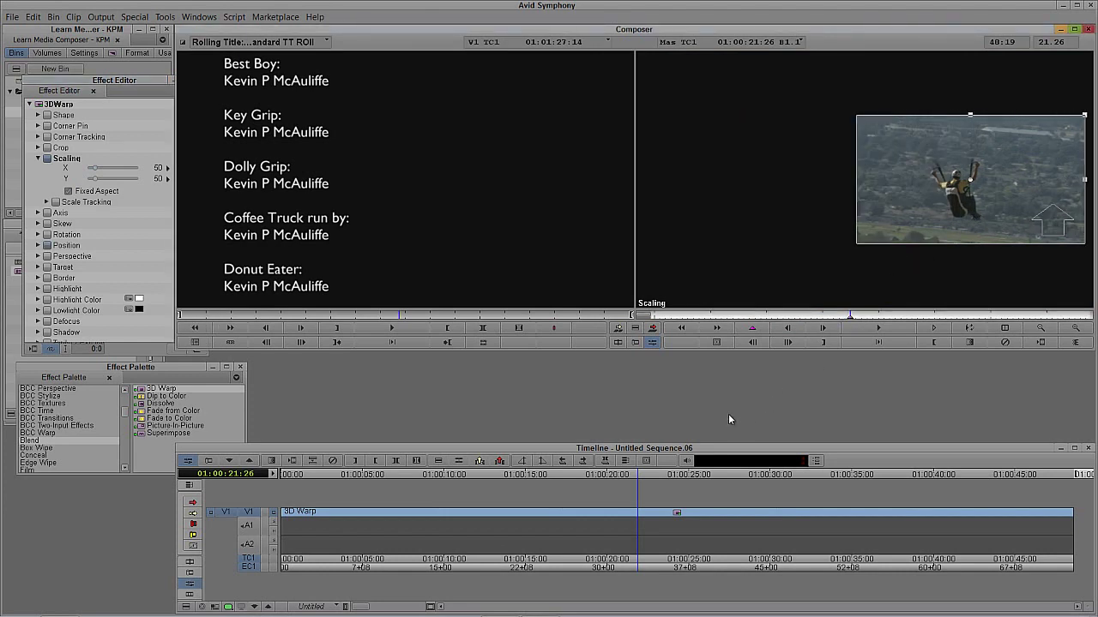
pyautogui.hotkey('ctrl', 'y')
# - Scrub the sequence from 01:00:05:00 to 01:00:16:26 to check the footage
pyautogui.click(343, 521)
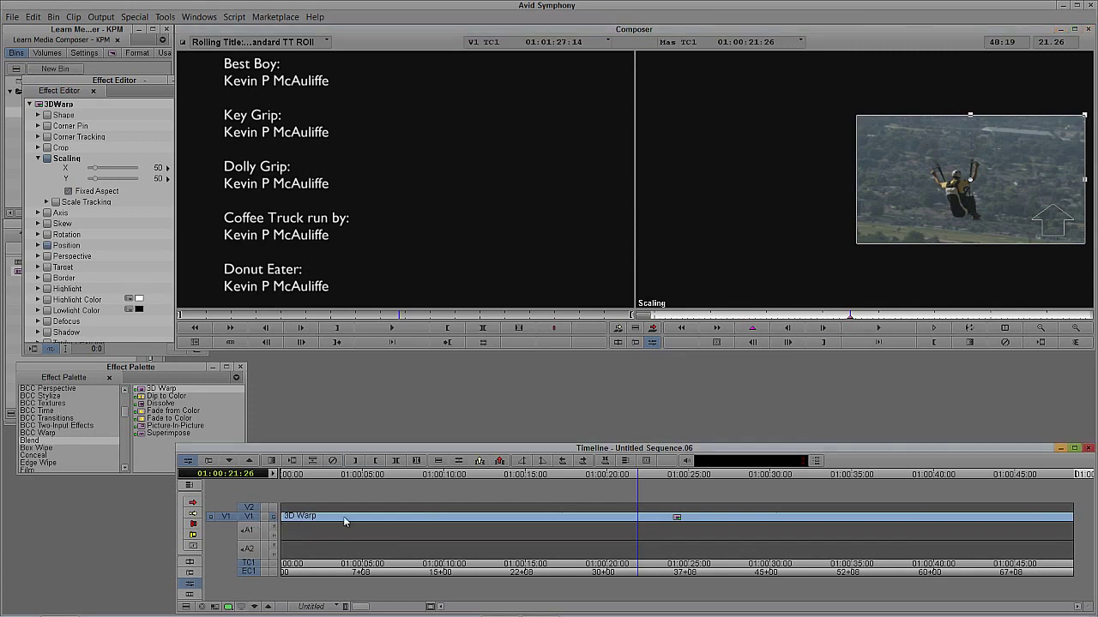
pyautogui.click(362, 519)
pyautogui.moveTo(362, 519); pyautogui.dragTo(556, 523)
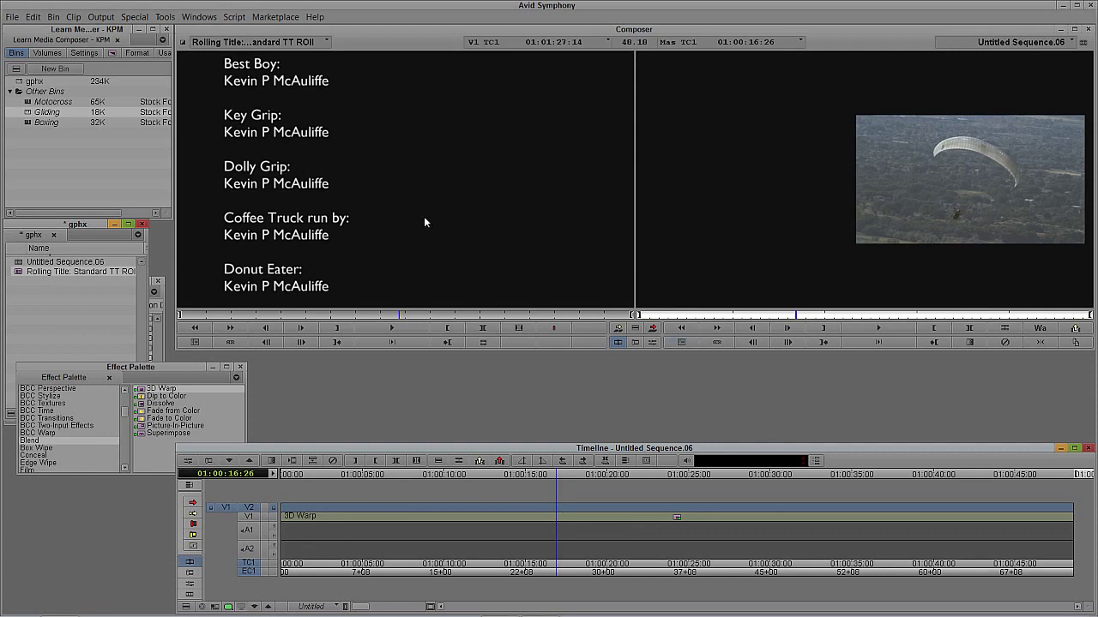
# - Edit the rolling credits title onto V2
pyautogui.click(489, 214)
pyautogui.click(716, 202)
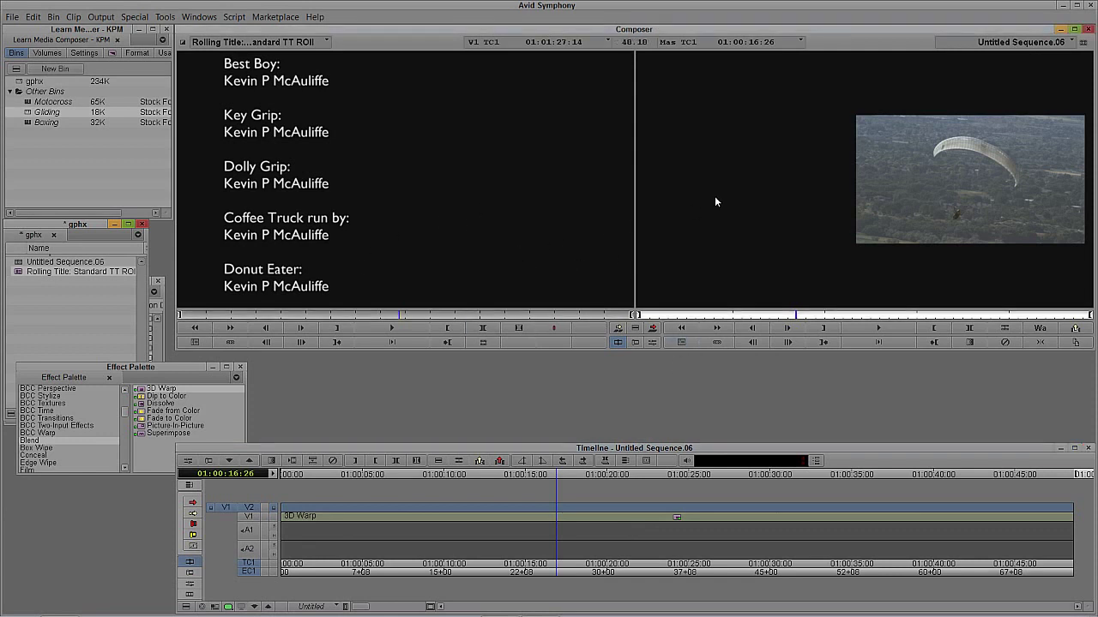
pyautogui.press('b')
# - Scrub through the sequence to review the credits rolling over the footage
pyautogui.click(531, 514)
pyautogui.moveTo(507, 513); pyautogui.dragTo(668, 531)
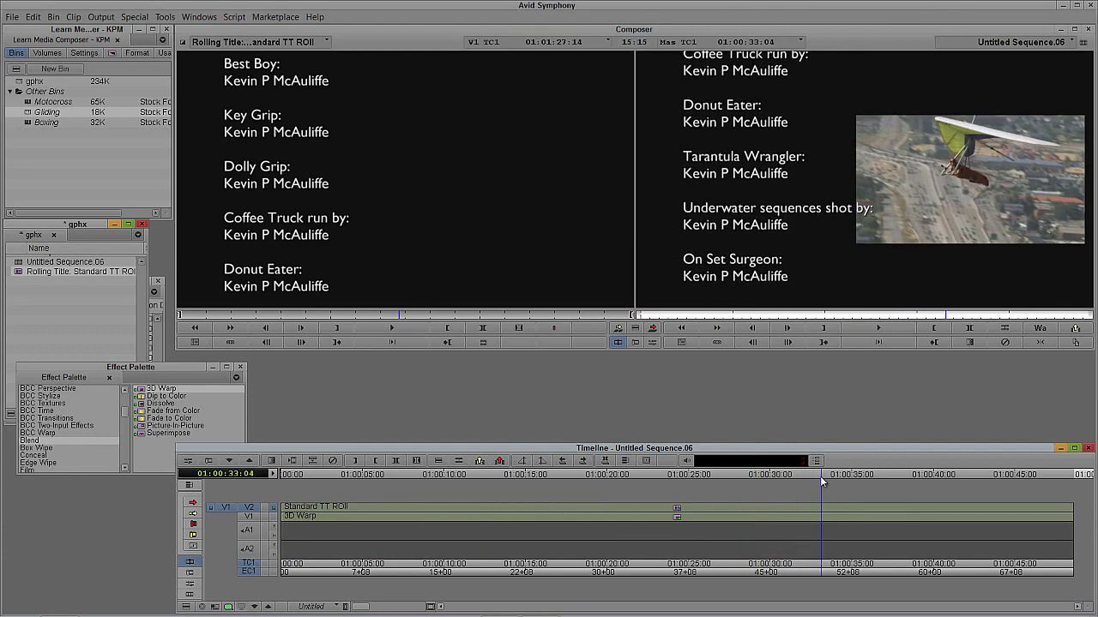
pyautogui.moveTo(820, 476); pyautogui.dragTo(281, 513)
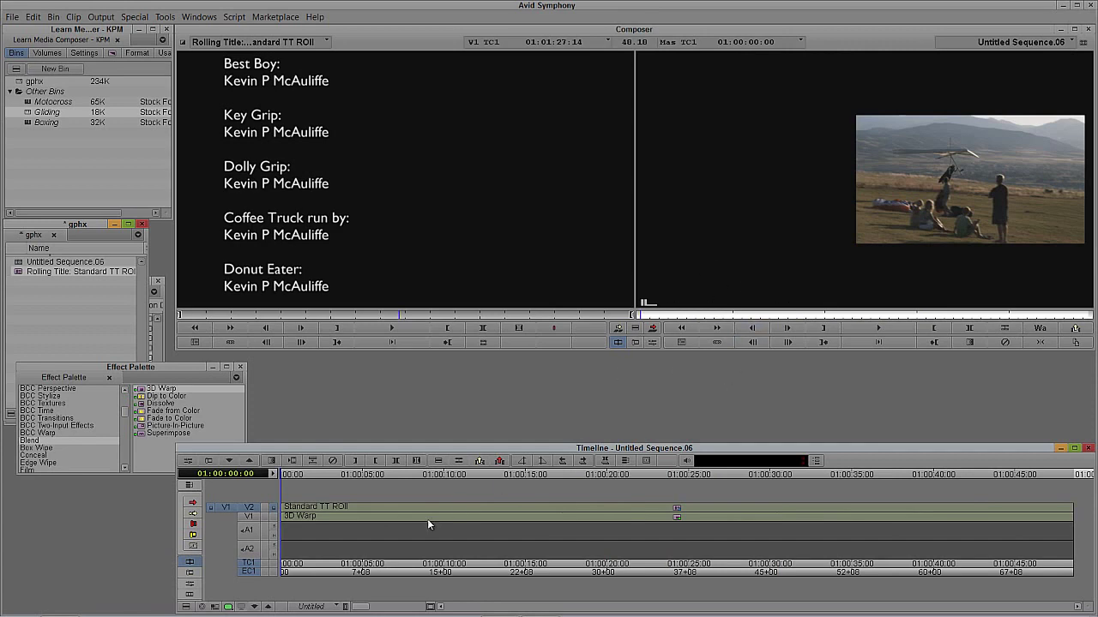
pyautogui.moveTo(428, 518); pyautogui.dragTo(1073, 490)
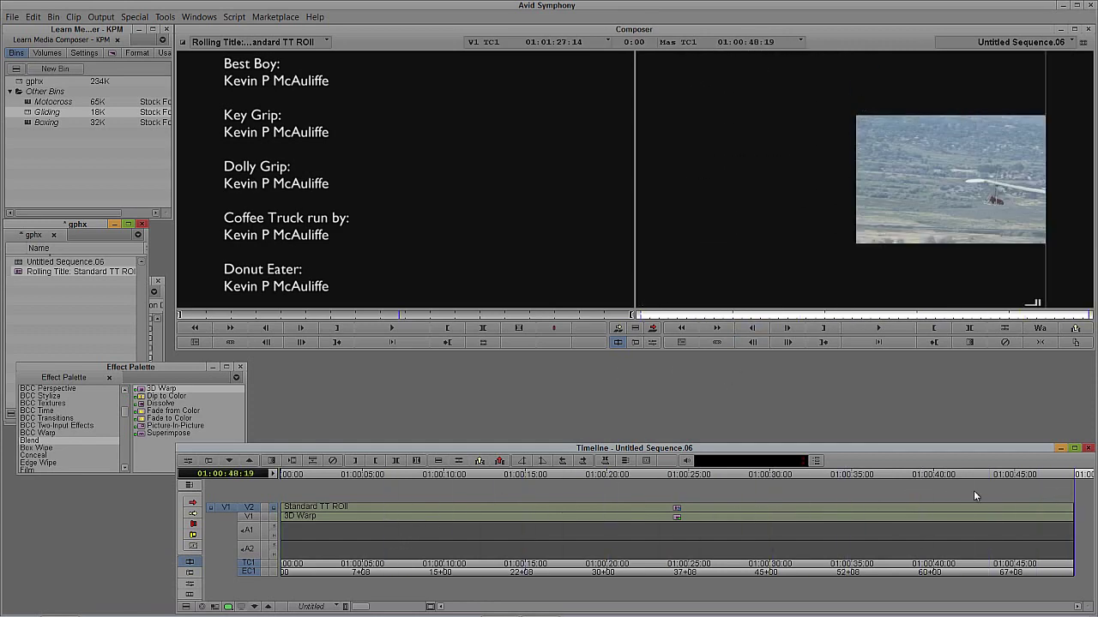
pyautogui.moveTo(974, 496); pyautogui.dragTo(563, 519)
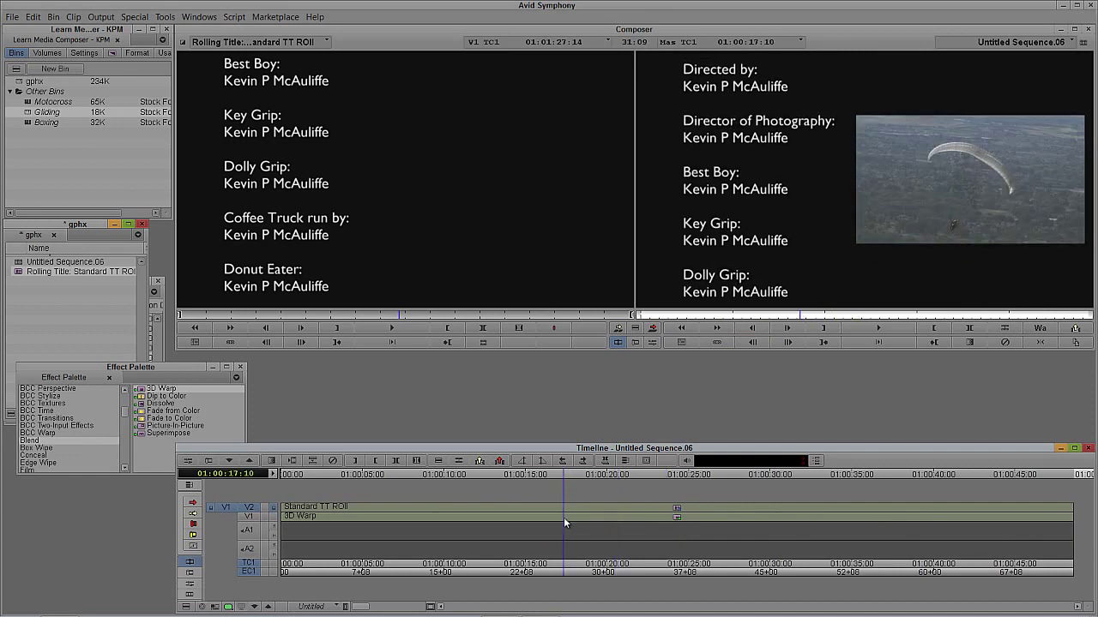
# - Render the title effect and play the sequence from the start
pyautogui.hotkey('ctrl', 'r')
pyautogui.click(572, 328)
pyautogui.moveTo(487, 516); pyautogui.dragTo(210, 528)
pyautogui.press('space')
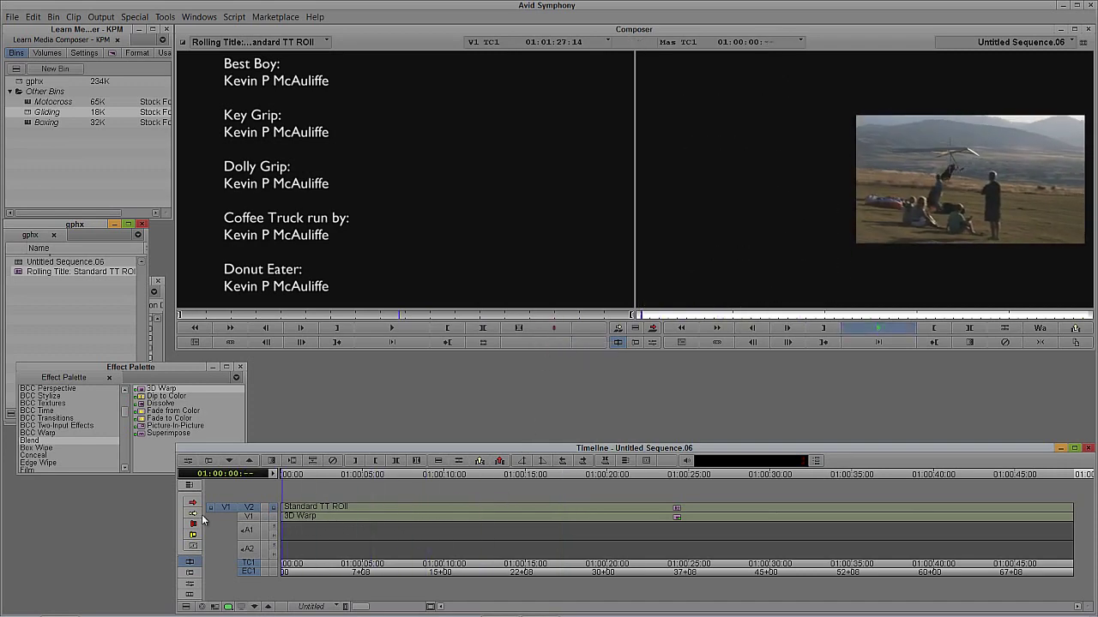
# - Stop playback, return to the sequence start and glance at the Credit Crawl notes
pyautogui.click(497, 517)
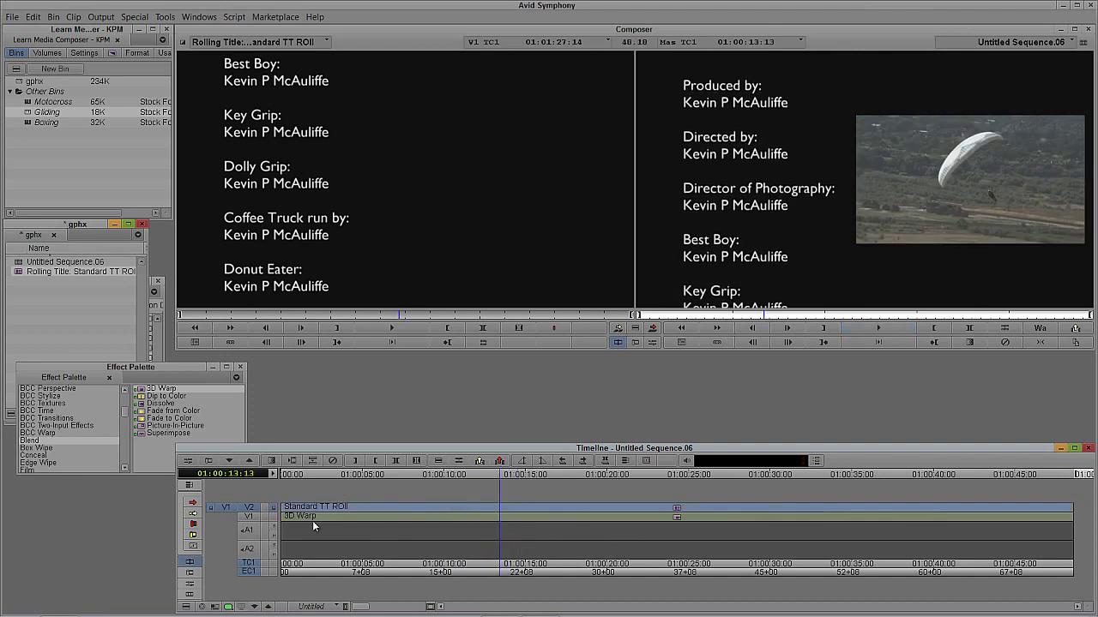
pyautogui.click(277, 523)
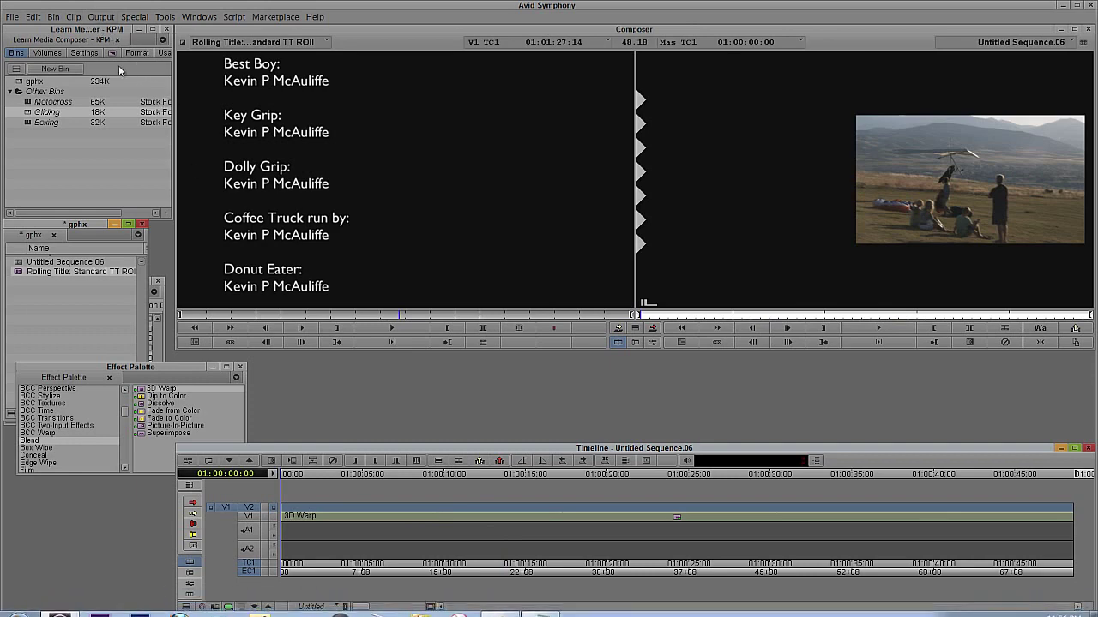
pyautogui.click(73, 17)
pyautogui.click(74, 17)
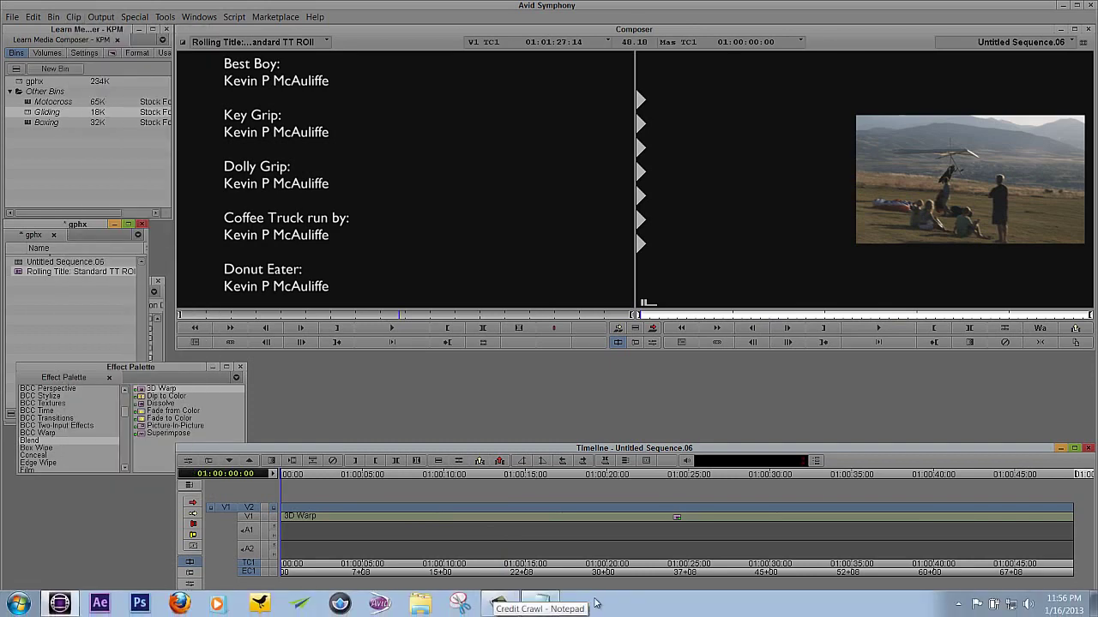
pyautogui.click(549, 604)
pyautogui.click(902, 81)
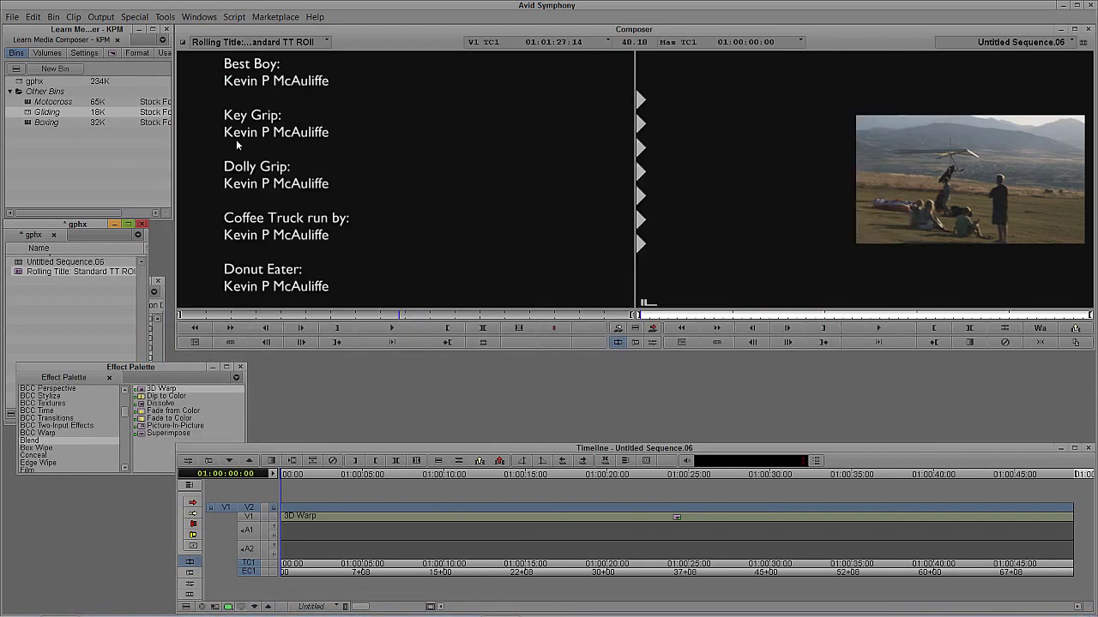
# - Create a new title in the Title Tool with Crawl enabled
pyautogui.click(74, 17)
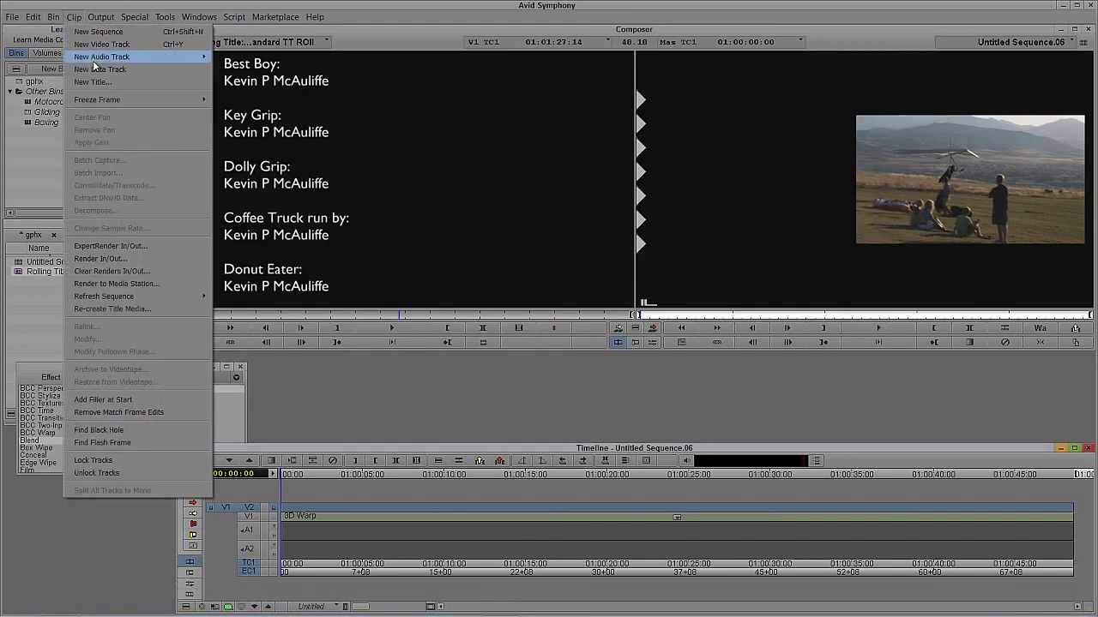
pyautogui.click(96, 81)
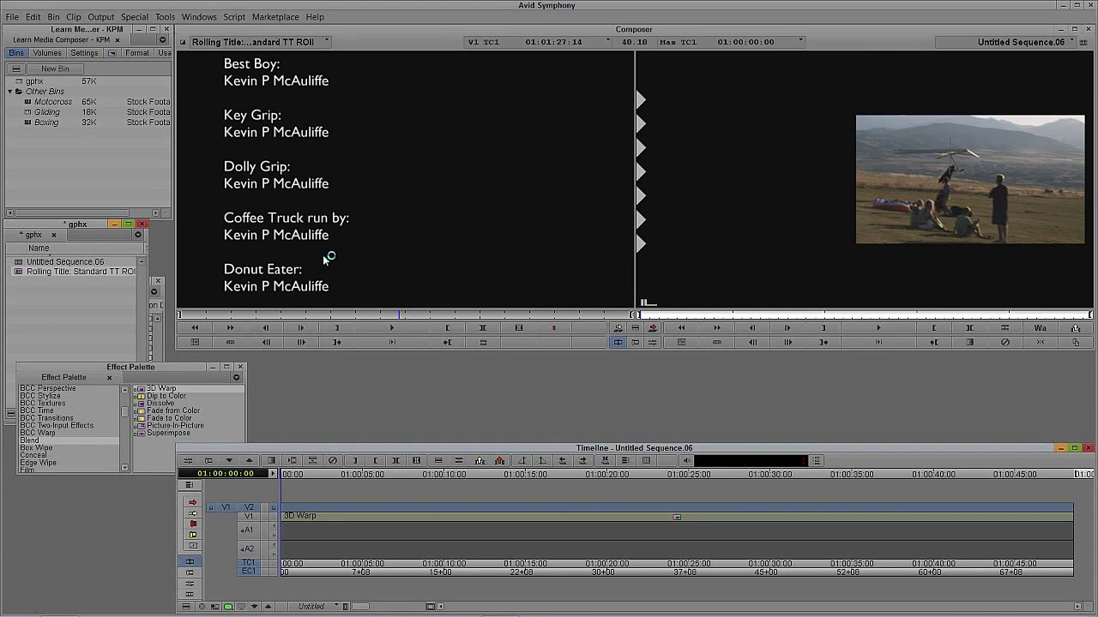
pyautogui.click(576, 340)
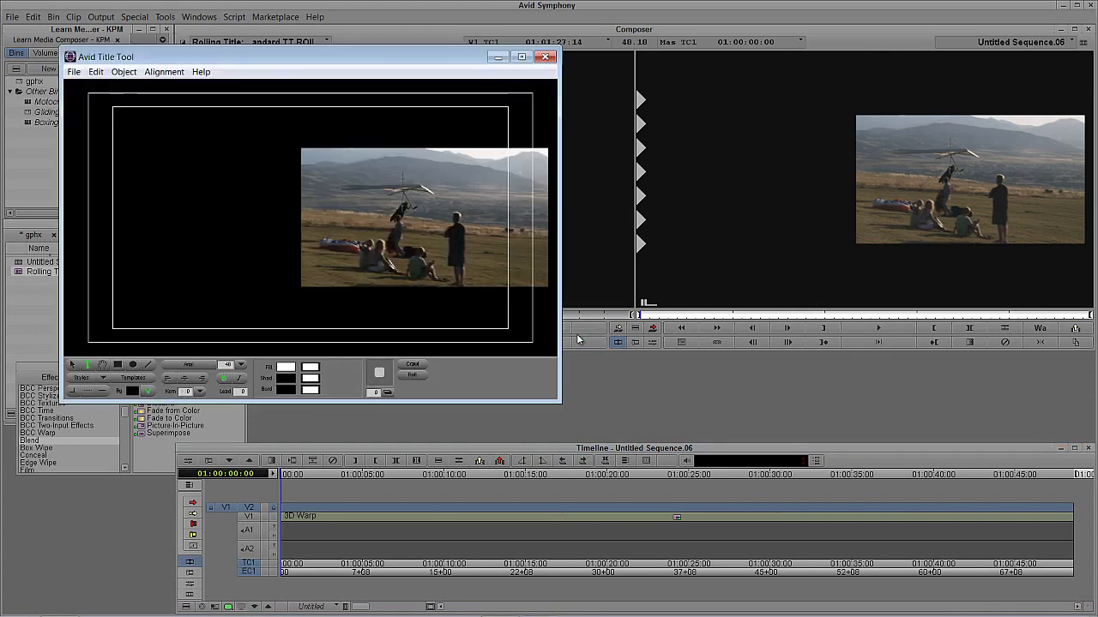
pyautogui.click(410, 364)
# - Type 'THIS IS A TEST' in capitals and widen the text box to one line
pyautogui.click(145, 317)
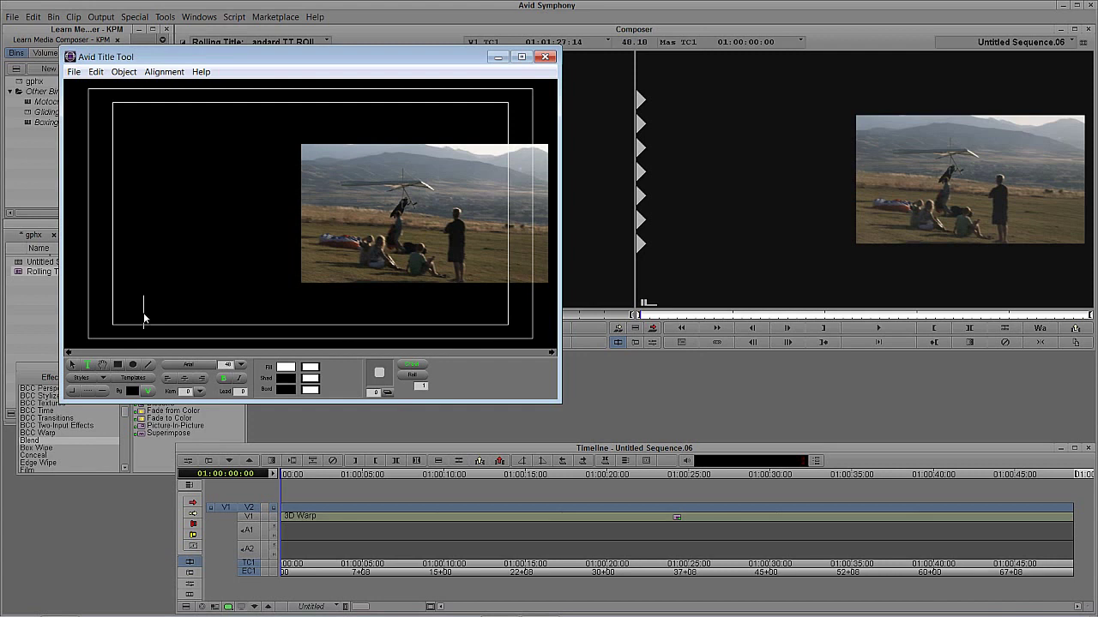
pyautogui.press('capslock')
pyautogui.write('THIS IS A TES')
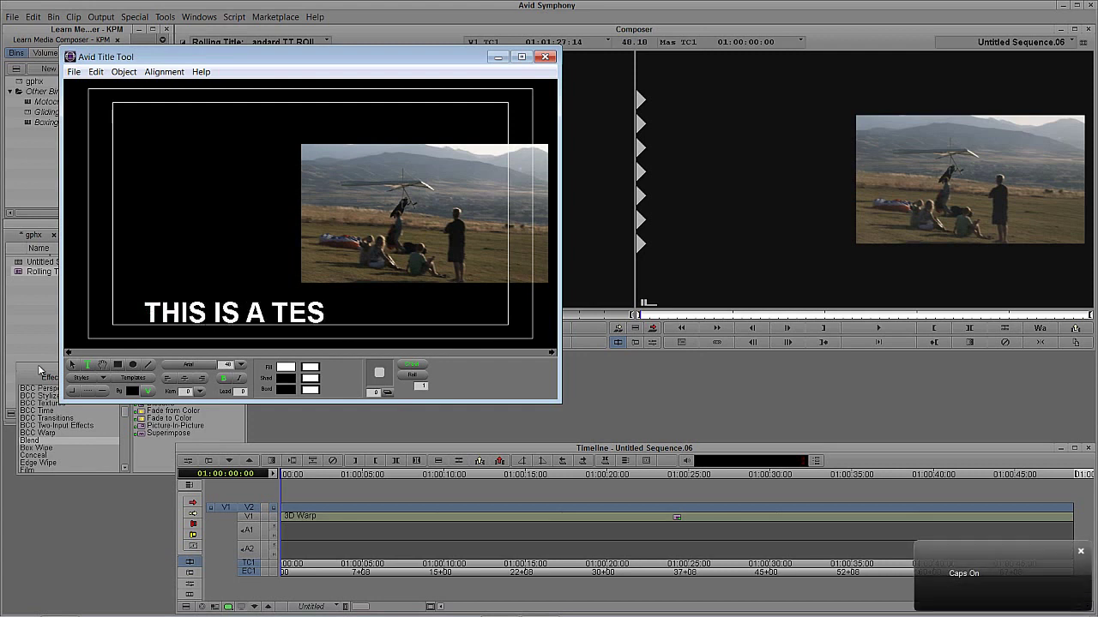
pyautogui.click(72, 365)
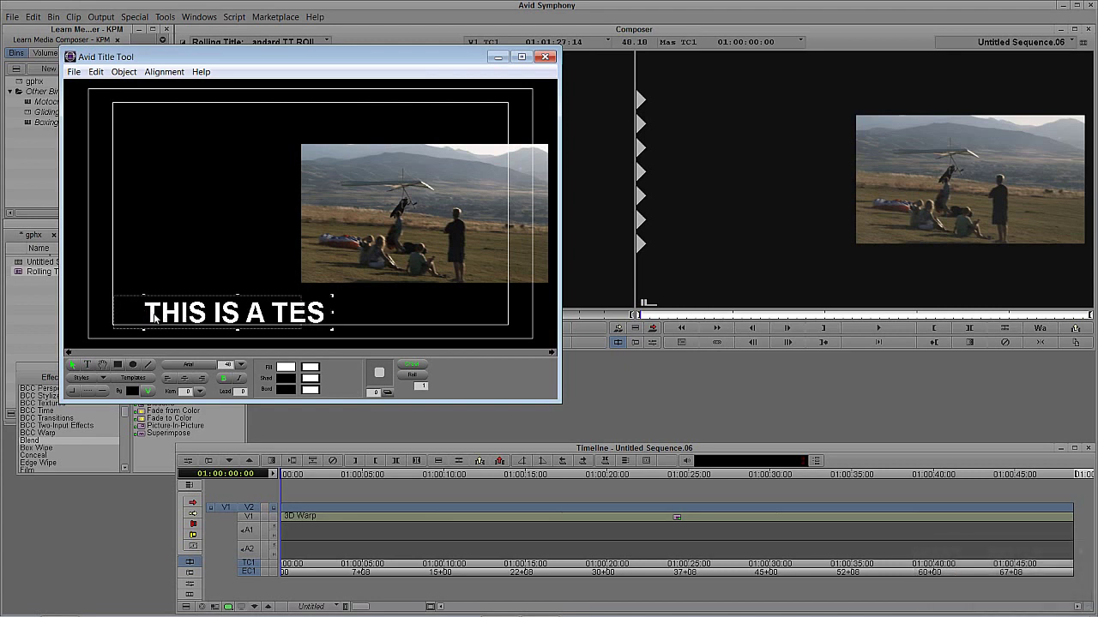
pyautogui.moveTo(160, 317); pyautogui.dragTo(128, 318)
pyautogui.click(87, 364)
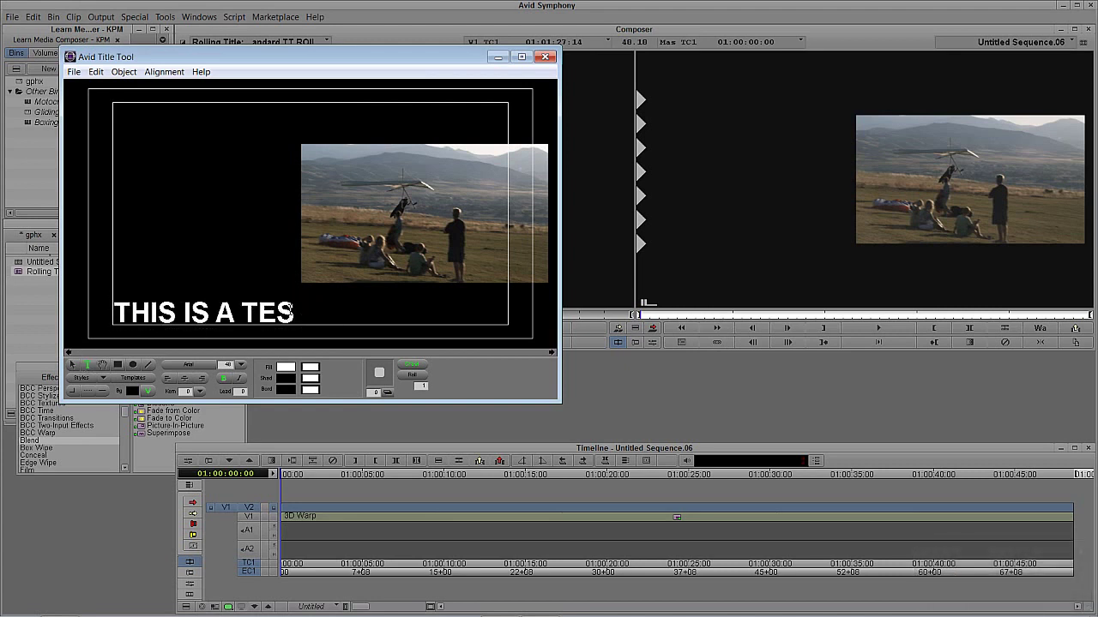
pyautogui.write('T')
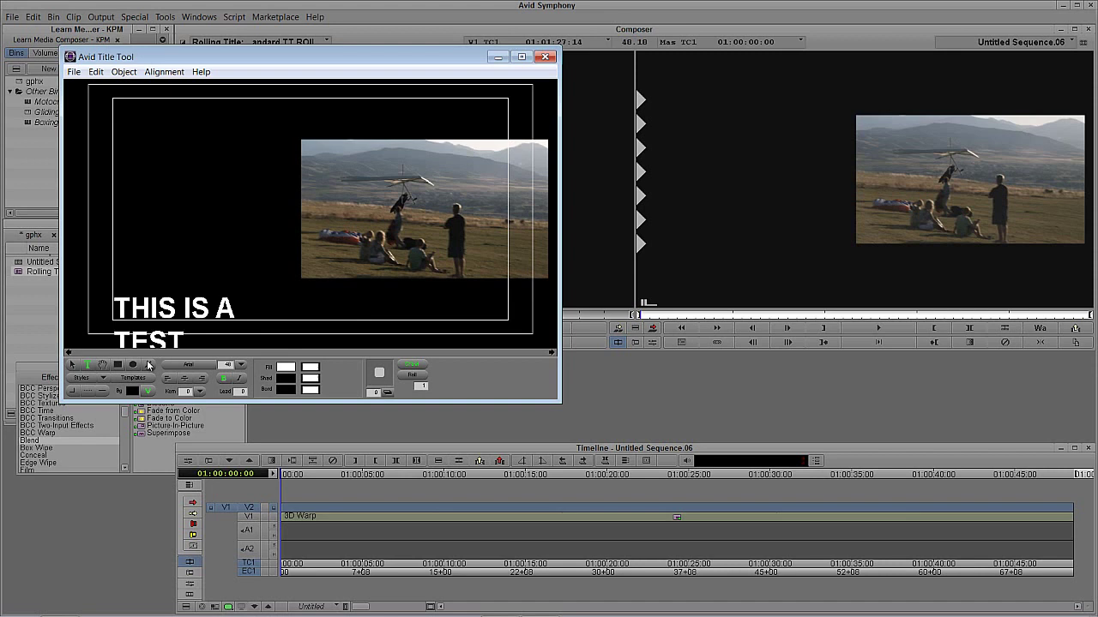
pyautogui.click(72, 364)
pyautogui.moveTo(301, 327); pyautogui.dragTo(572, 336)
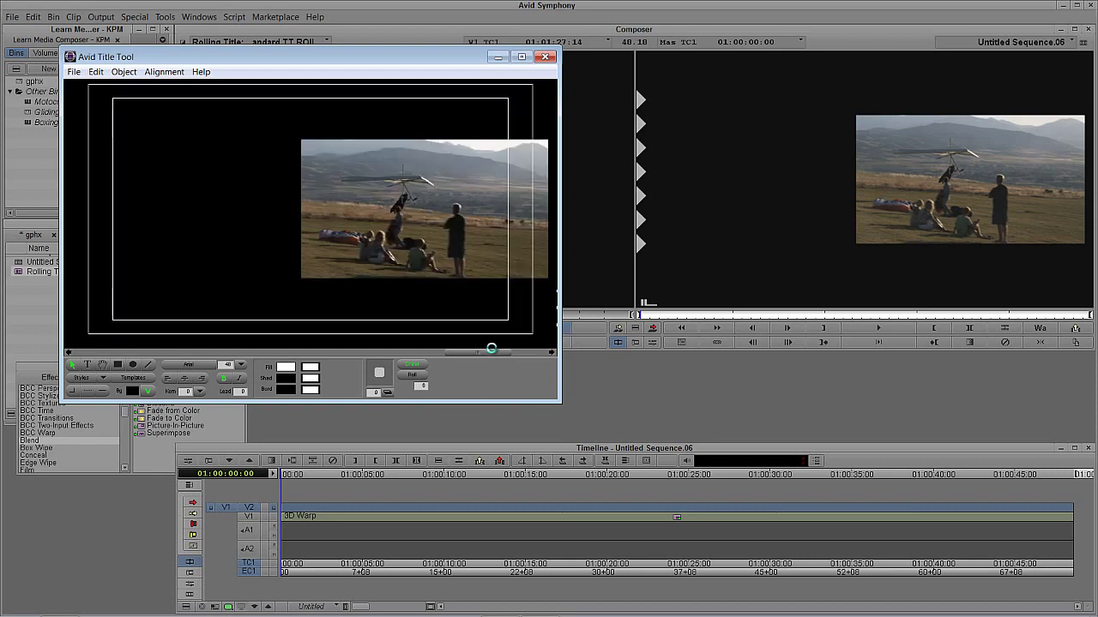
pyautogui.moveTo(485, 353); pyautogui.dragTo(110, 350)
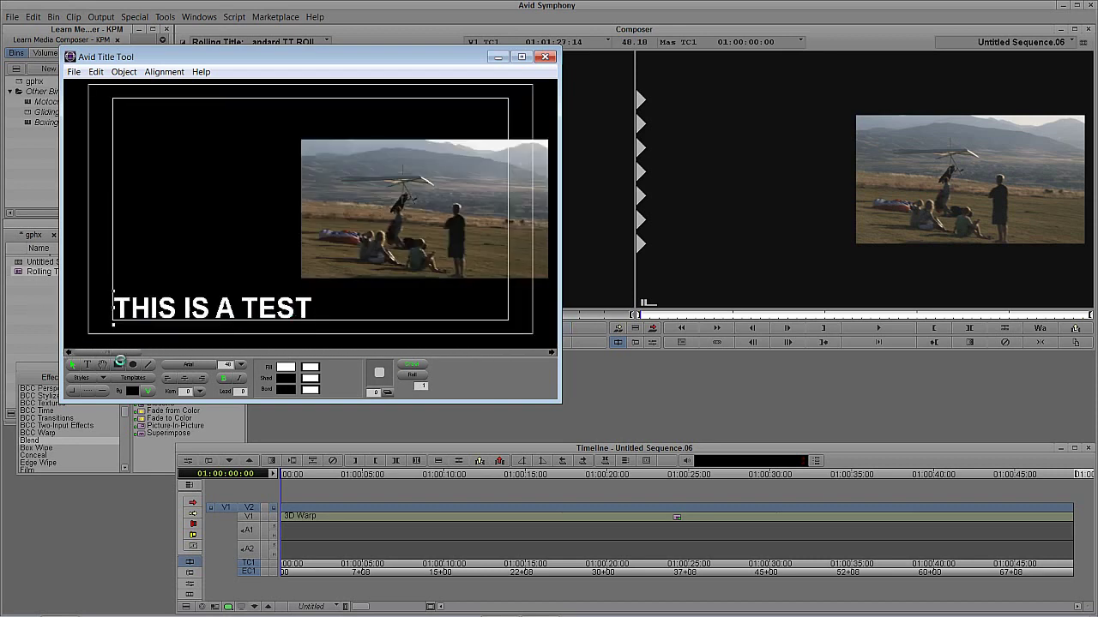
# - Add 'OF THE EMERGENCY BROADCAST SYSTEM. THIS IS ONLY A TEST.' and stretch the box to fit
pyautogui.click(86, 364)
pyautogui.write('OF THE EM')
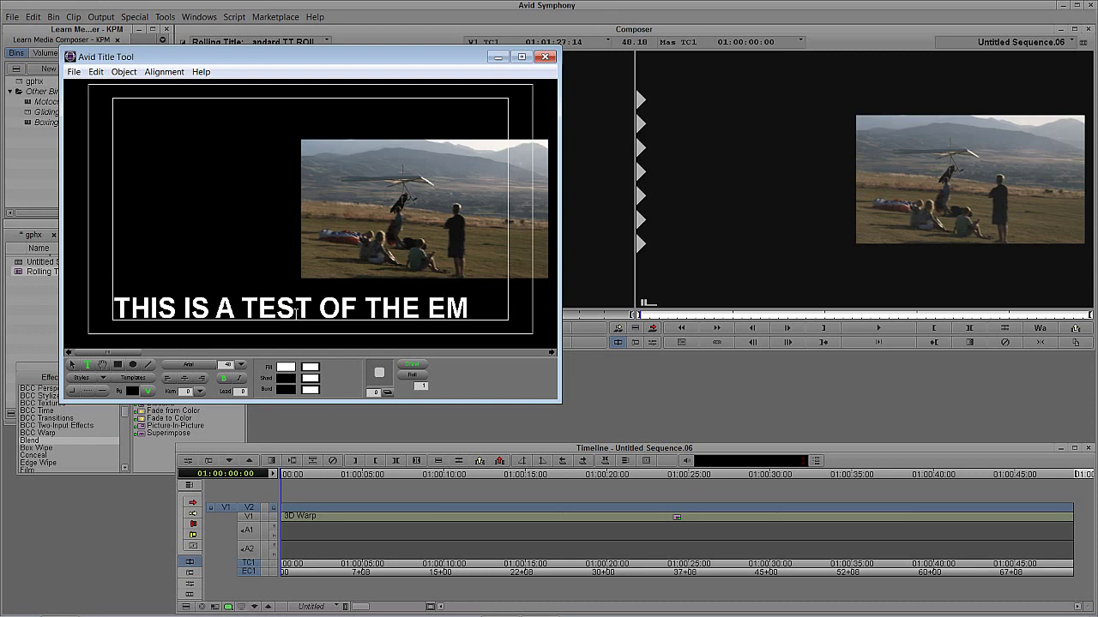
pyautogui.write('ERGEN')
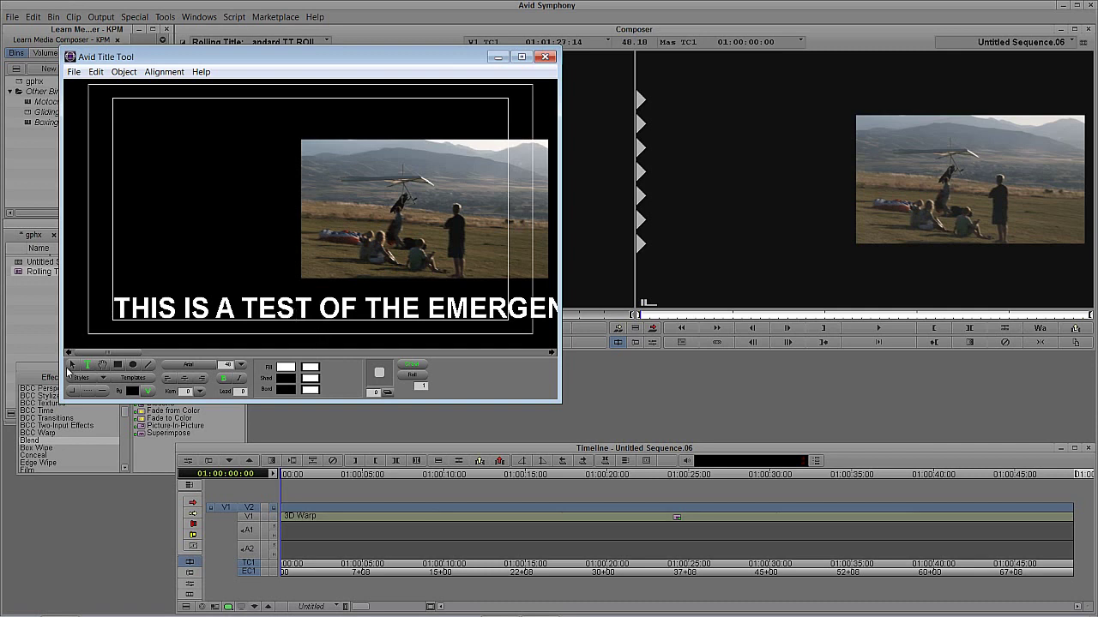
pyautogui.moveTo(92, 353); pyautogui.dragTo(518, 356)
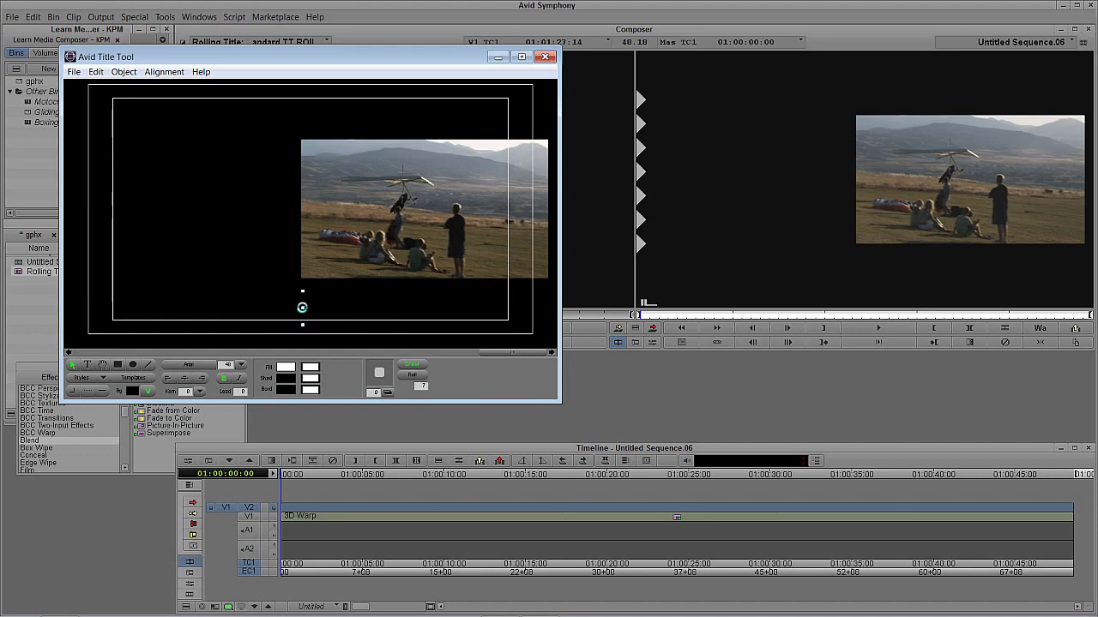
pyautogui.moveTo(301, 307); pyautogui.dragTo(56, 309)
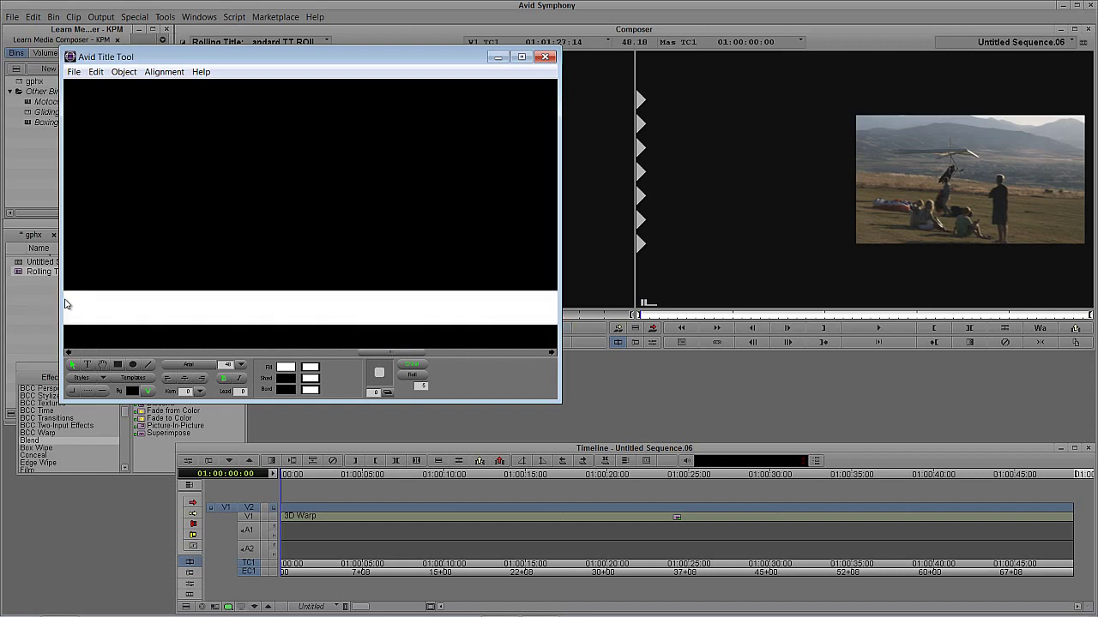
pyautogui.click(111, 305)
pyautogui.moveTo(151, 309); pyautogui.dragTo(341, 318)
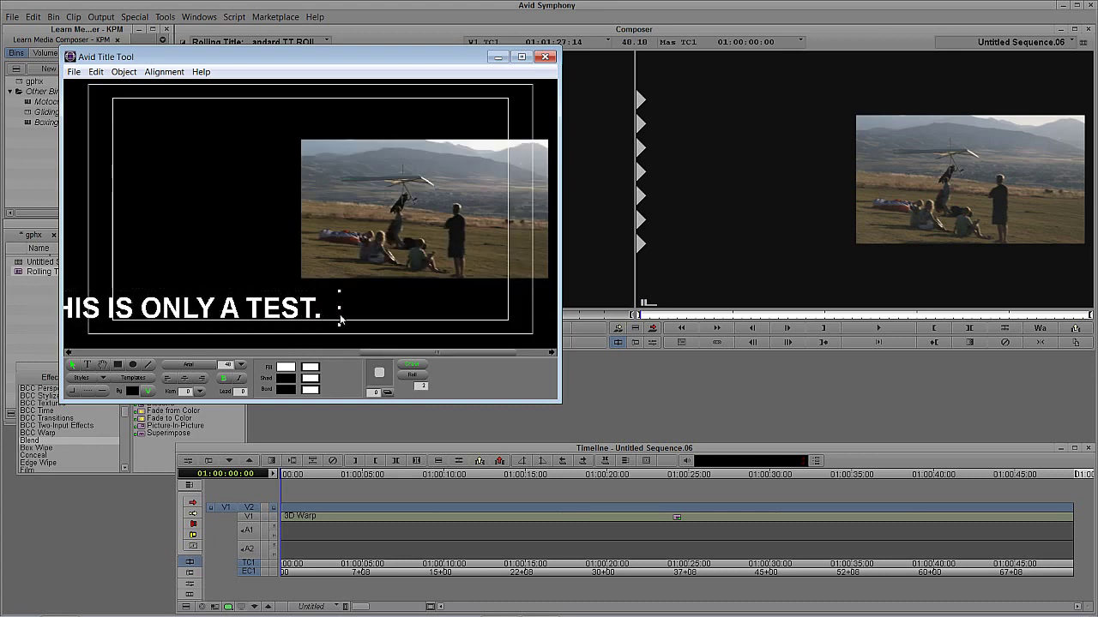
pyautogui.moveTo(376, 352); pyautogui.dragTo(421, 352)
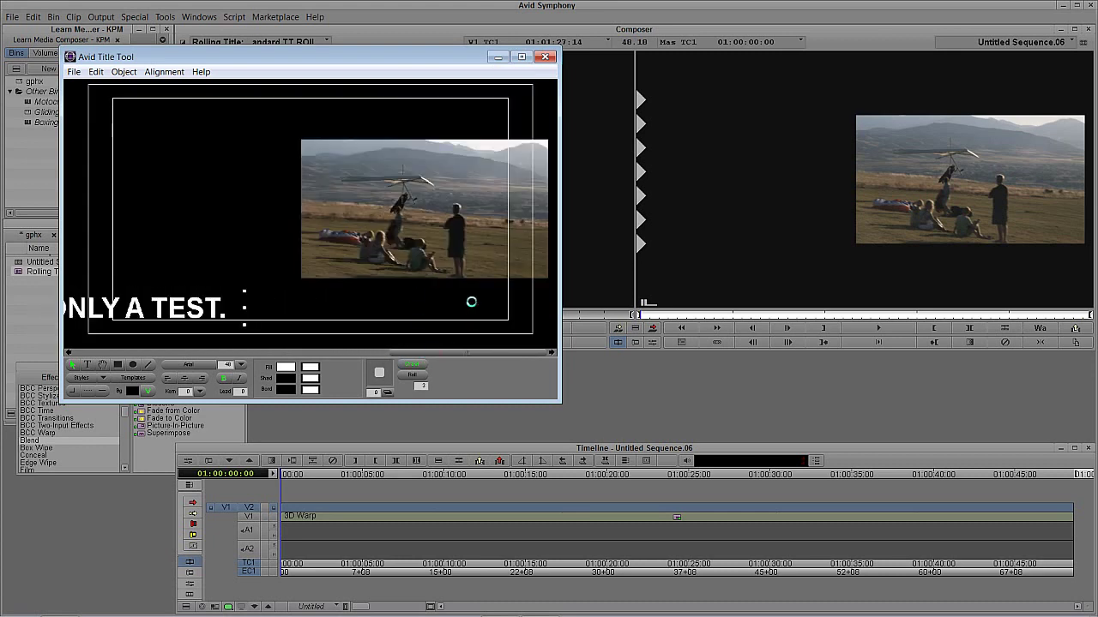
pyautogui.moveTo(498, 352); pyautogui.dragTo(111, 353)
# - Save the crawl title under the new name 'Standard TT CRAWL'
pyautogui.click(75, 72)
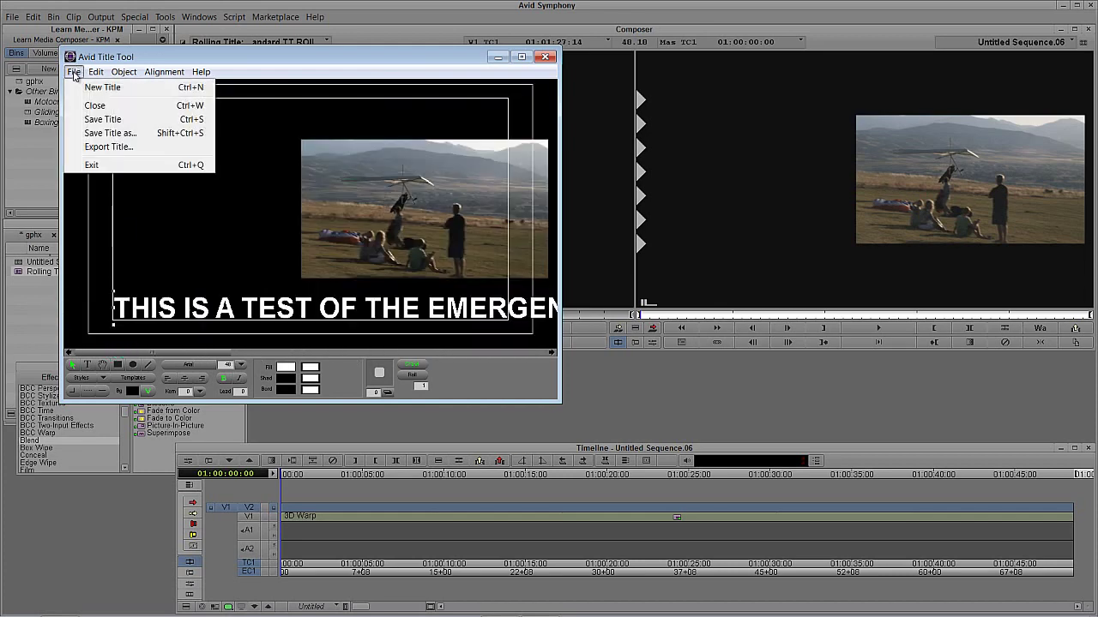
pyautogui.click(94, 133)
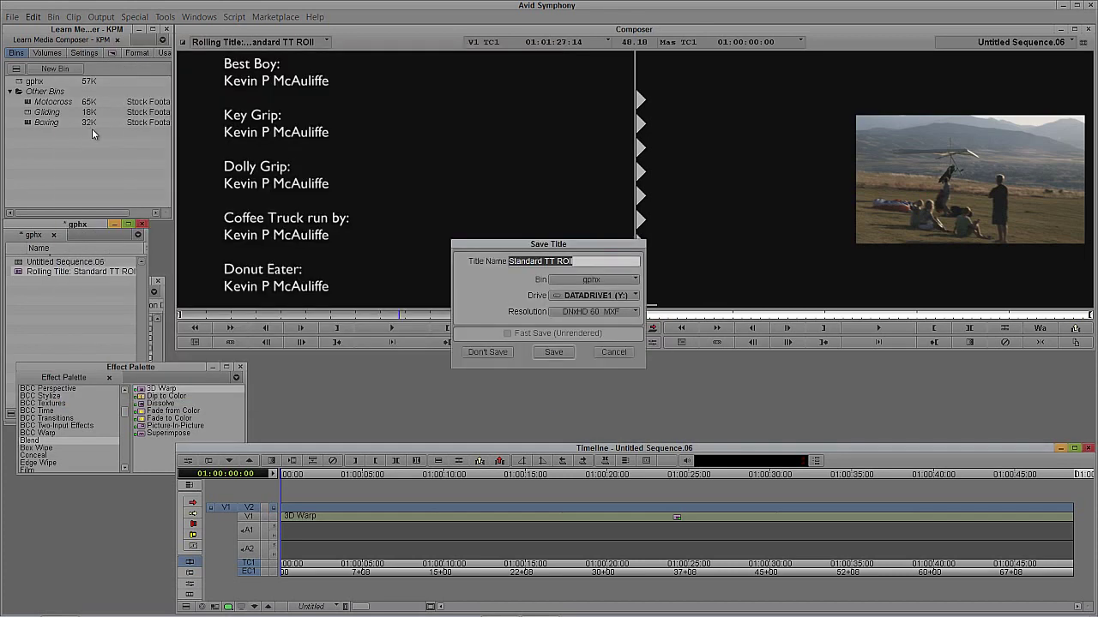
pyautogui.click(576, 262)
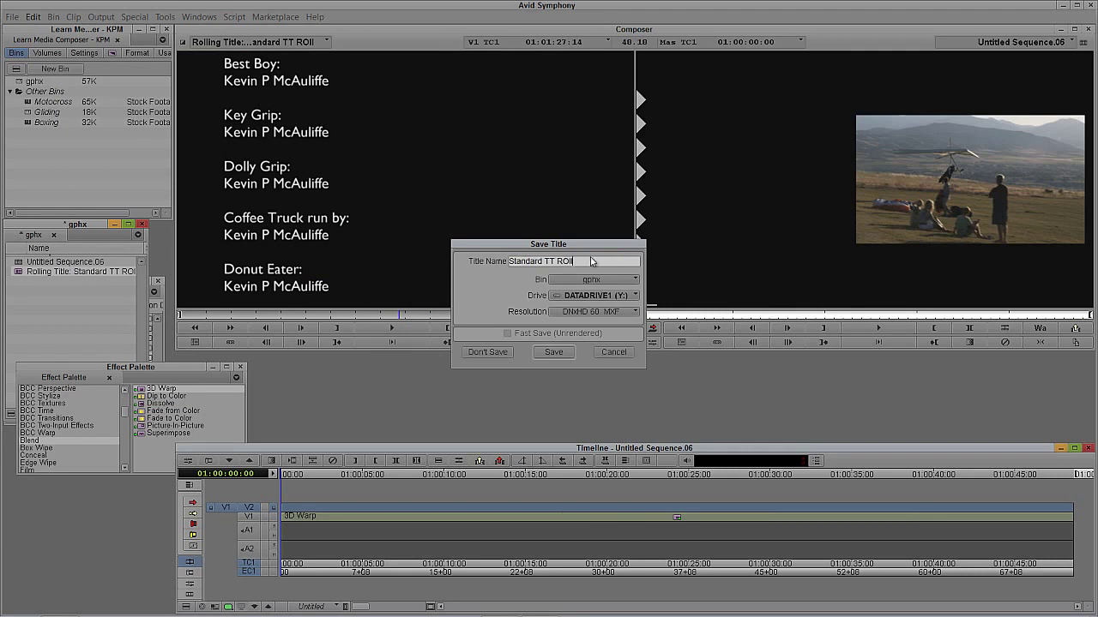
pyautogui.doubleClick(557, 264)
pyautogui.press('BackSpace')
pyautogui.write('RAWL')
pyautogui.press('capslock')
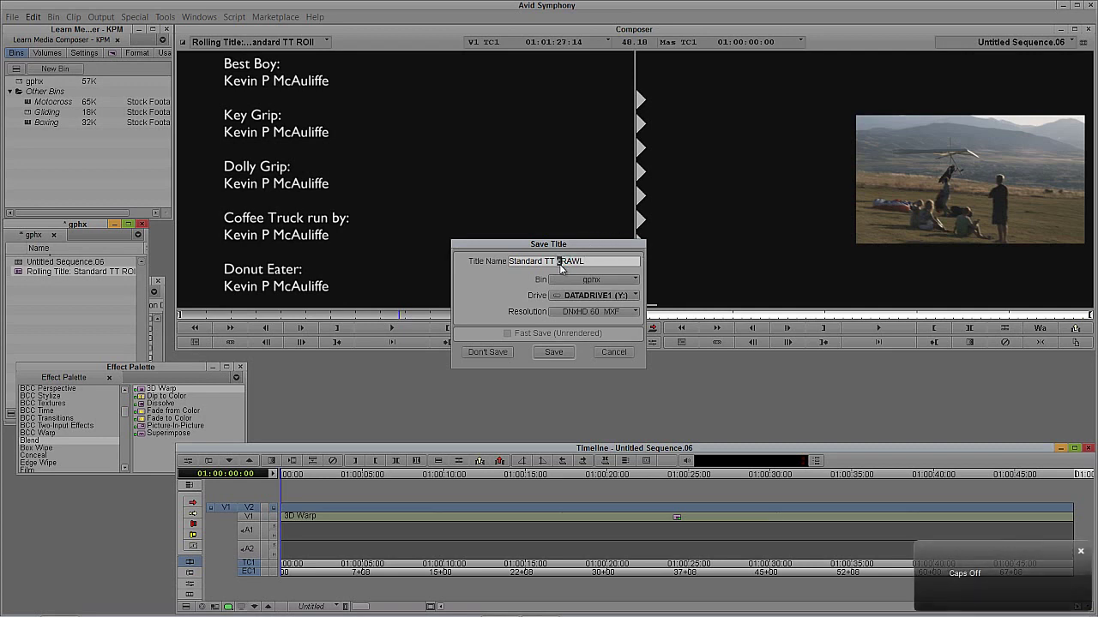
pyautogui.click(567, 356)
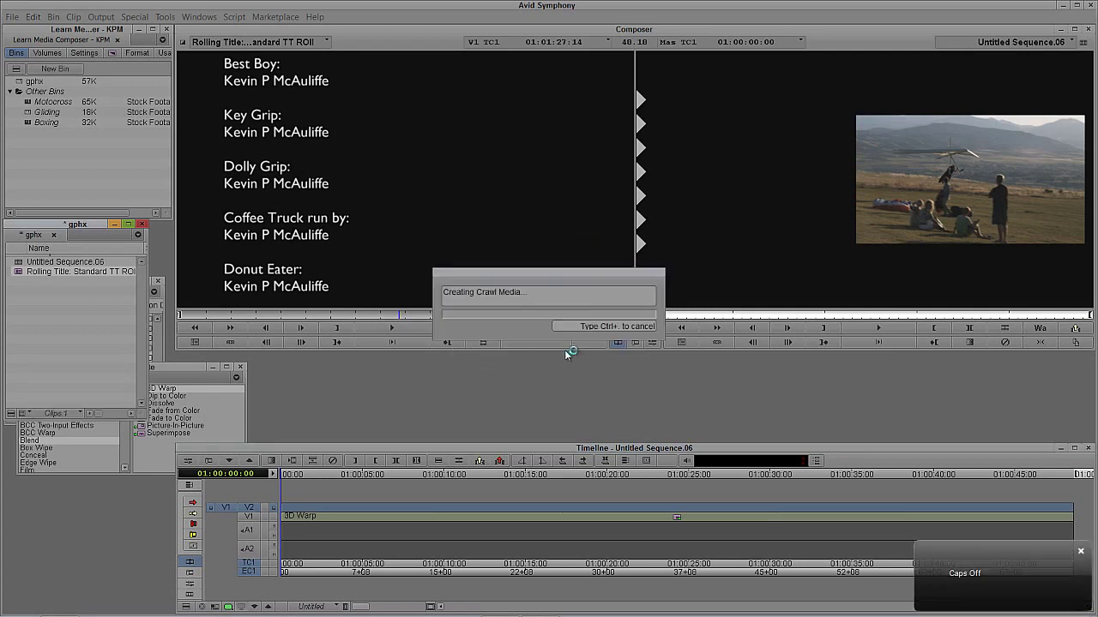
# - Load the Standard TT CRAWL title and edit it onto V2 over the glider shot
pyautogui.click(544, 57)
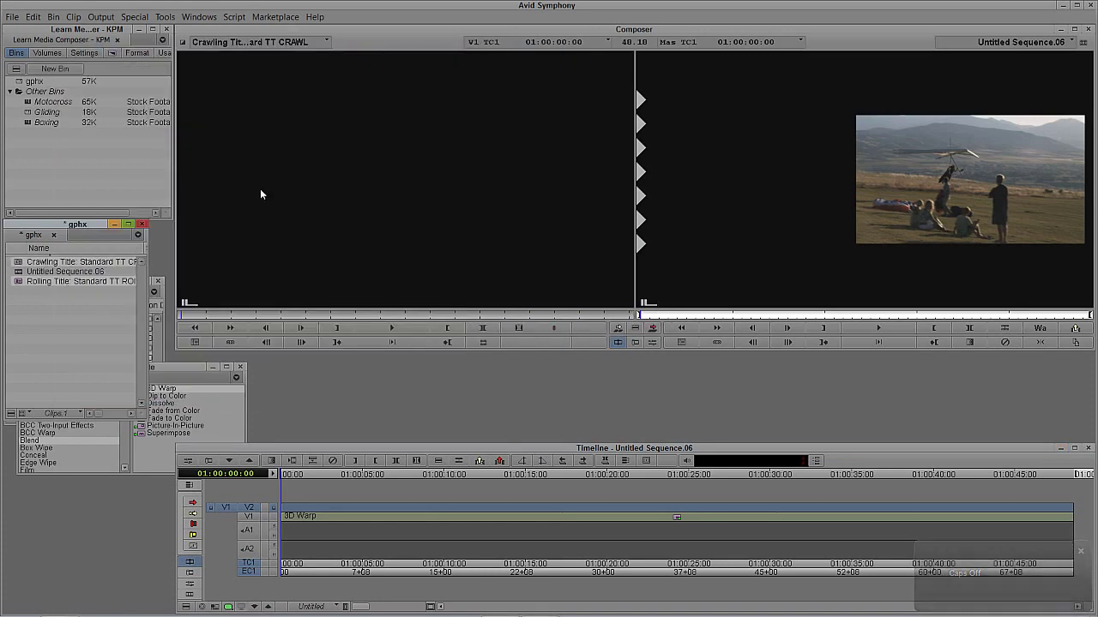
pyautogui.moveTo(14, 267); pyautogui.dragTo(368, 206)
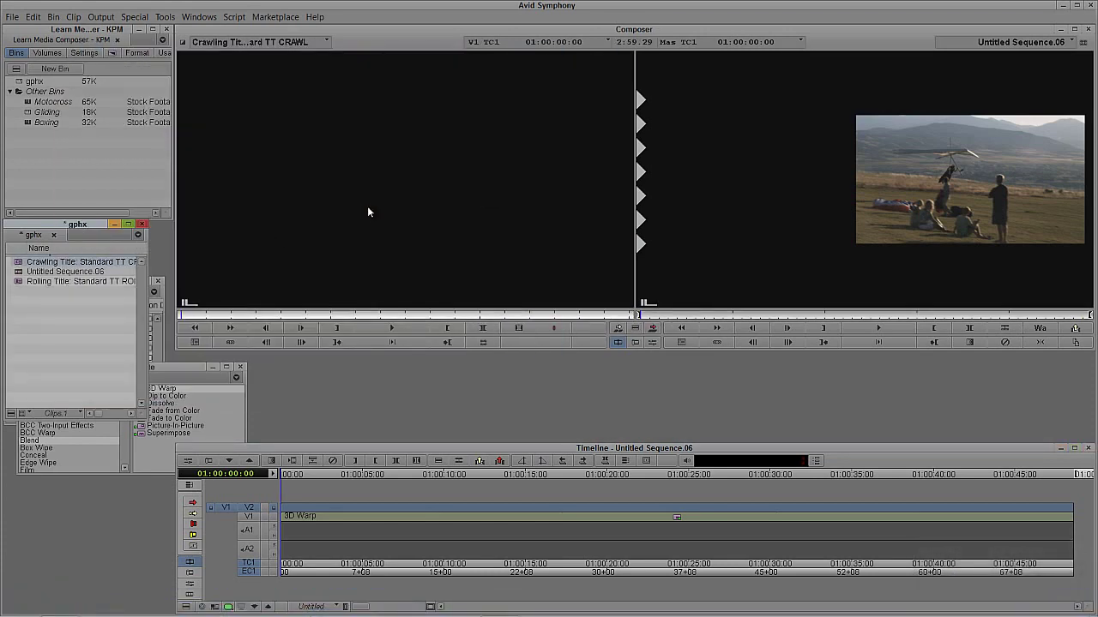
pyautogui.moveTo(246, 316); pyautogui.dragTo(586, 316)
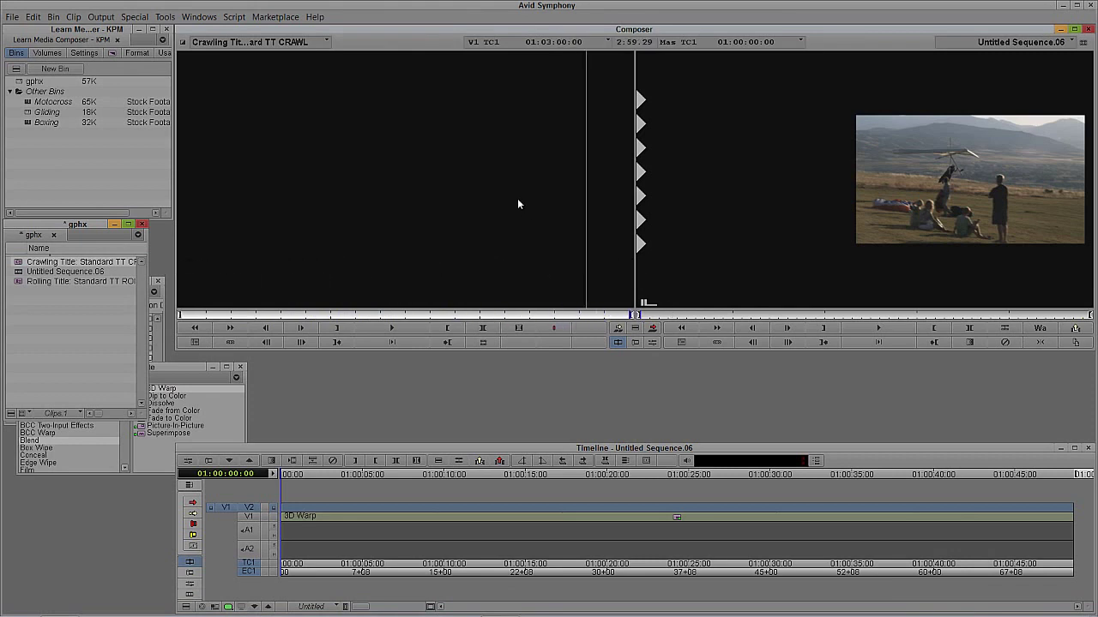
pyautogui.click(471, 508)
pyautogui.press('t')
pyautogui.press('b')
pyautogui.moveTo(493, 514); pyautogui.dragTo(371, 516)
# - Render the crawl title effect to DATADRIVE1
pyautogui.click(379, 506)
pyautogui.hotkey('ctrl', 'r')
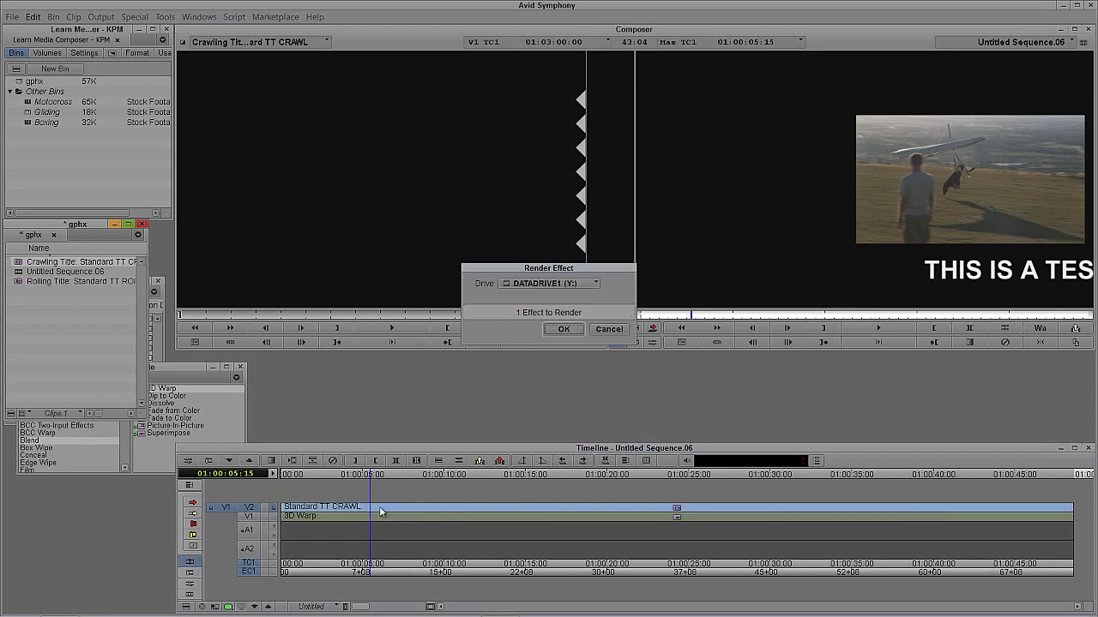
pyautogui.click(557, 329)
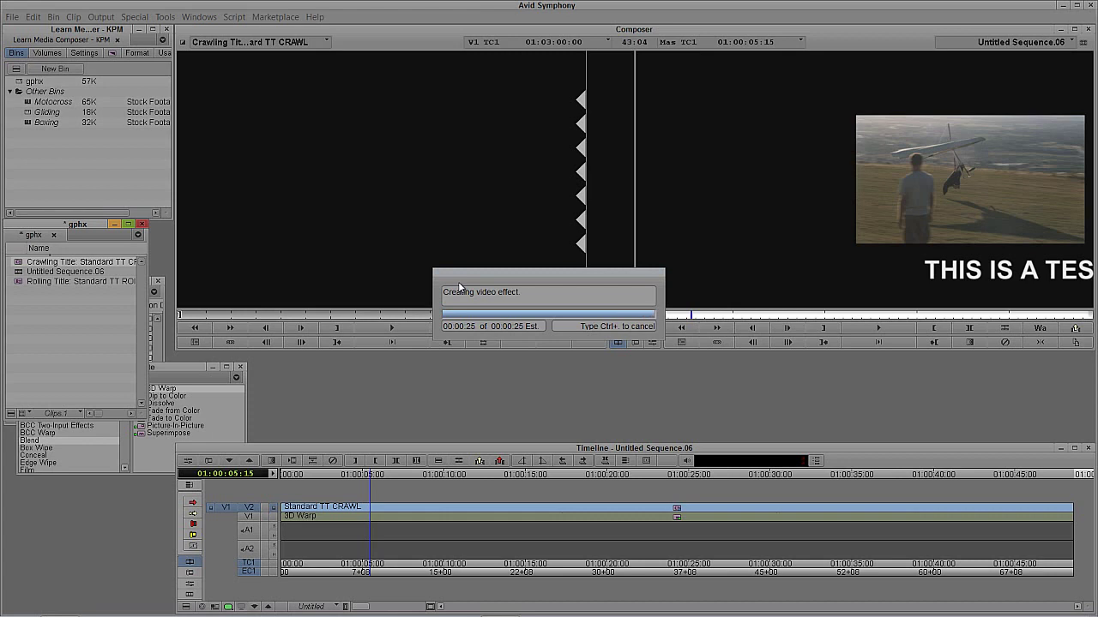
# - Play the sequence from the start to preview the crawl
pyautogui.press('Home')
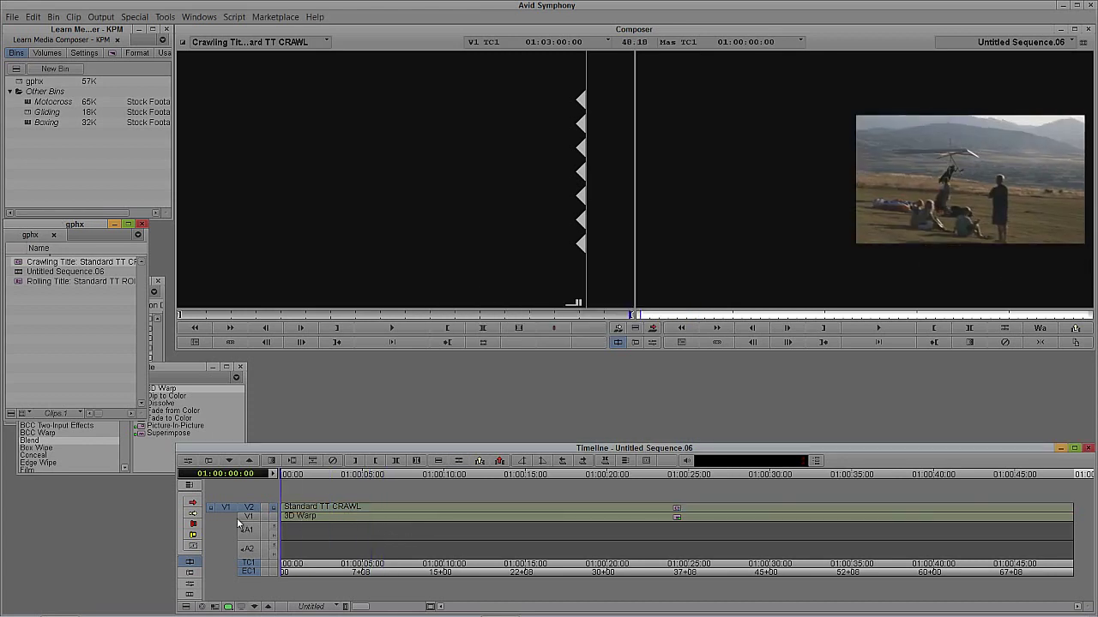
pyautogui.press('space')
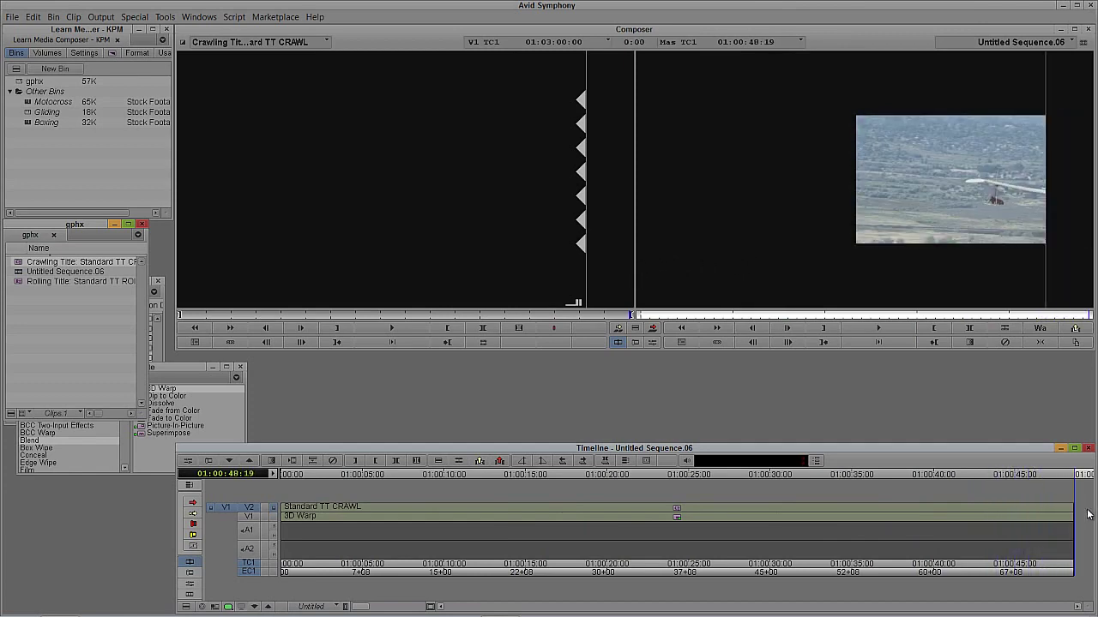
pyautogui.press('j')
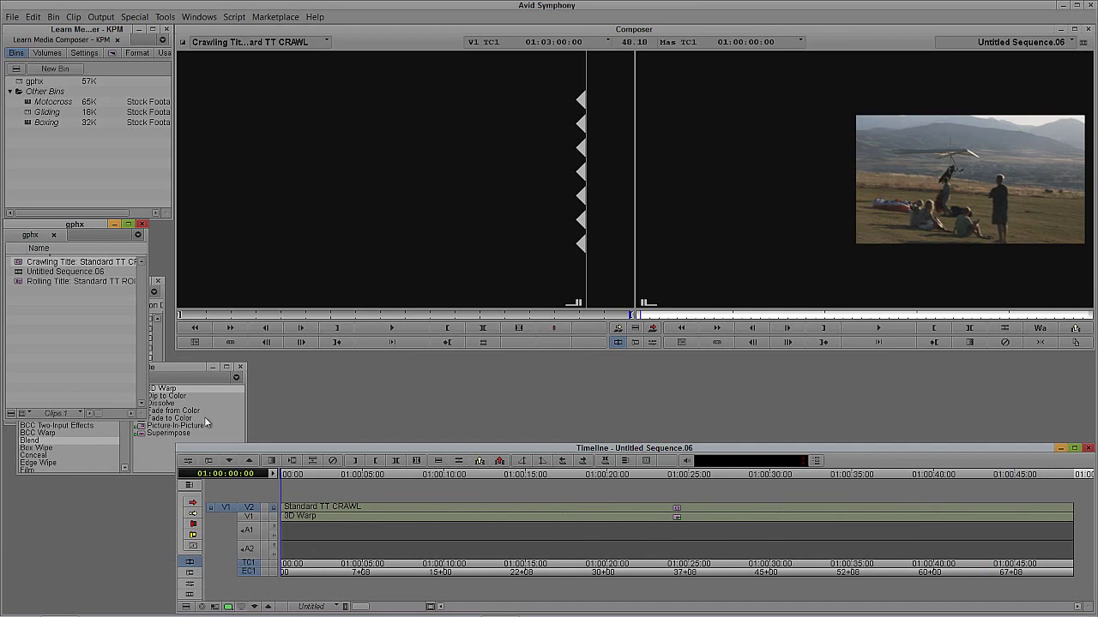
pyautogui.moveTo(90, 227); pyautogui.dragTo(99, 358)
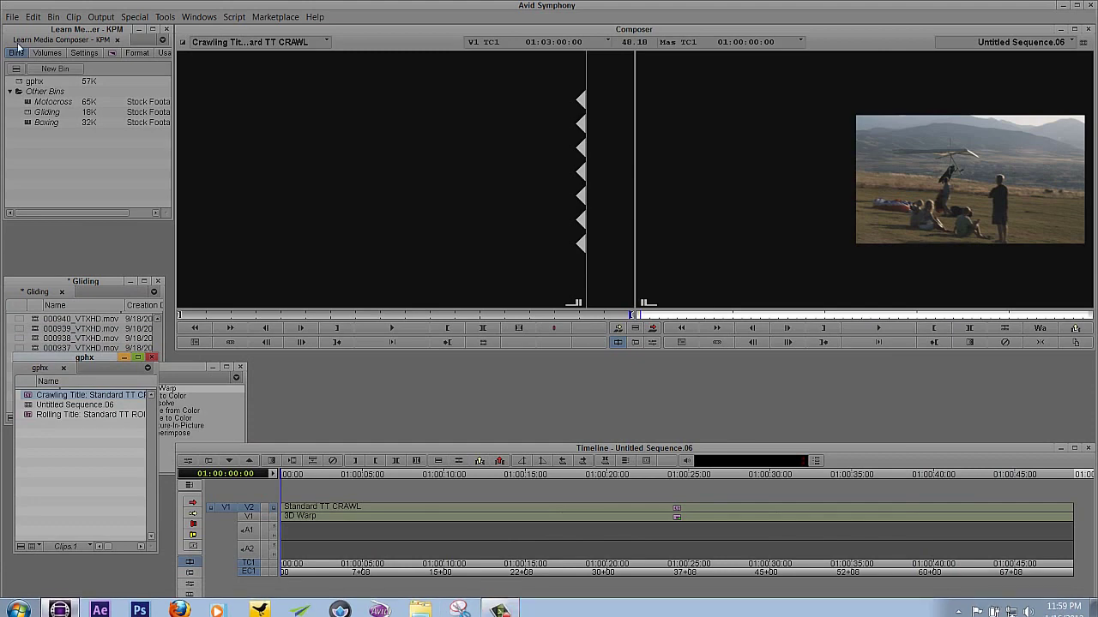
# - Create a new Marquee title from the Clip menu
pyautogui.click(75, 17)
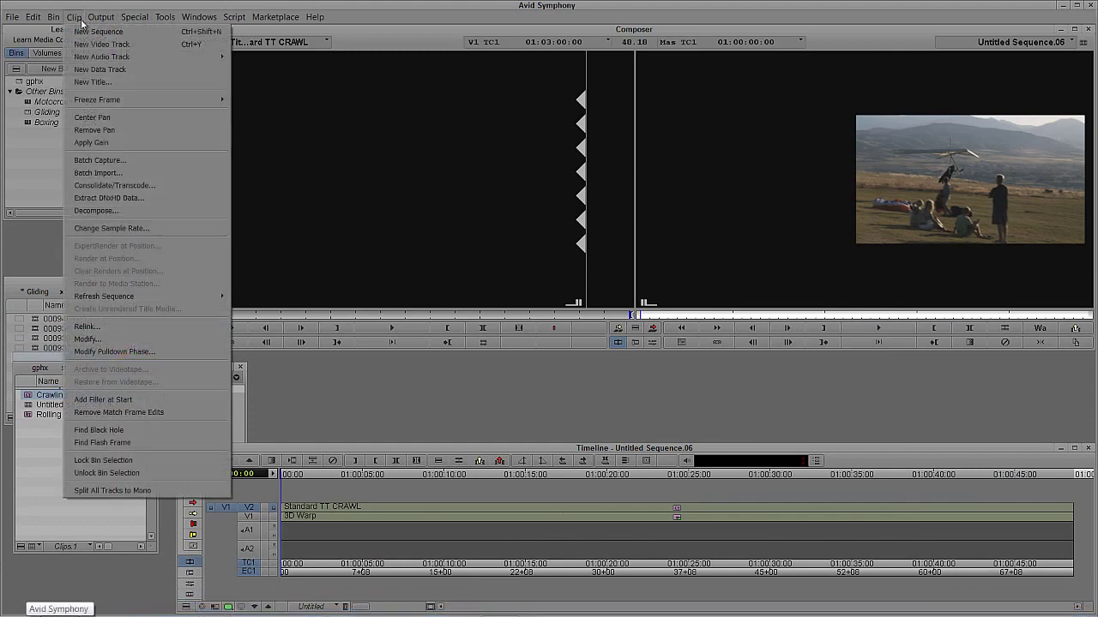
pyautogui.click(89, 82)
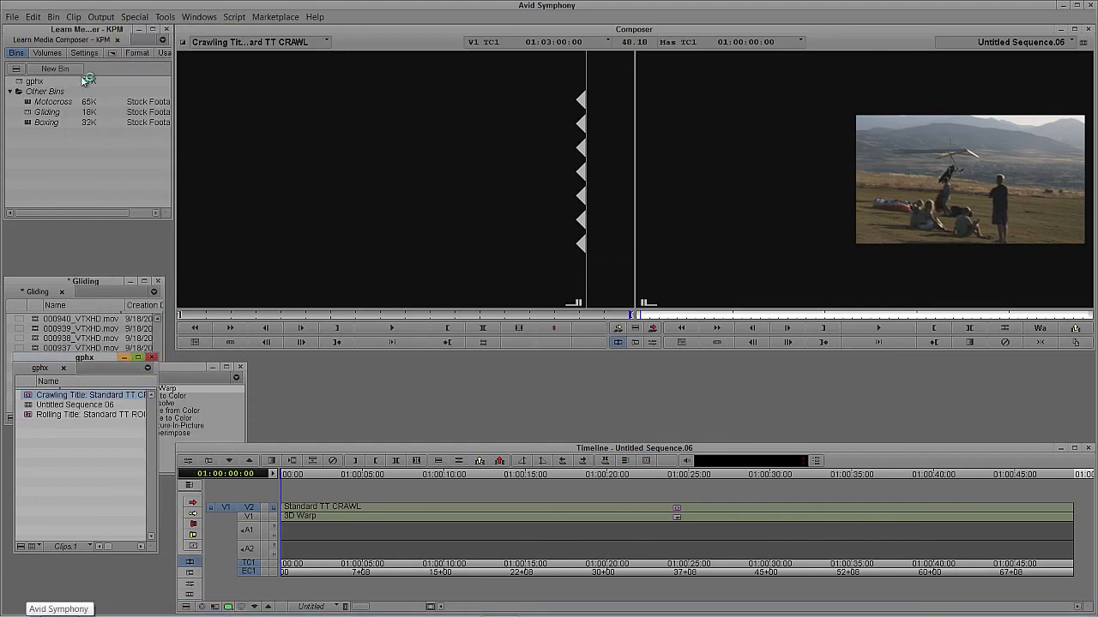
pyautogui.click(514, 331)
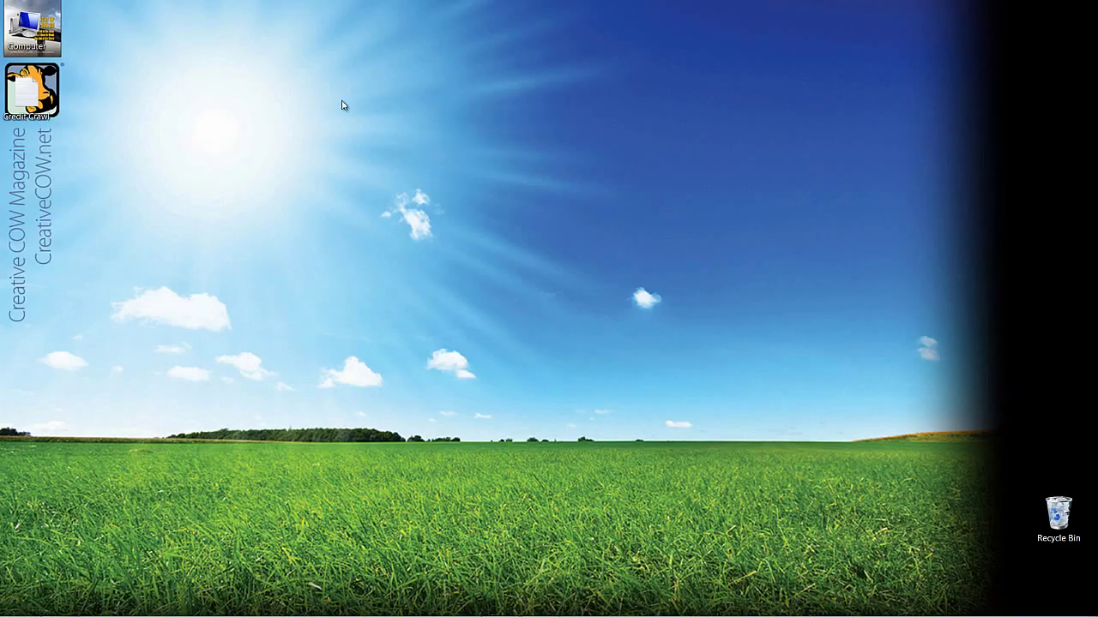
# - Copy all the Credit Crawl text from Notepad and return to Marquee
pyautogui.doubleClick(32, 86)
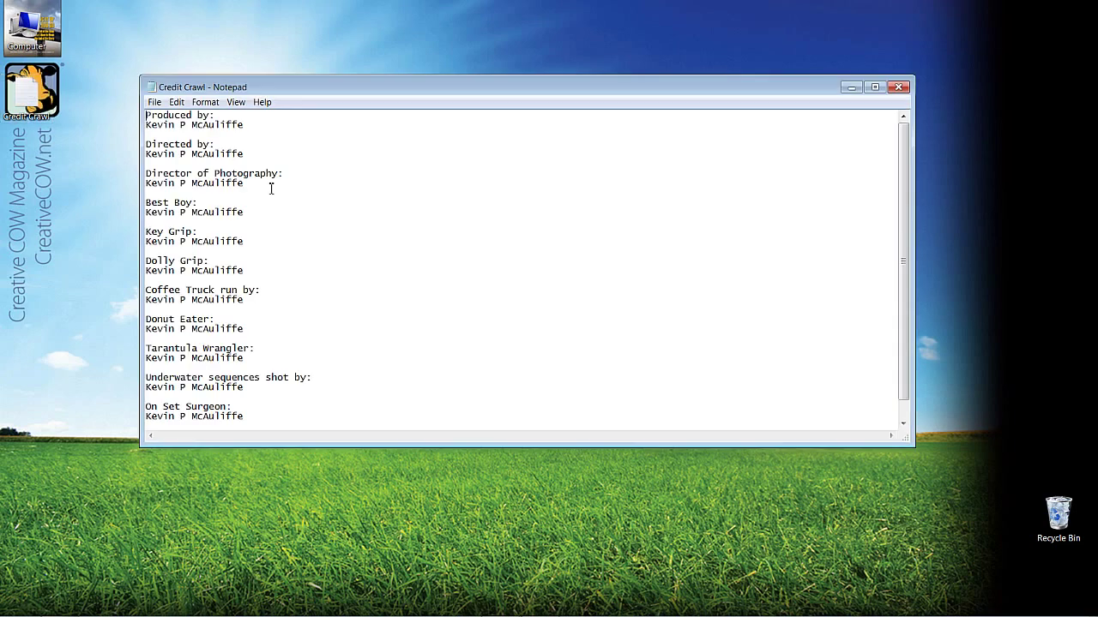
pyautogui.hotkey('ctrl', 'a')
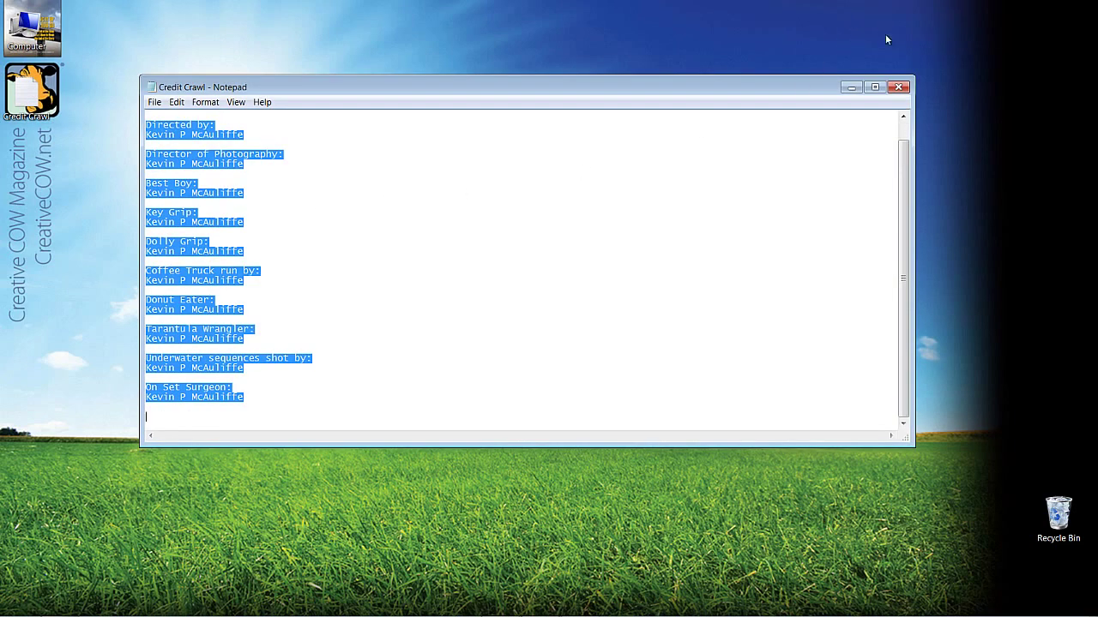
pyautogui.click(901, 88)
pyautogui.hotkey('alt', 'Tab')
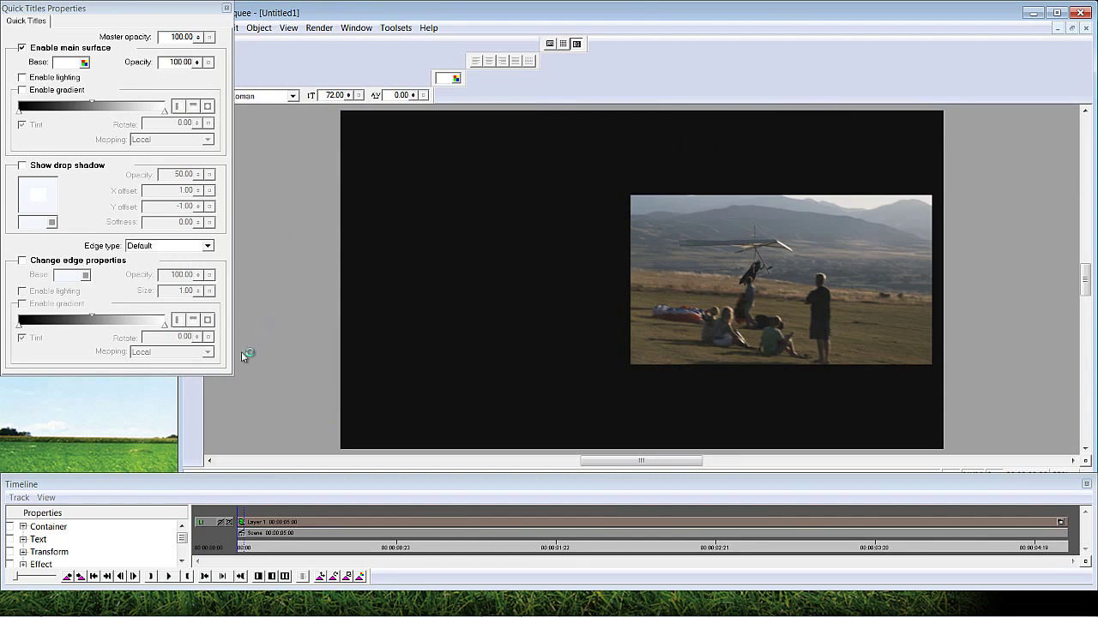
# - Create a rolling text box across the frame and paste the credits into it
pyautogui.moveTo(179, 402); pyautogui.dragTo(237, 404)
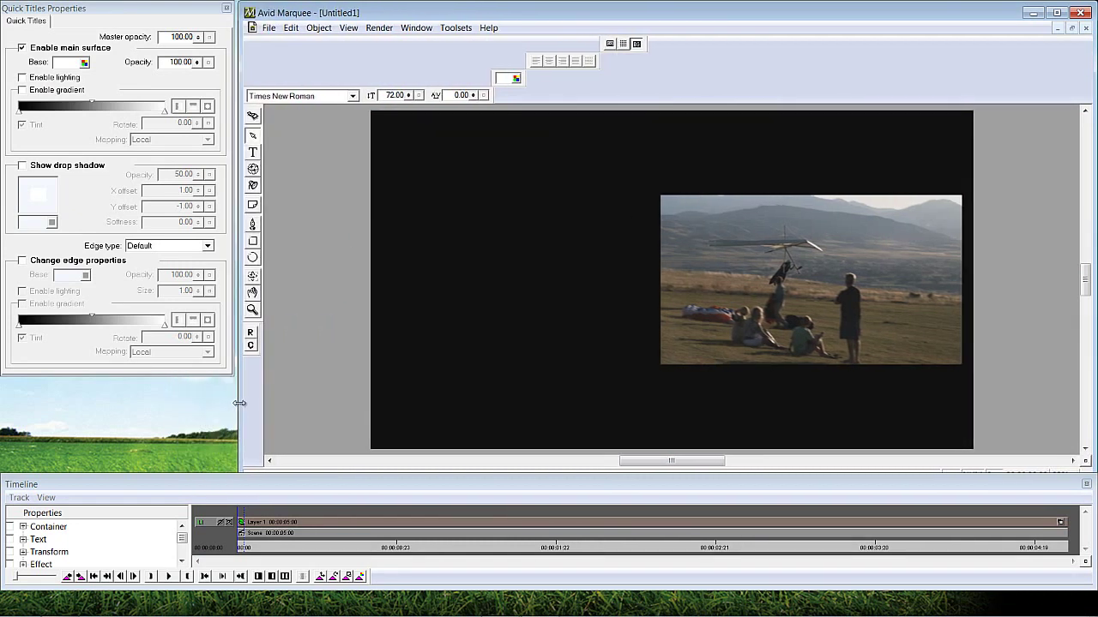
pyautogui.click(251, 337)
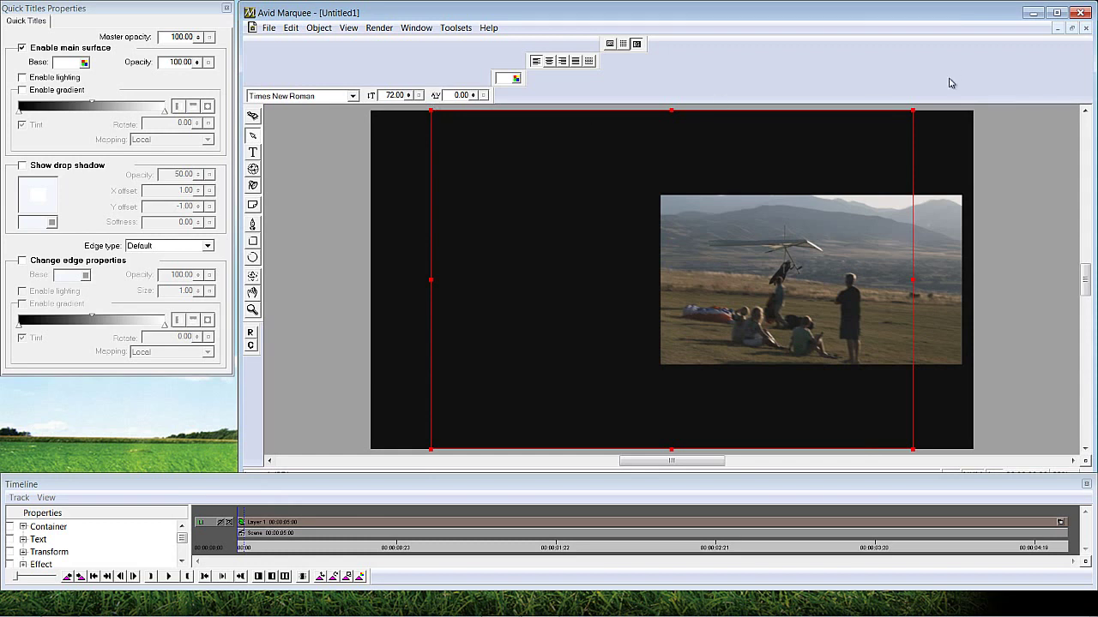
pyautogui.click(254, 155)
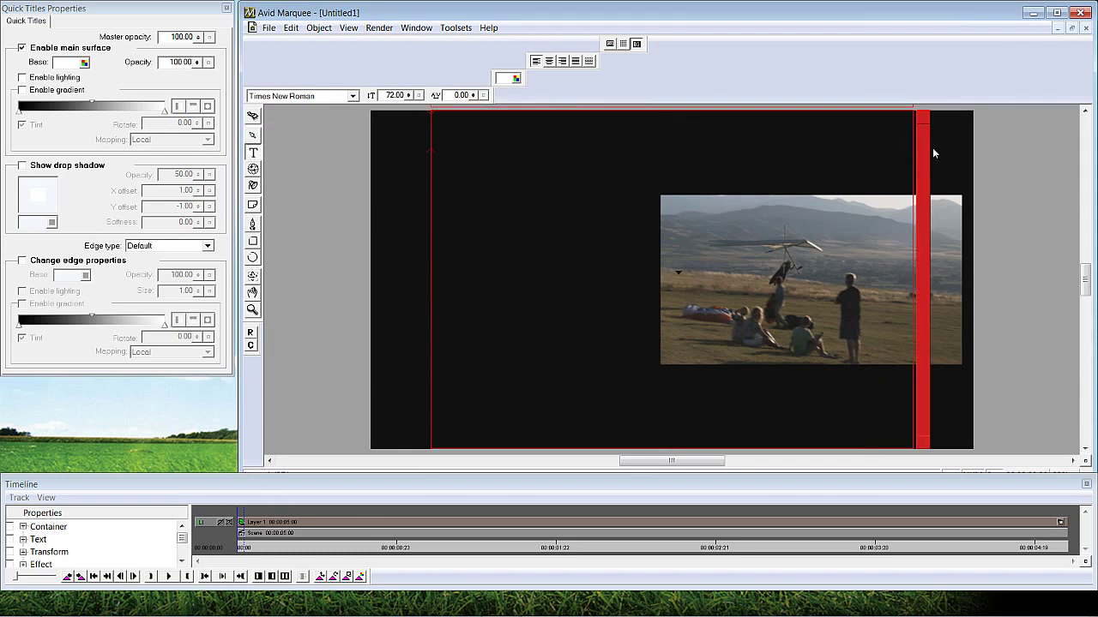
pyautogui.write('Underwater sequences shot by: Kevin P McAuliffe  On Set Surgeon: Kevin P McAuliffe')
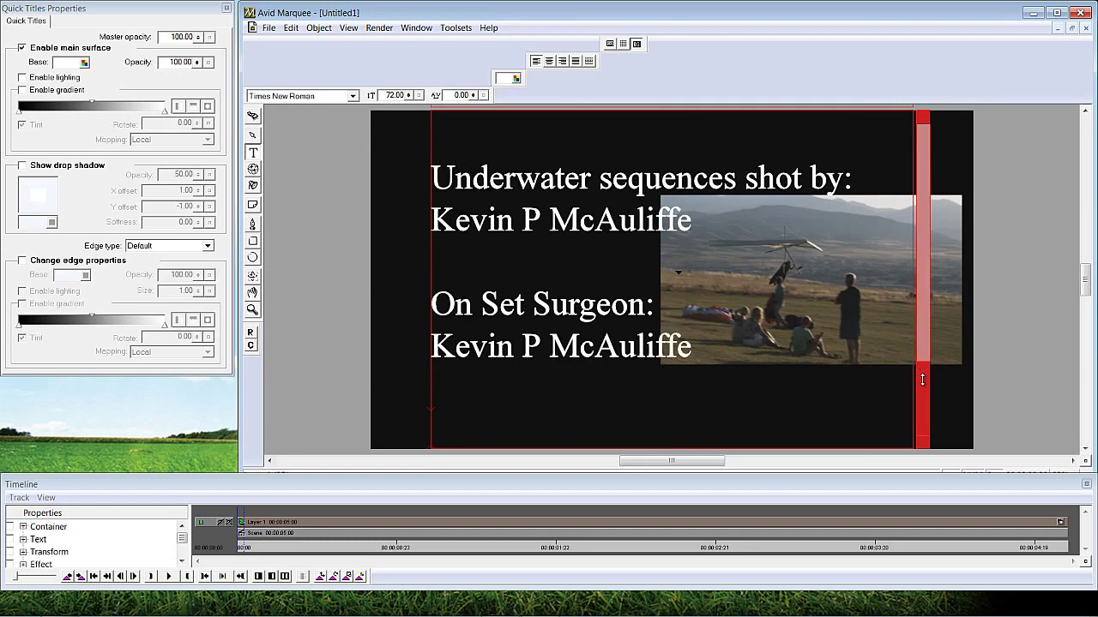
# - Scroll through the pasted credits and select all of the text
pyautogui.scroll(-5, 921, 380)
pyautogui.scroll(3, 921, 208)
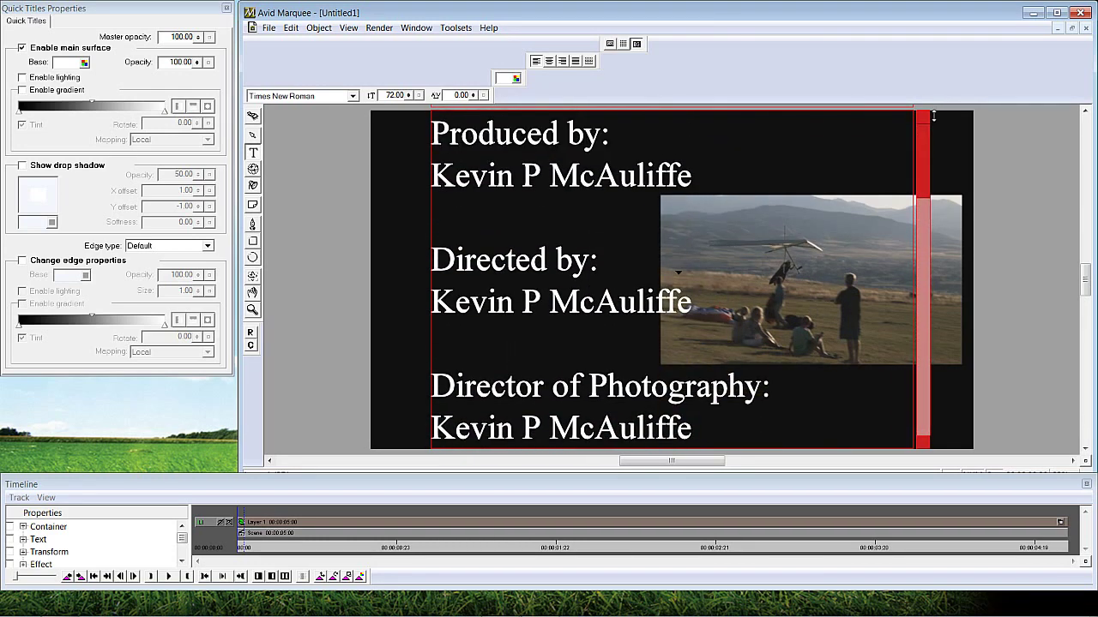
pyautogui.scroll(-8, 933, 387)
pyautogui.moveTo(933, 387); pyautogui.dragTo(923, 96)
pyautogui.hotkey('ctrl', 'a')
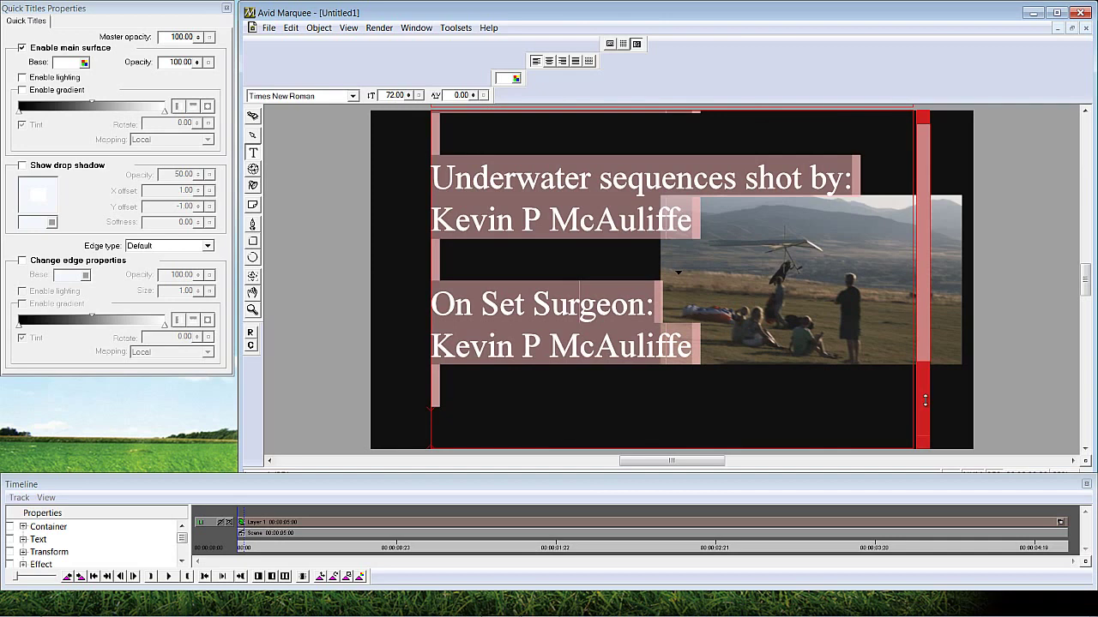
pyautogui.moveTo(924, 401); pyautogui.dragTo(915, 113)
pyautogui.click(269, 28)
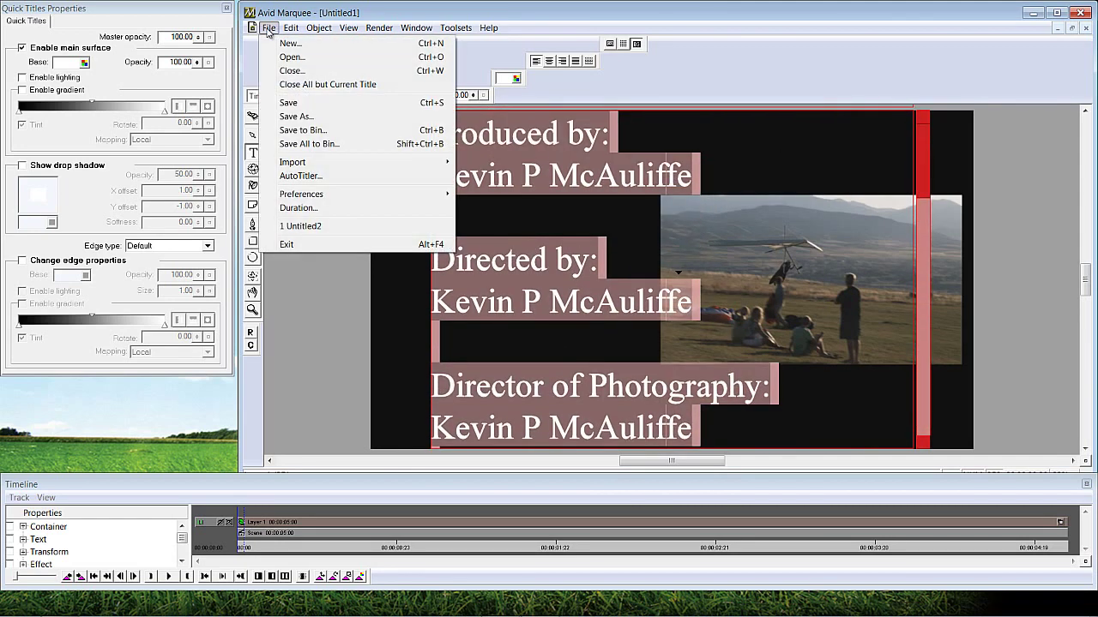
pyautogui.click(268, 28)
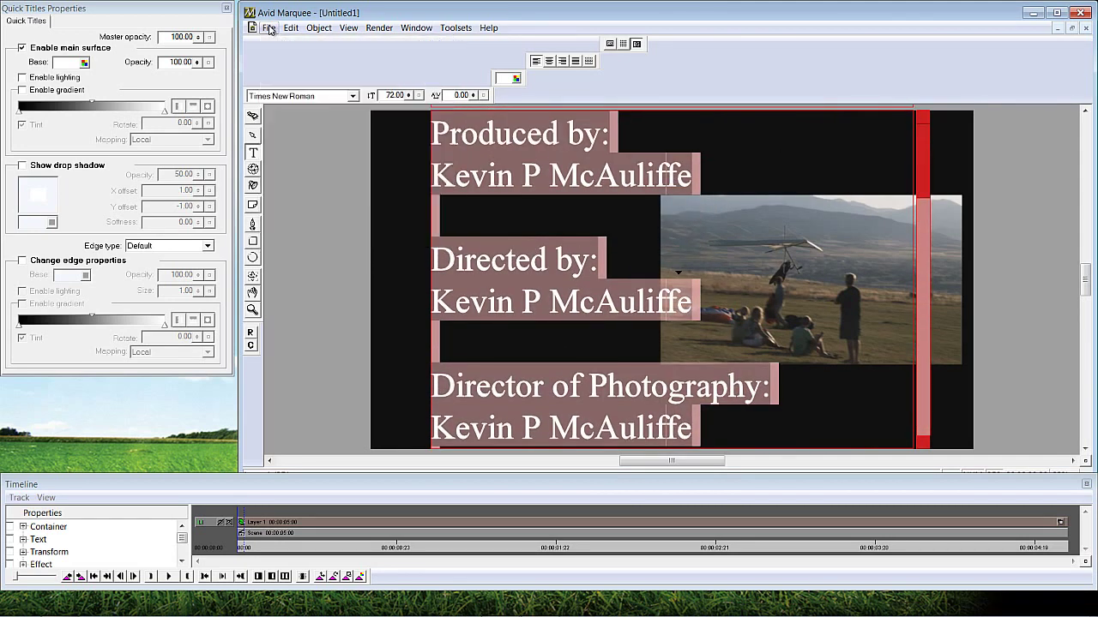
pyautogui.click(348, 28)
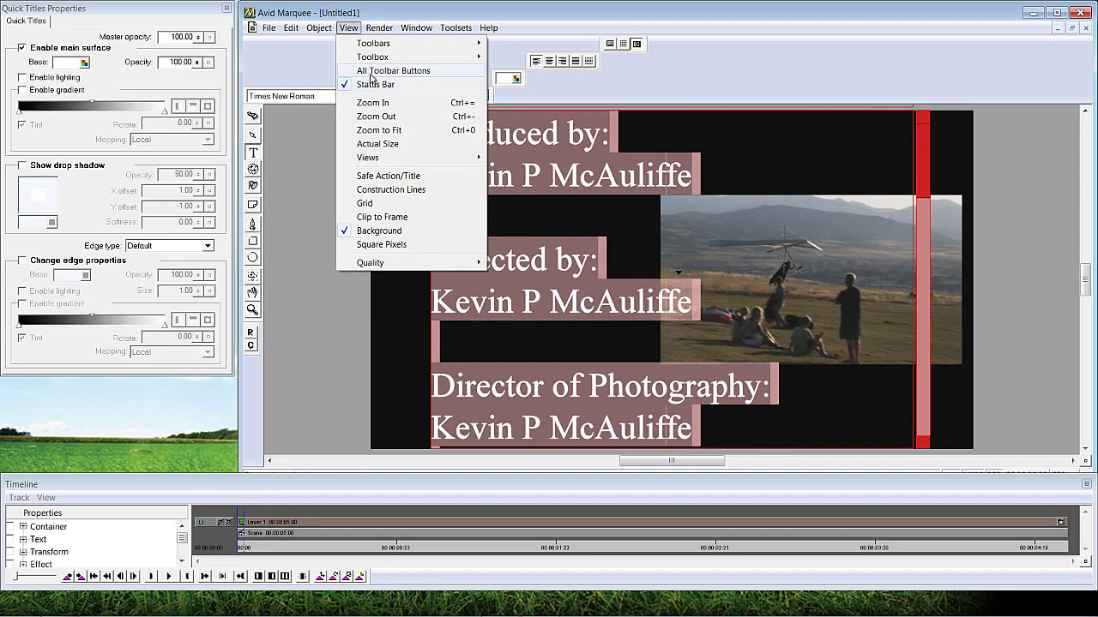
# - Show all toolbar buttons and set the credits to Gill Sans at size 38
pyautogui.click(370, 72)
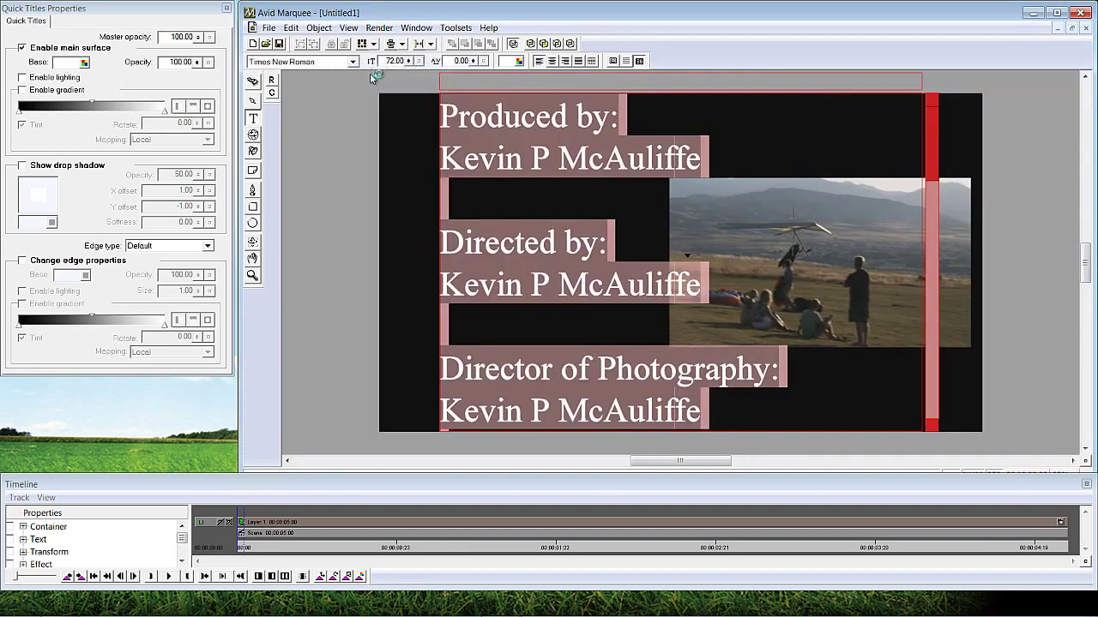
pyautogui.click(325, 64)
pyautogui.write('Gill Sans')
pyautogui.press('Return')
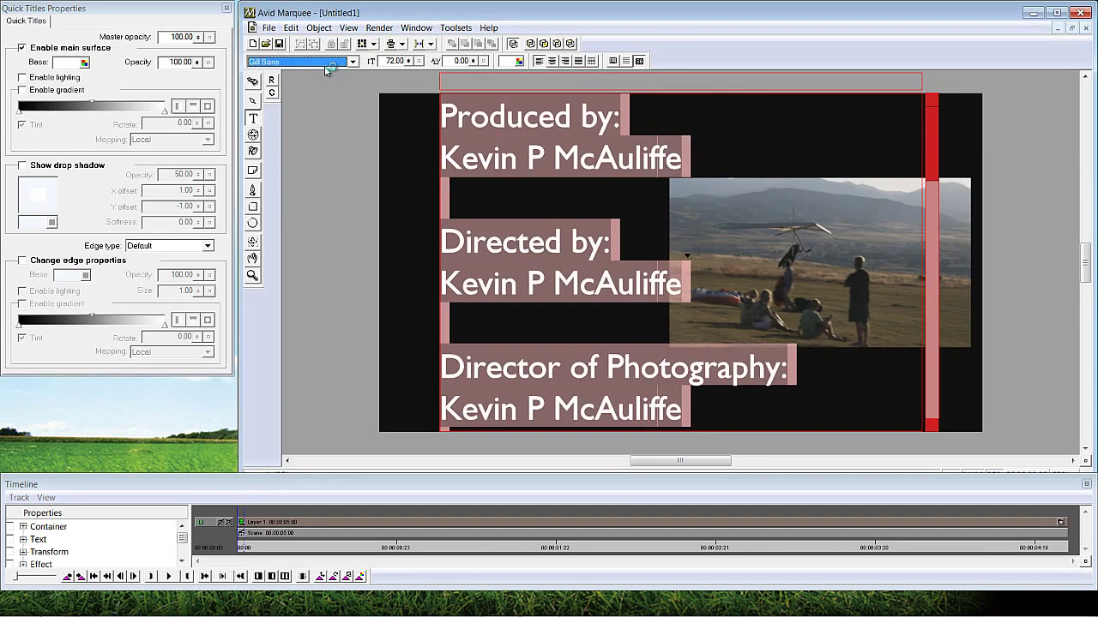
pyautogui.click(392, 61)
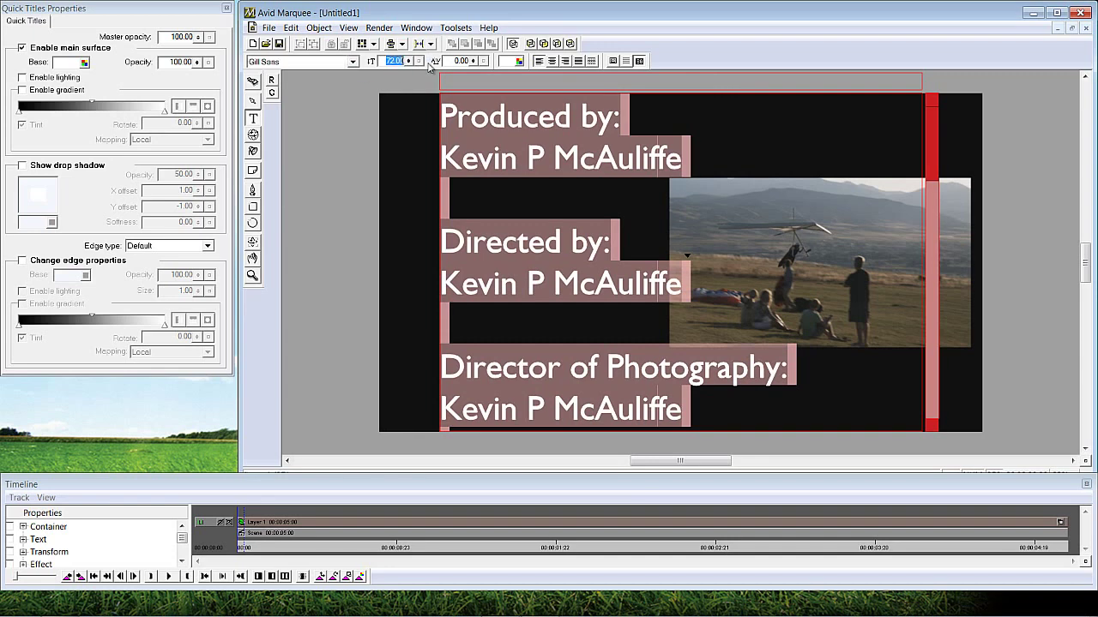
pyautogui.write('38')
pyautogui.press('Return')
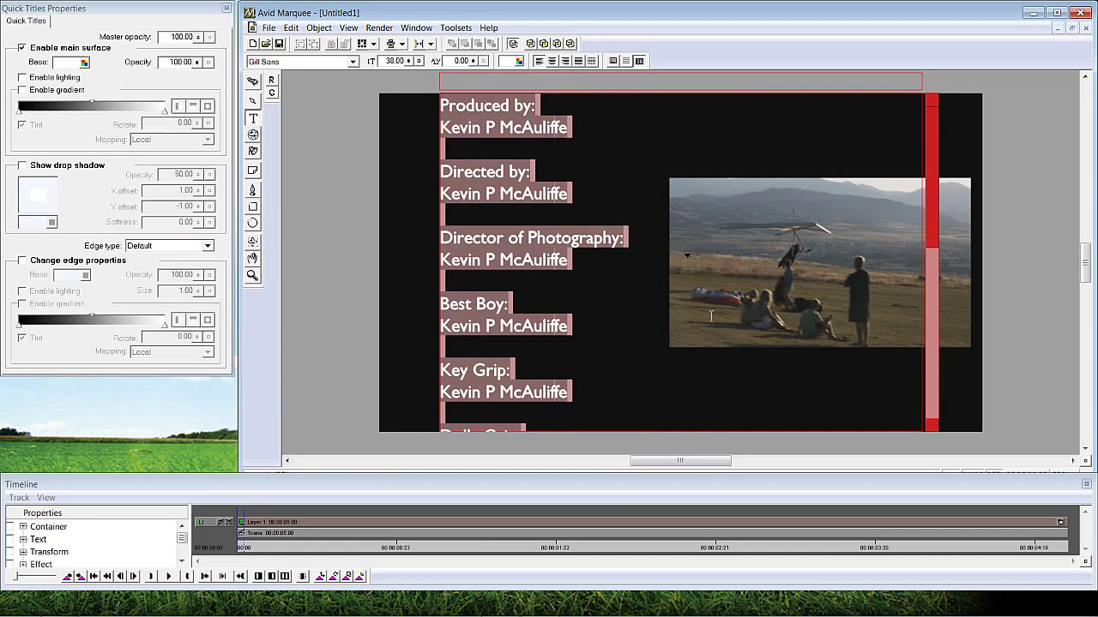
# - Scrub the title's timeline to check the roll, then return to the start
pyautogui.moveTo(687, 461); pyautogui.dragTo(689, 469)
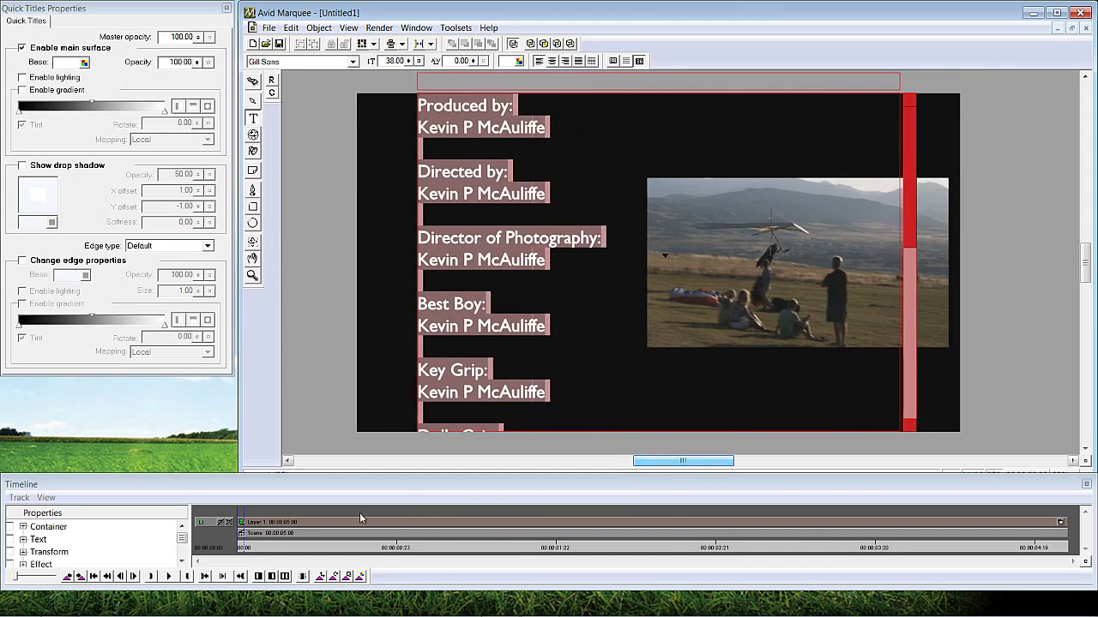
pyautogui.click(260, 542)
pyautogui.click(300, 549)
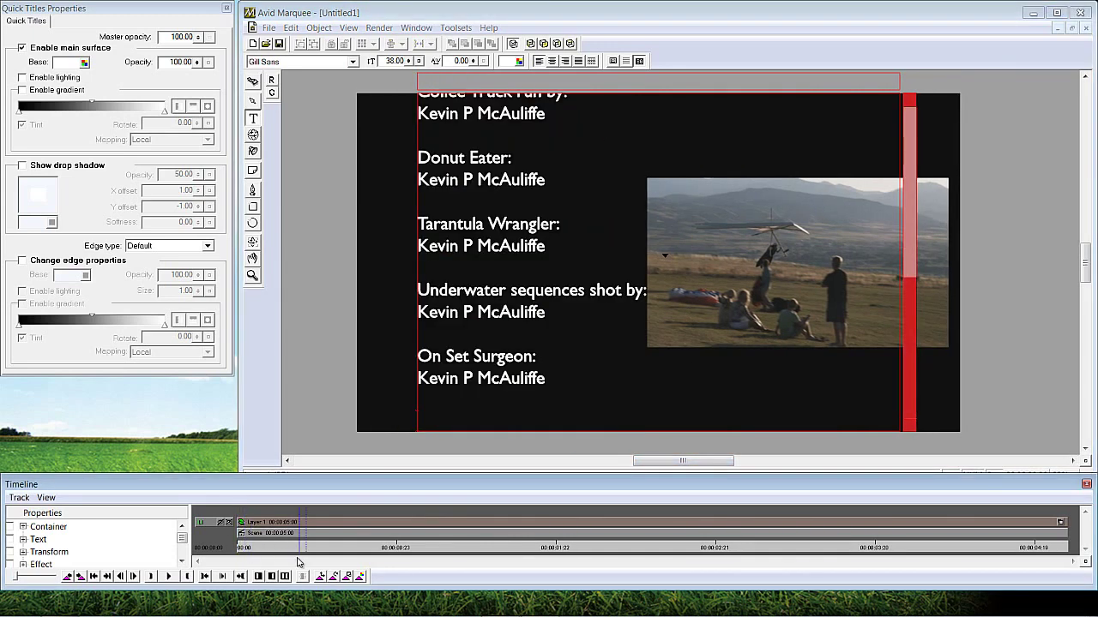
pyautogui.click(252, 100)
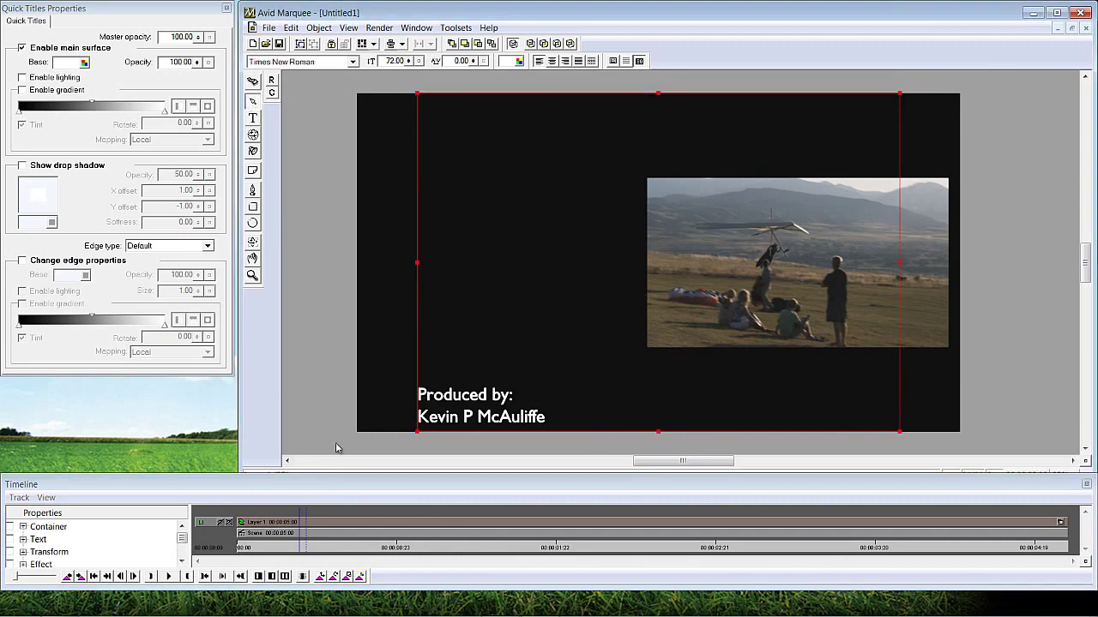
pyautogui.click(239, 550)
pyautogui.moveTo(239, 551)
pyautogui.mouseDown()
pyautogui.moveTo(1025, 547)
pyautogui.moveTo(231, 547)
pyautogui.mouseUp()
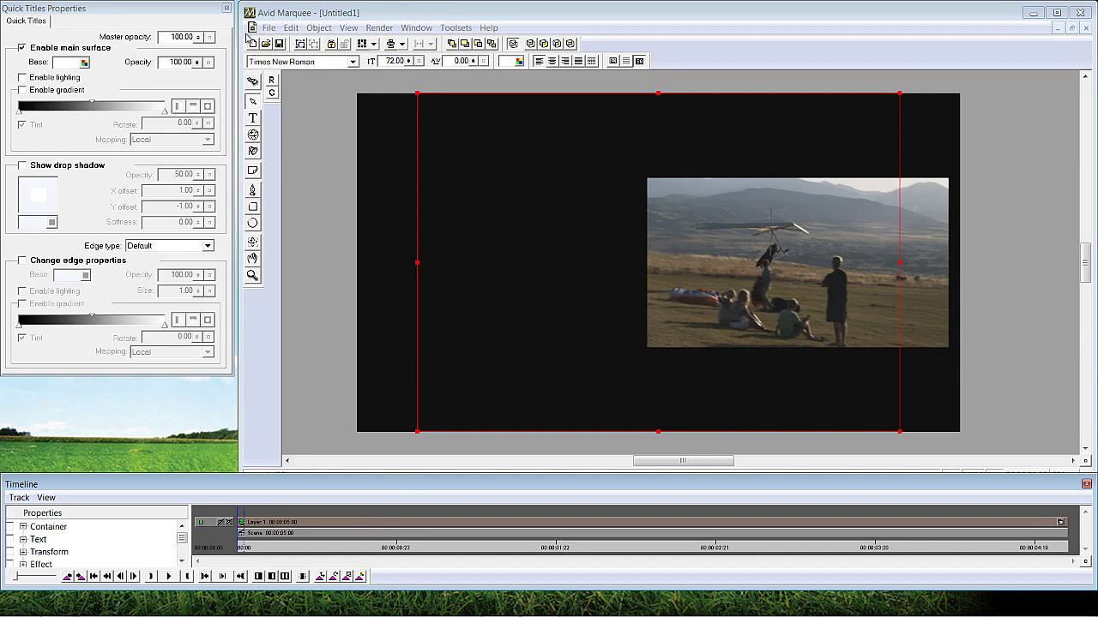
# - Set the title's Preview Duration to 2000 (20 seconds) in Title Preferences
pyautogui.click(267, 29)
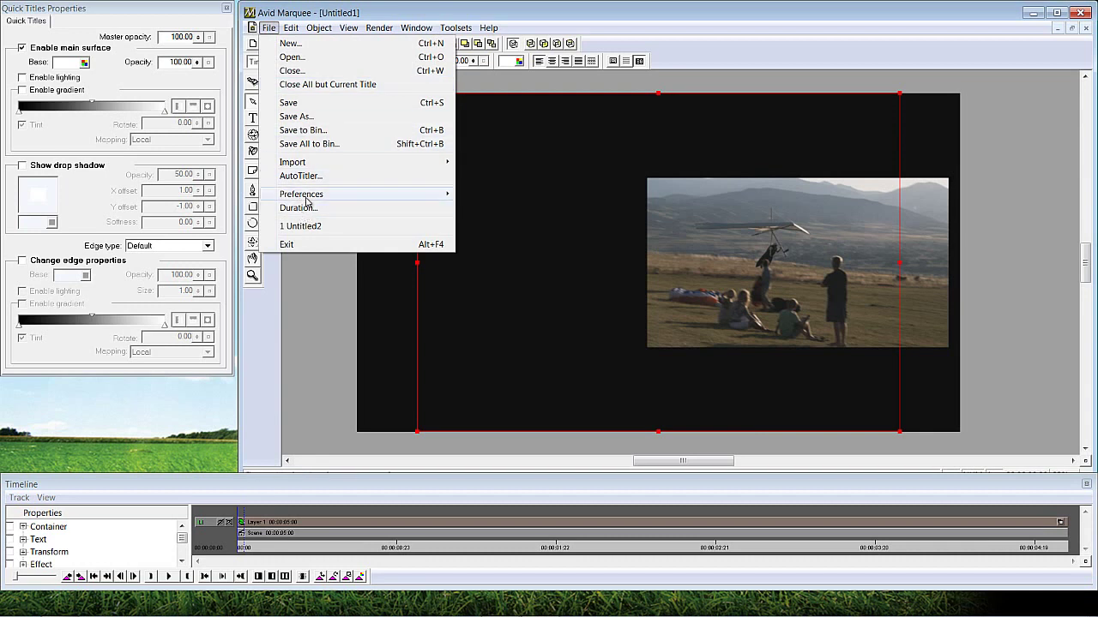
pyautogui.click(299, 209)
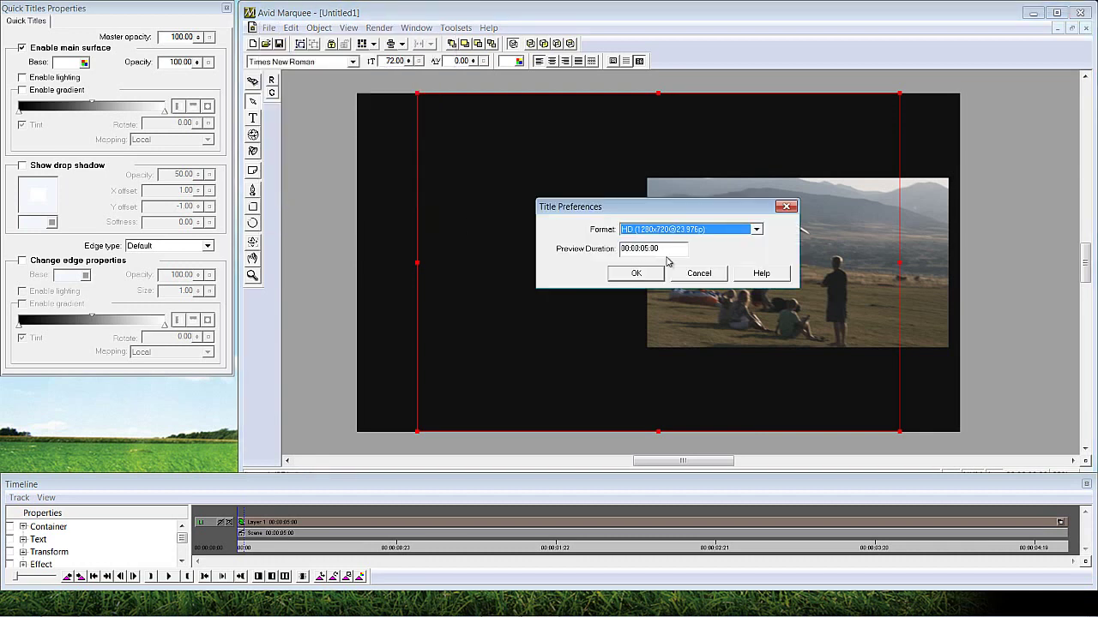
pyautogui.press('Tab')
pyautogui.write('2000')
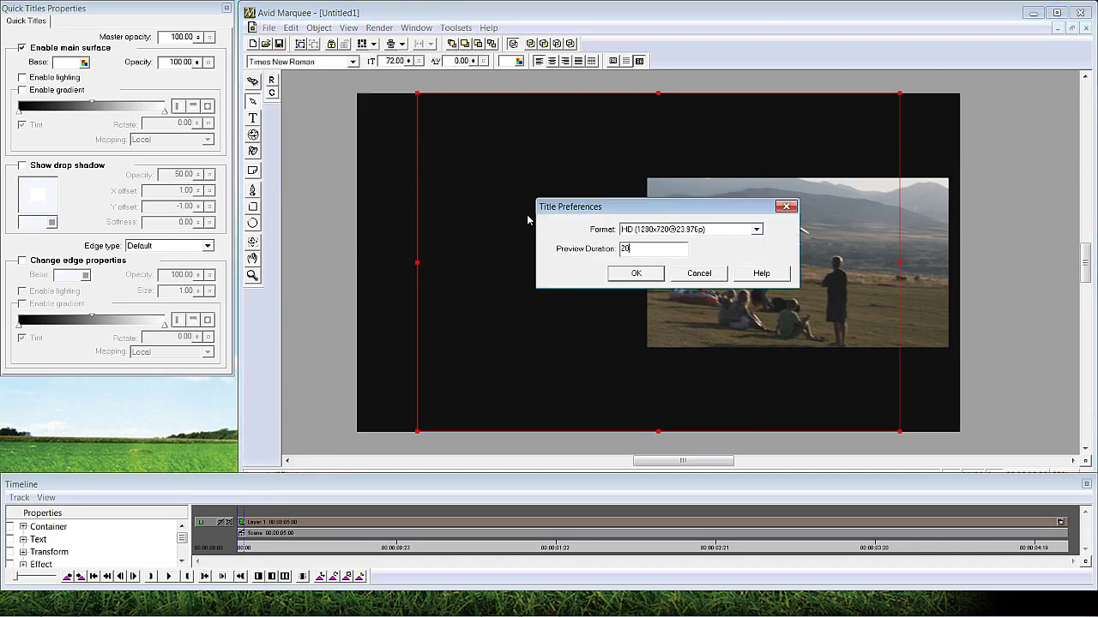
pyautogui.click(645, 273)
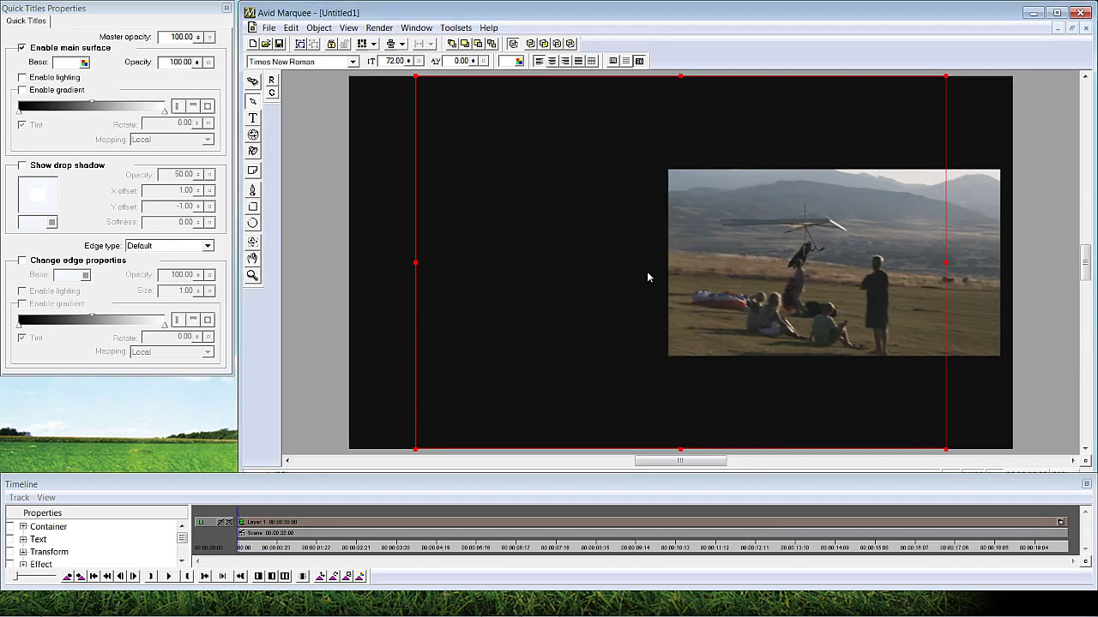
# - Scrub the Marquee timeline forward until the credits appear
pyautogui.click(280, 542)
pyautogui.click(258, 549)
pyautogui.moveTo(260, 553); pyautogui.dragTo(471, 264)
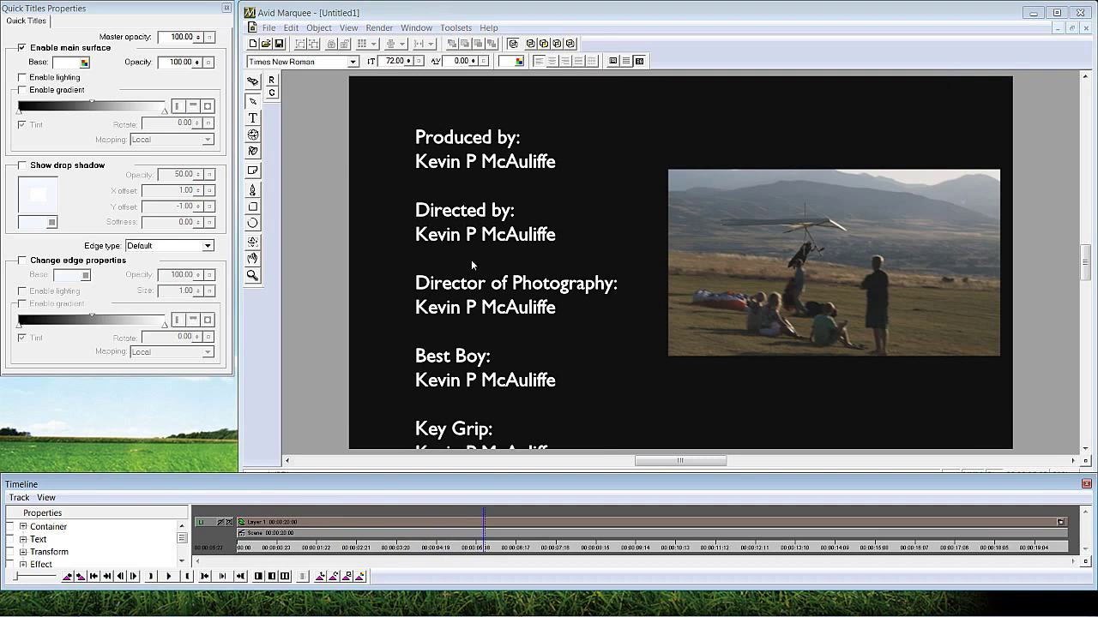
# - Select the credit text and enable lighting on it
pyautogui.click(429, 186)
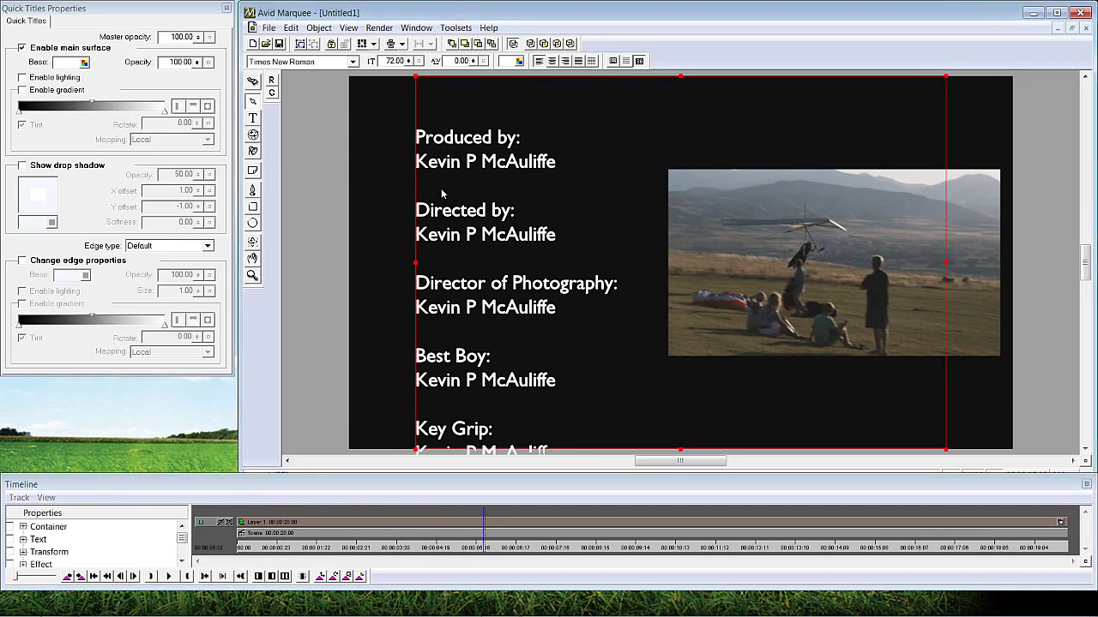
pyautogui.click(32, 80)
pyautogui.click(254, 152)
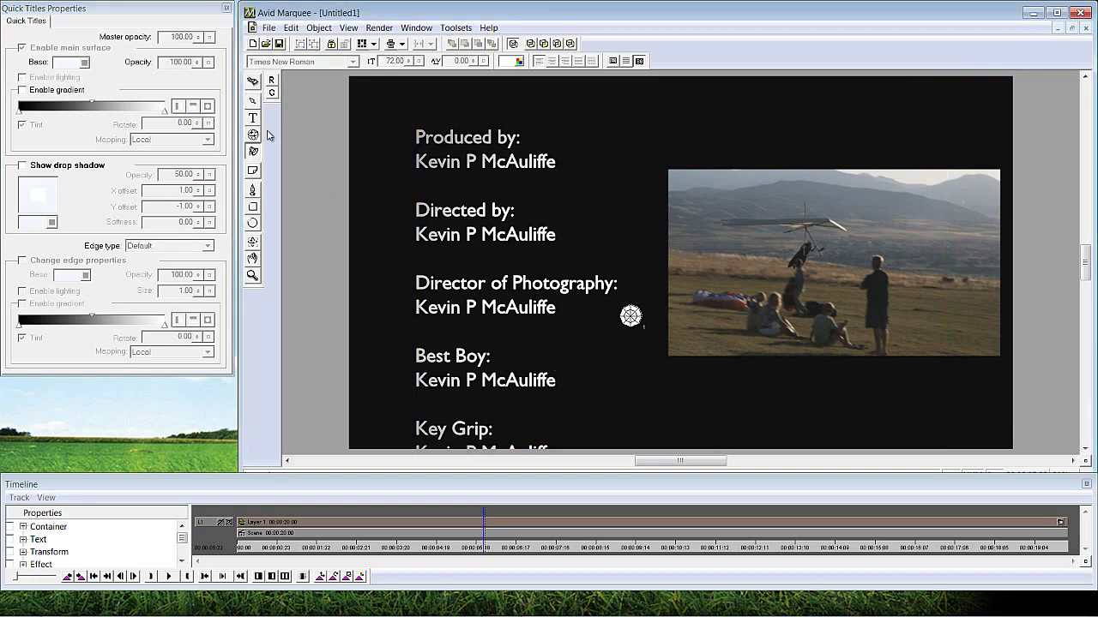
pyautogui.click(435, 151)
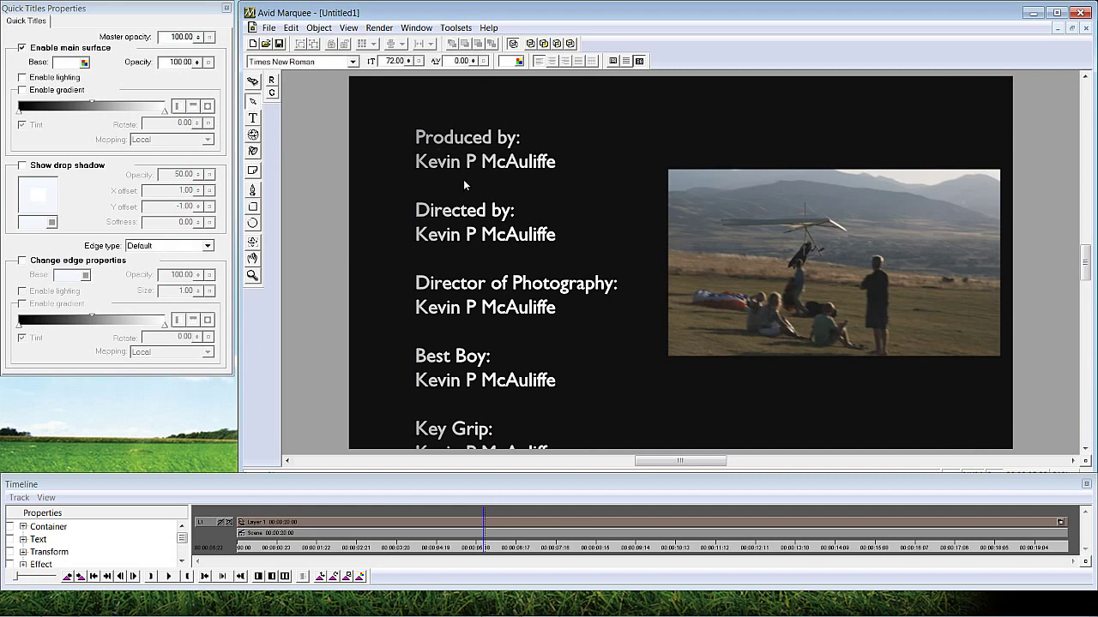
pyautogui.click(464, 179)
# - Raise the extrude depth to 31.33 in Effect properties and scrub to preview
pyautogui.click(429, 29)
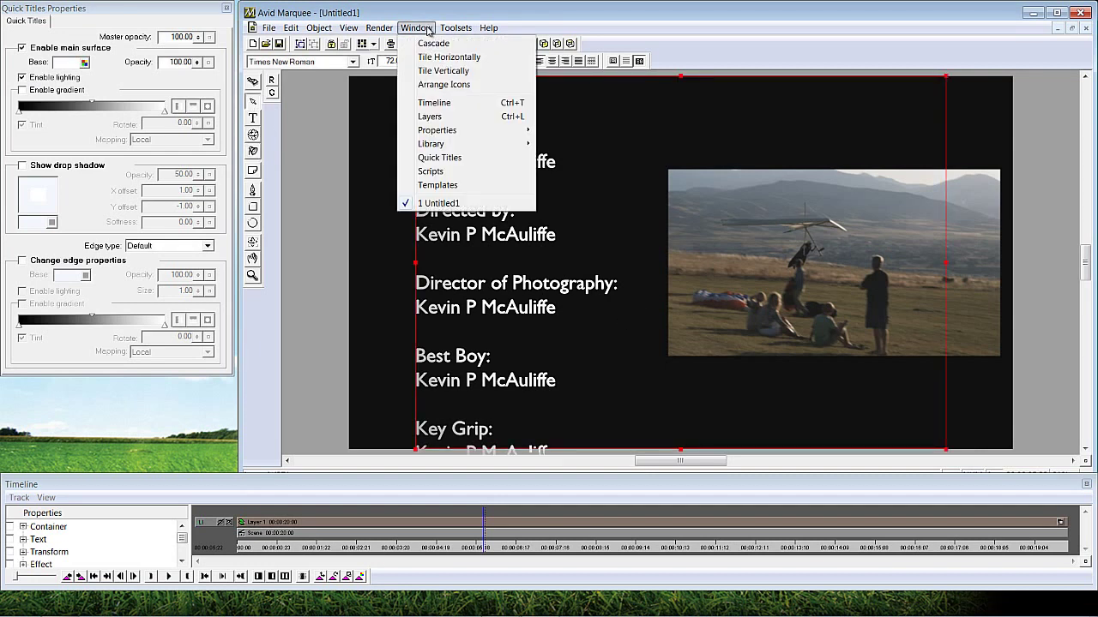
pyautogui.moveTo(463, 130)
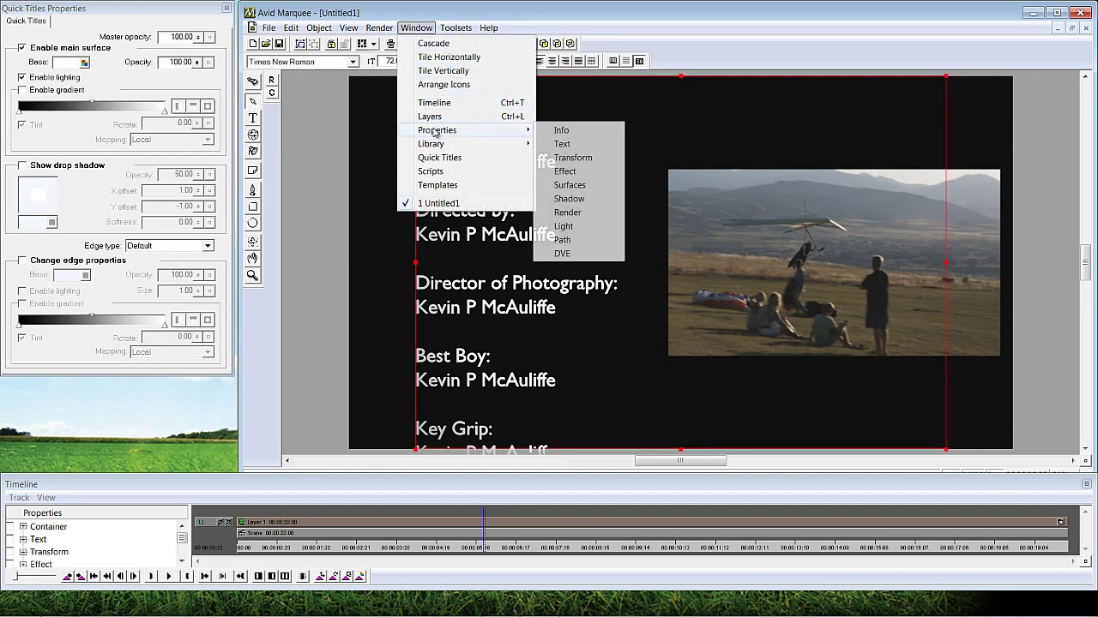
pyautogui.click(564, 171)
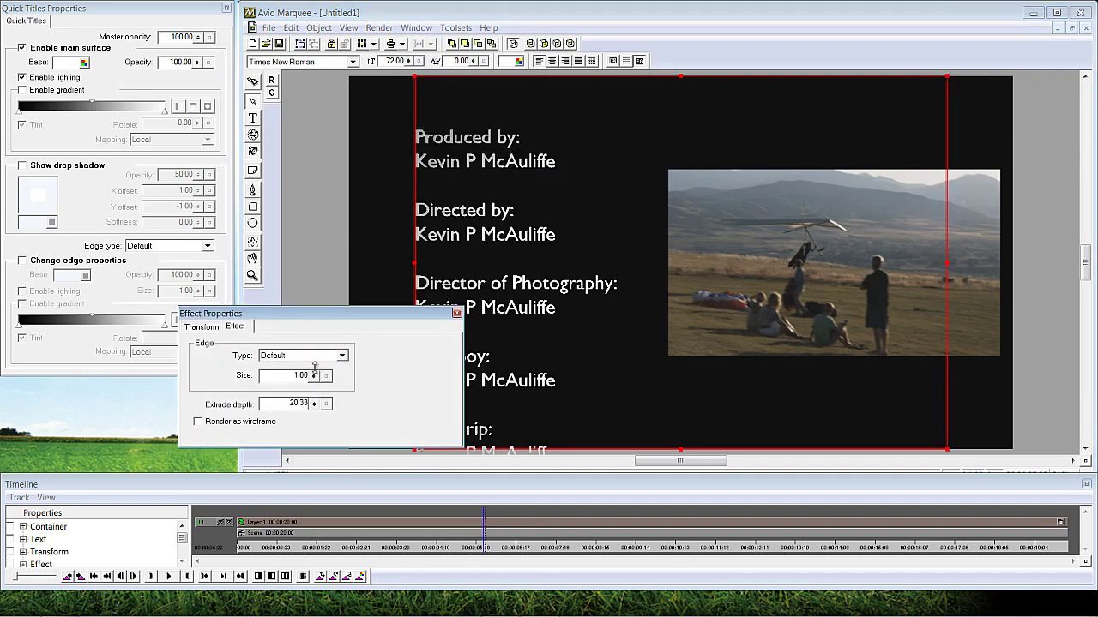
pyautogui.moveTo(314, 366); pyautogui.dragTo(200, 372)
pyautogui.click(478, 528)
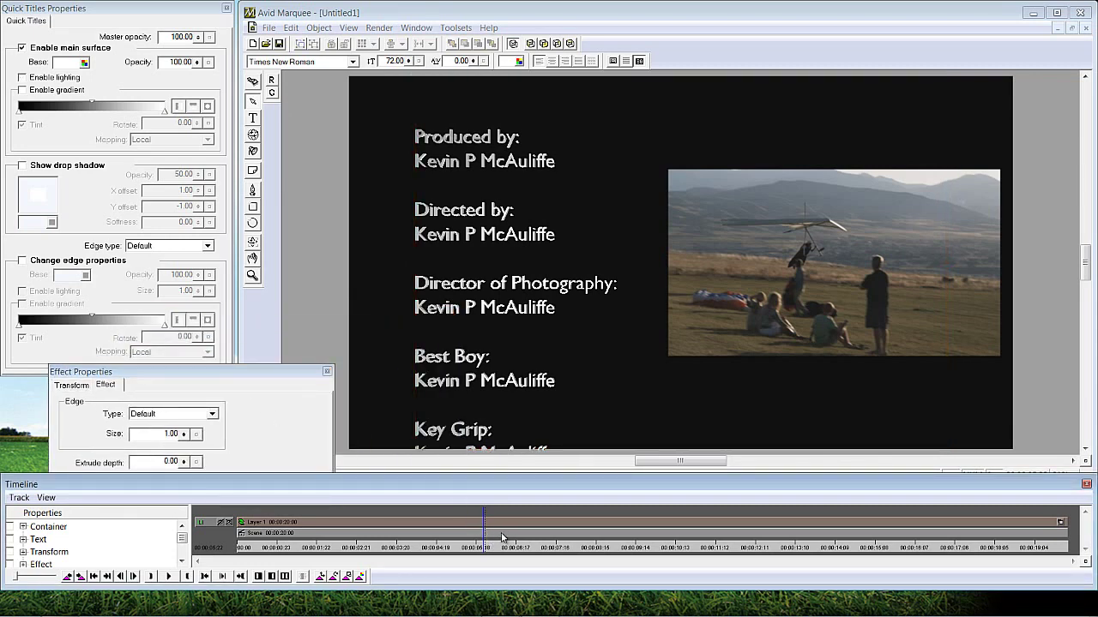
pyautogui.click(492, 547)
pyautogui.moveTo(496, 550); pyautogui.dragTo(240, 531)
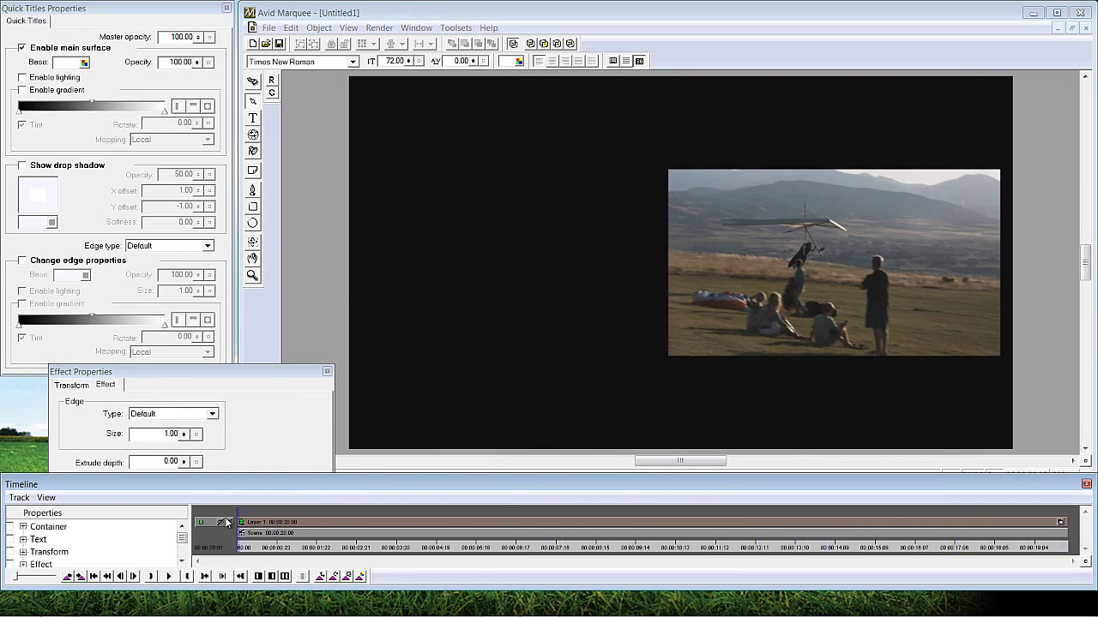
# - Save all titles to the bin and accept the Rolling Title Warning to render the animation
pyautogui.click(269, 28)
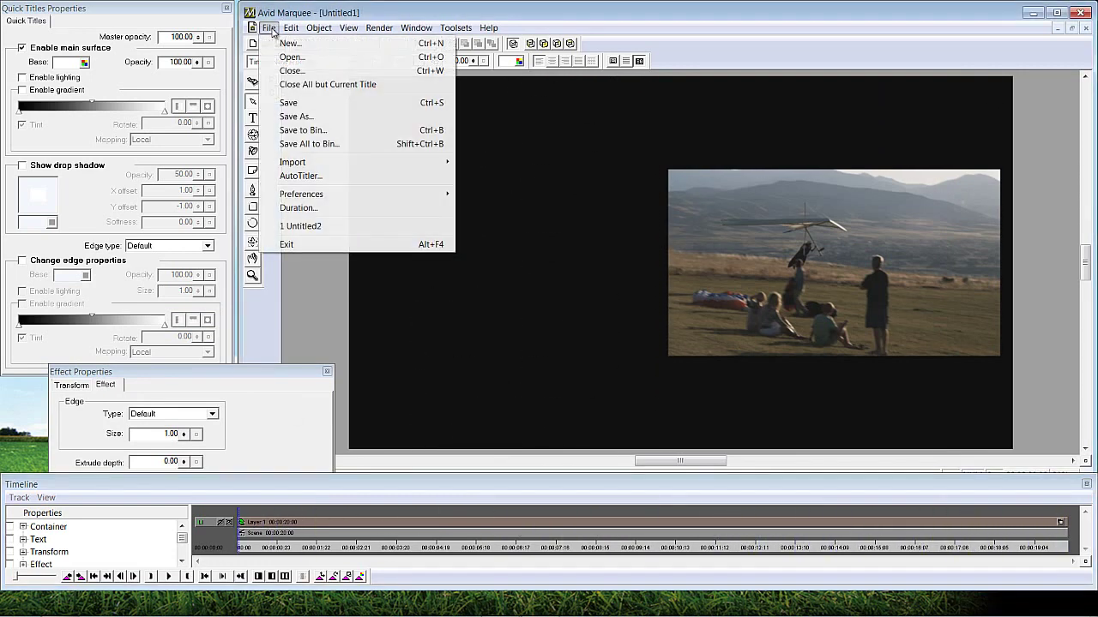
pyautogui.click(310, 139)
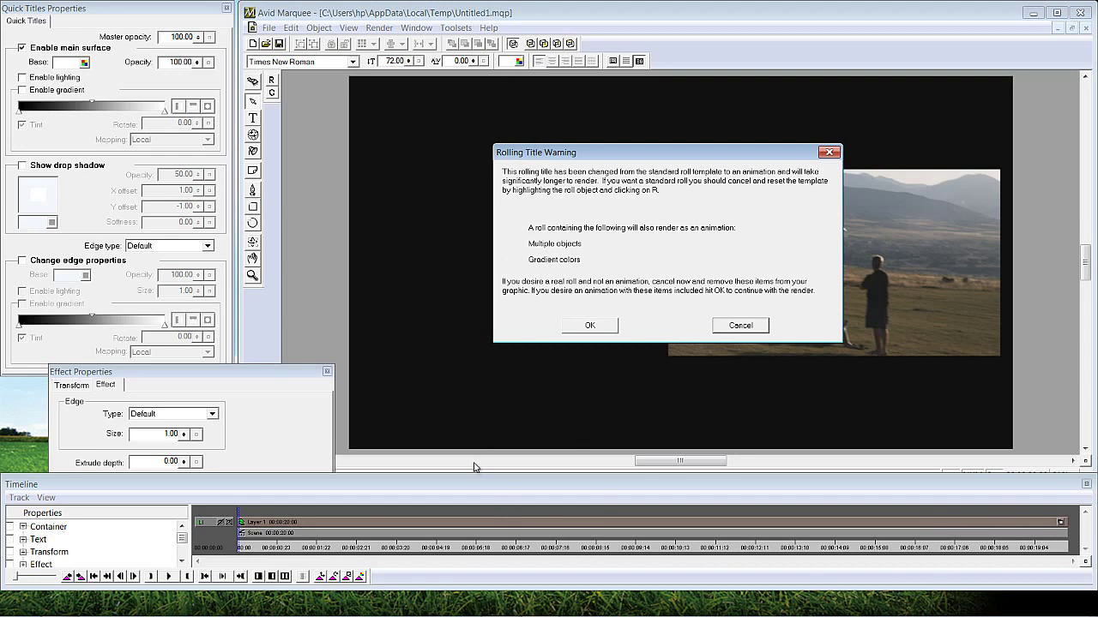
pyautogui.click(592, 325)
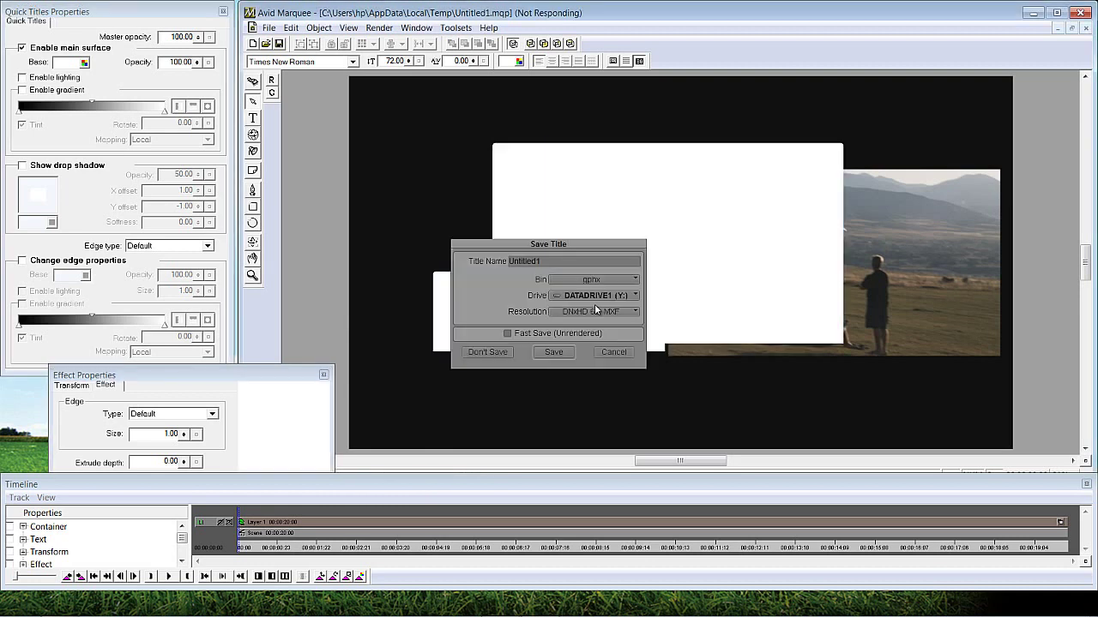
# - Save the rendered Untitled1 title into the gphx bin
pyautogui.click(554, 352)
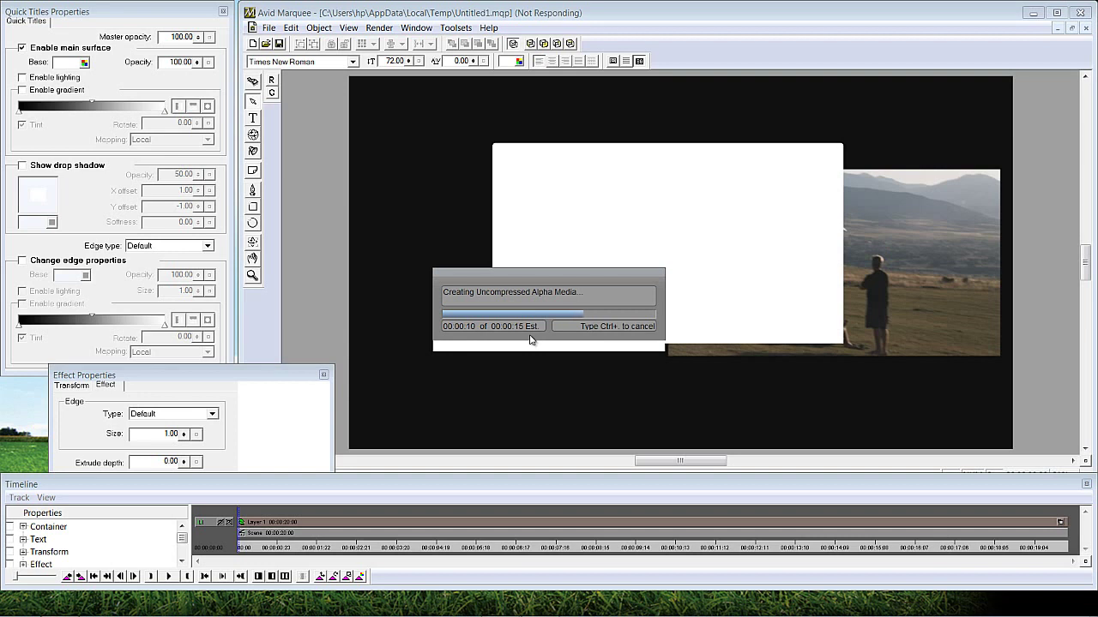
# - Wait for the uncompressed alpha media to finish, briefly using Alt+Tab and dismissing it
pyautogui.hotkey('alt', 'Tab')
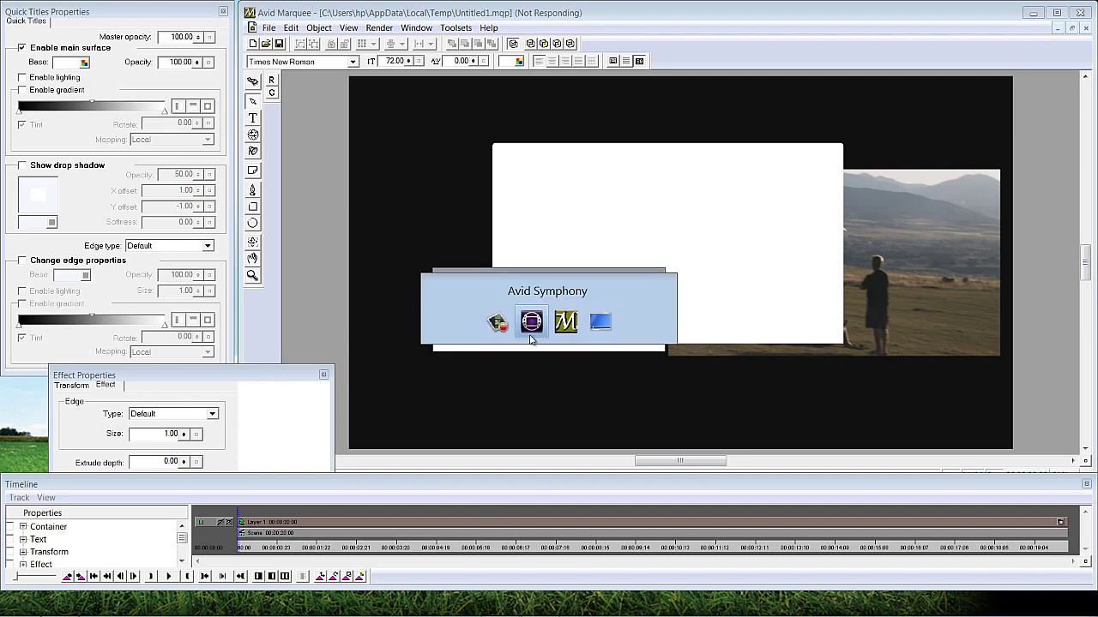
pyautogui.hotkey('alt', 'Tab')
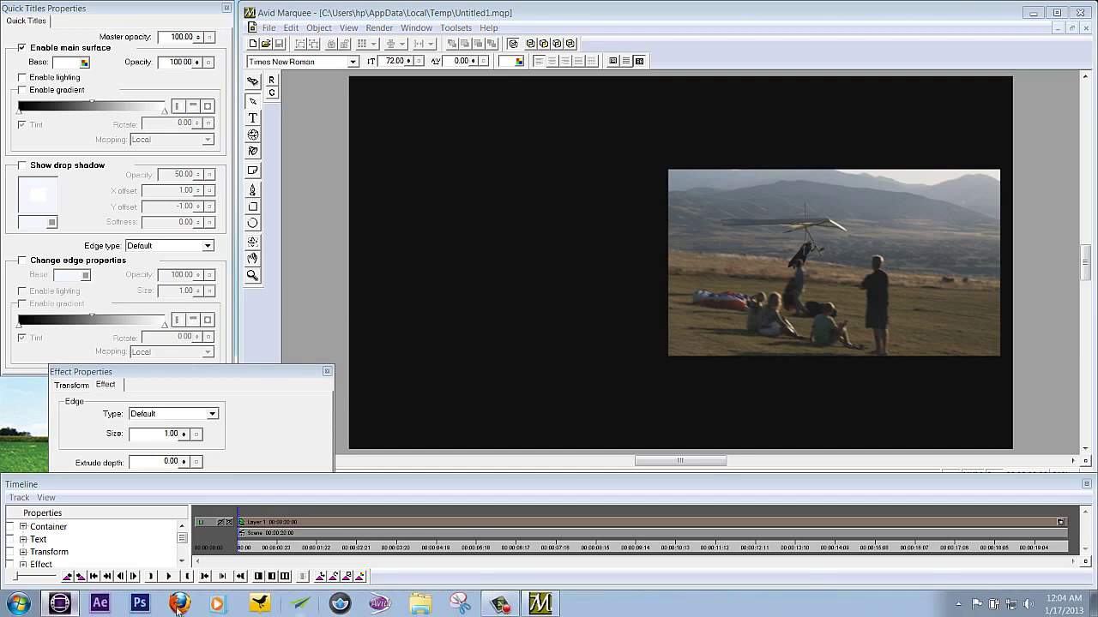
# - In Symphony, load Animated Title: Untitled1 into the source monitor and scrub its credits
pyautogui.click(66, 604)
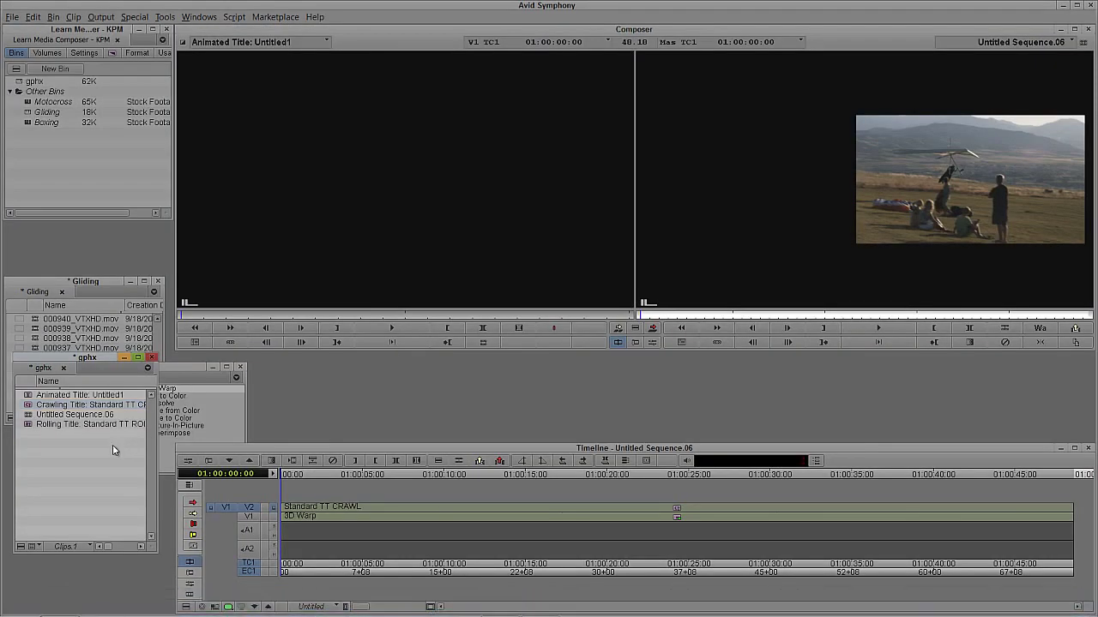
pyautogui.moveTo(35, 395); pyautogui.dragTo(321, 255)
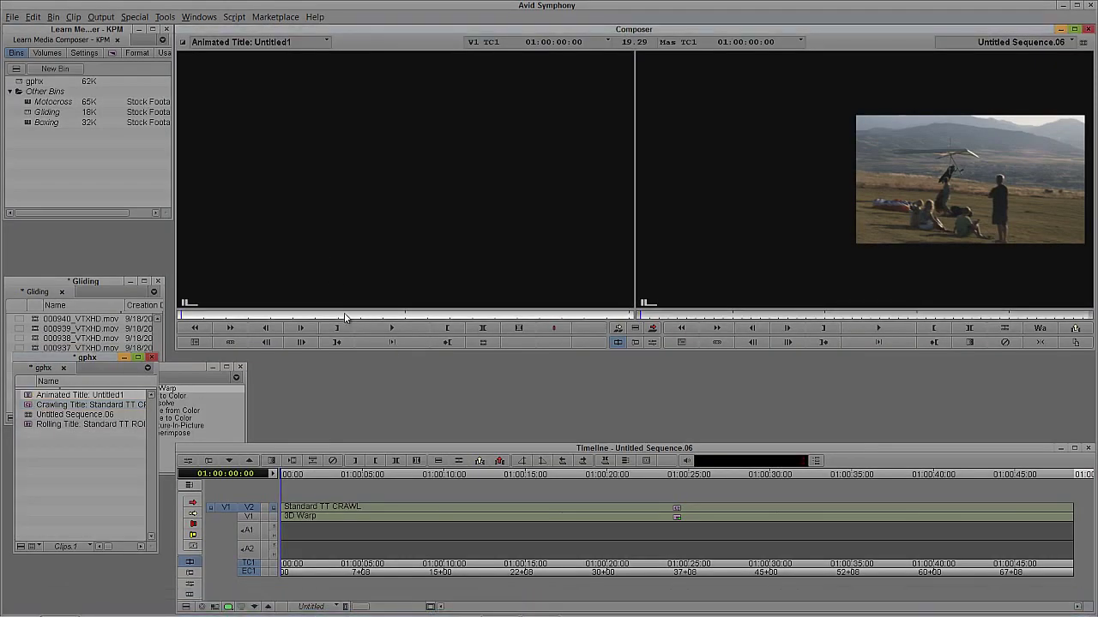
pyautogui.moveTo(363, 316); pyautogui.dragTo(445, 317)
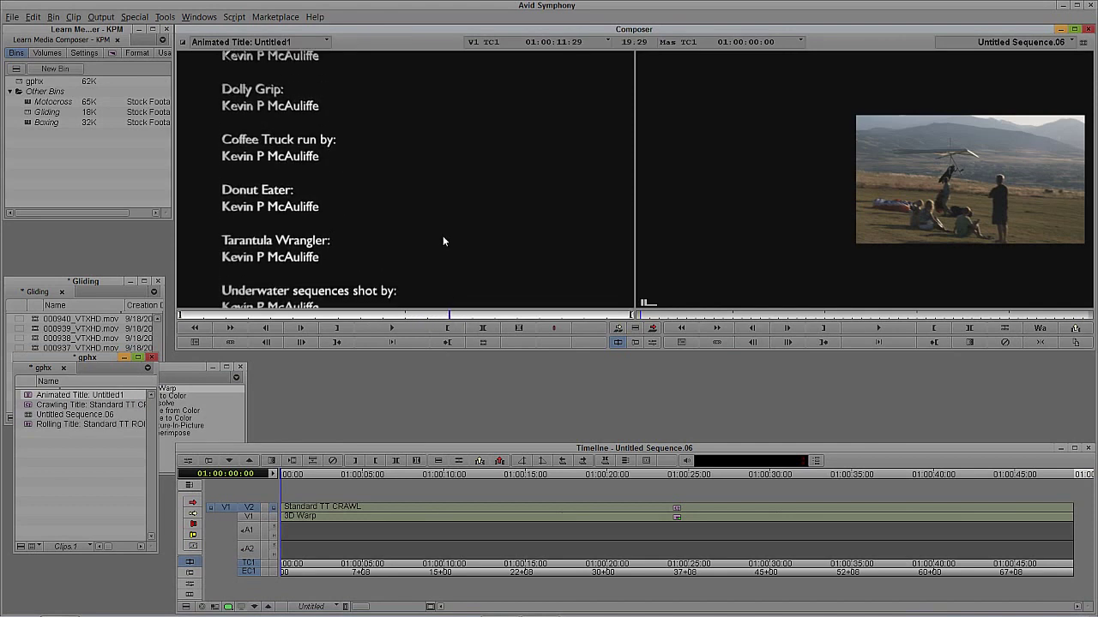
pyautogui.click(747, 199)
# - Clear the record monitor and load Untitled Sequence.06 into it
pyautogui.click(1005, 43)
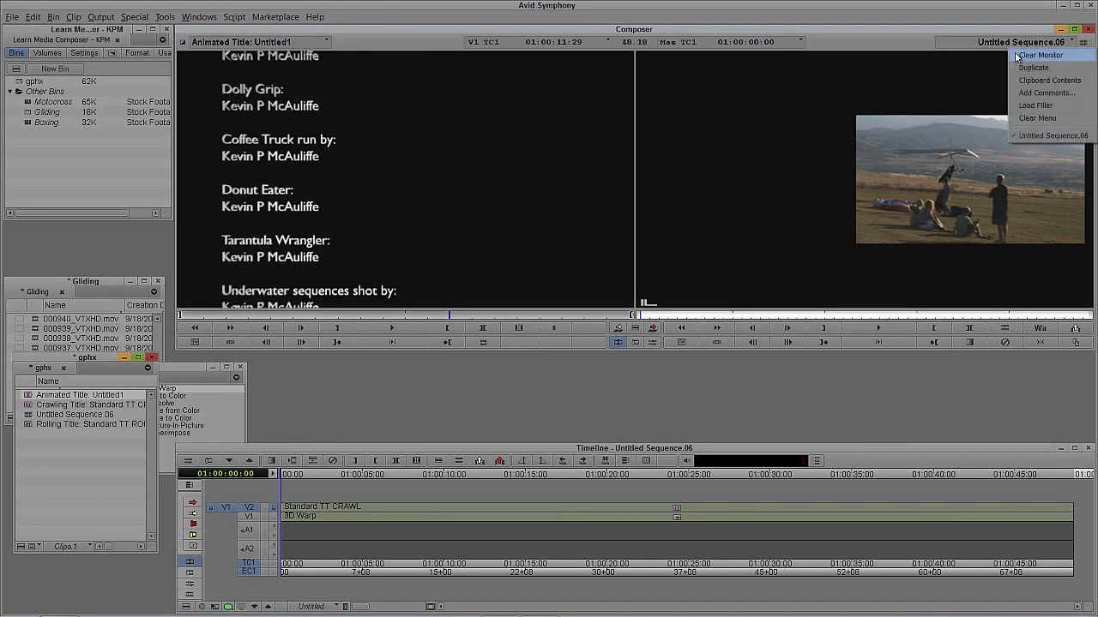
pyautogui.click(1015, 52)
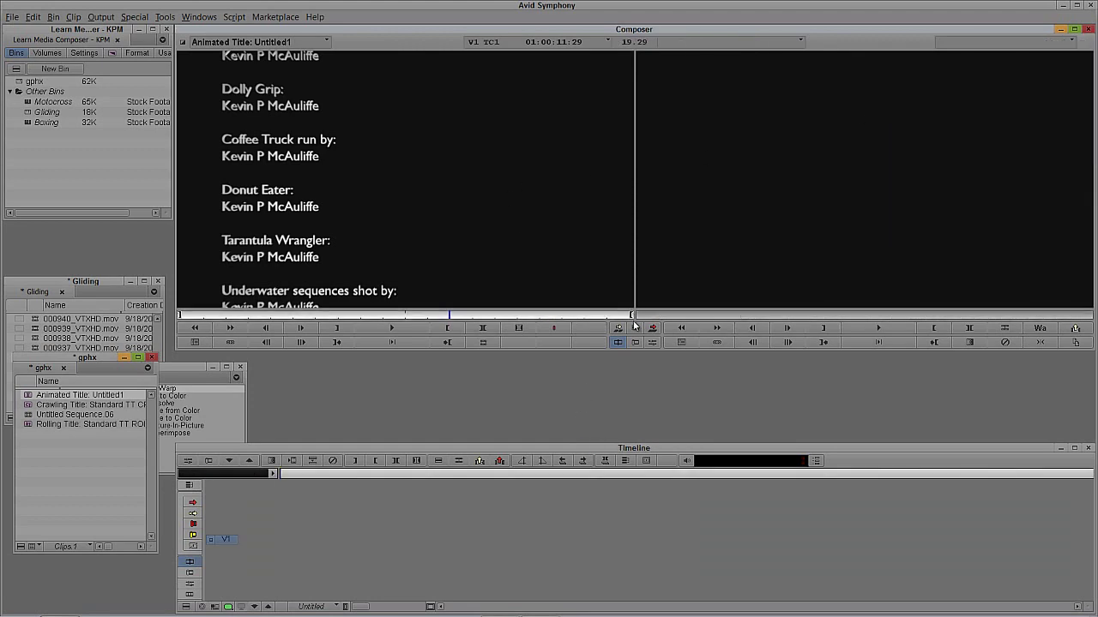
pyautogui.moveTo(28, 420); pyautogui.dragTo(829, 161)
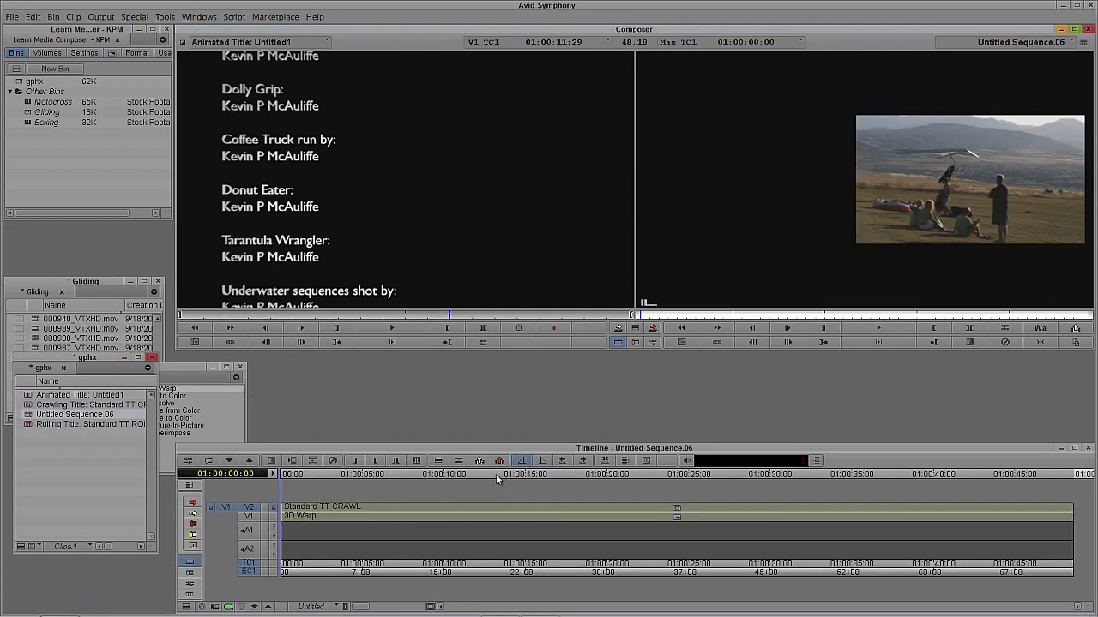
pyautogui.click(386, 225)
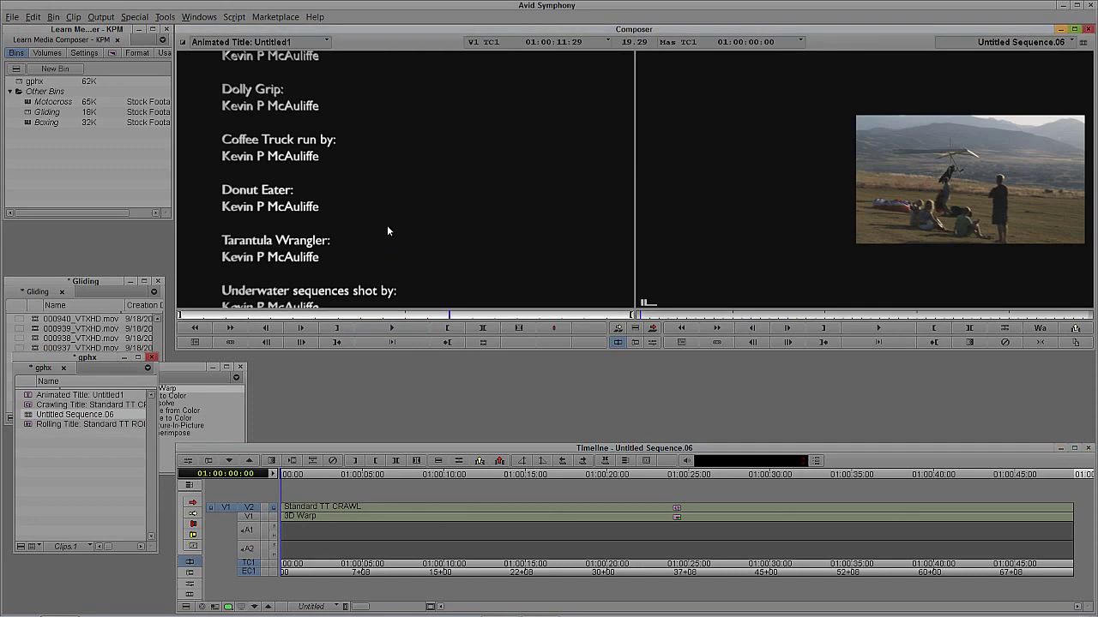
pyautogui.click(839, 183)
# - Overwrite Untitled1 onto V2 over the crawl title, checking about ten seconds in
pyautogui.moveTo(838, 185); pyautogui.dragTo(727, 522)
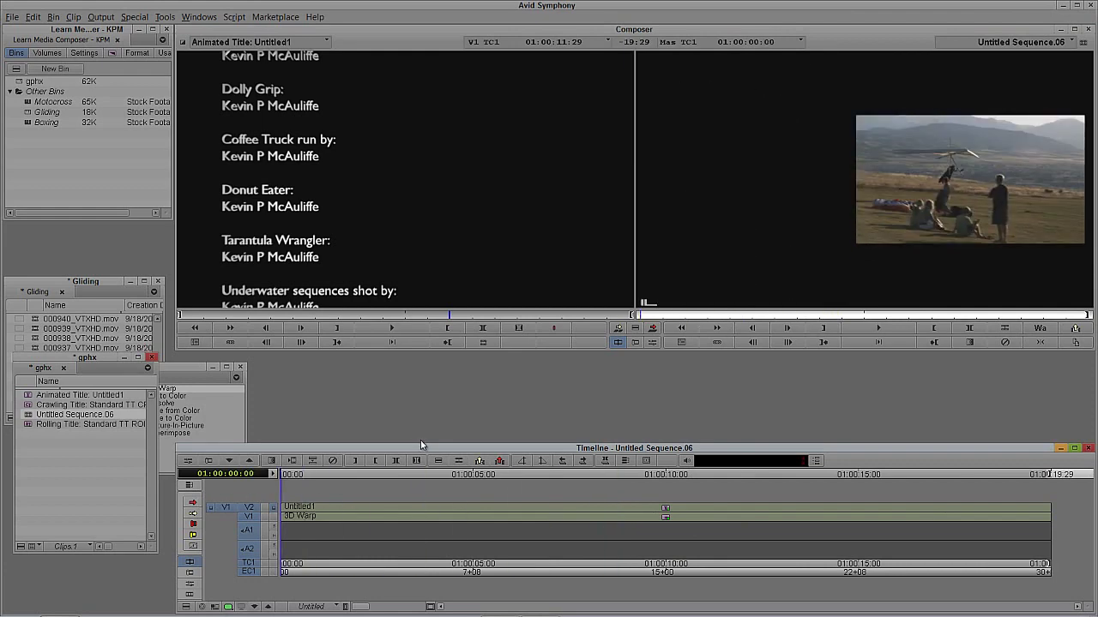
pyautogui.click(477, 514)
pyautogui.click(658, 517)
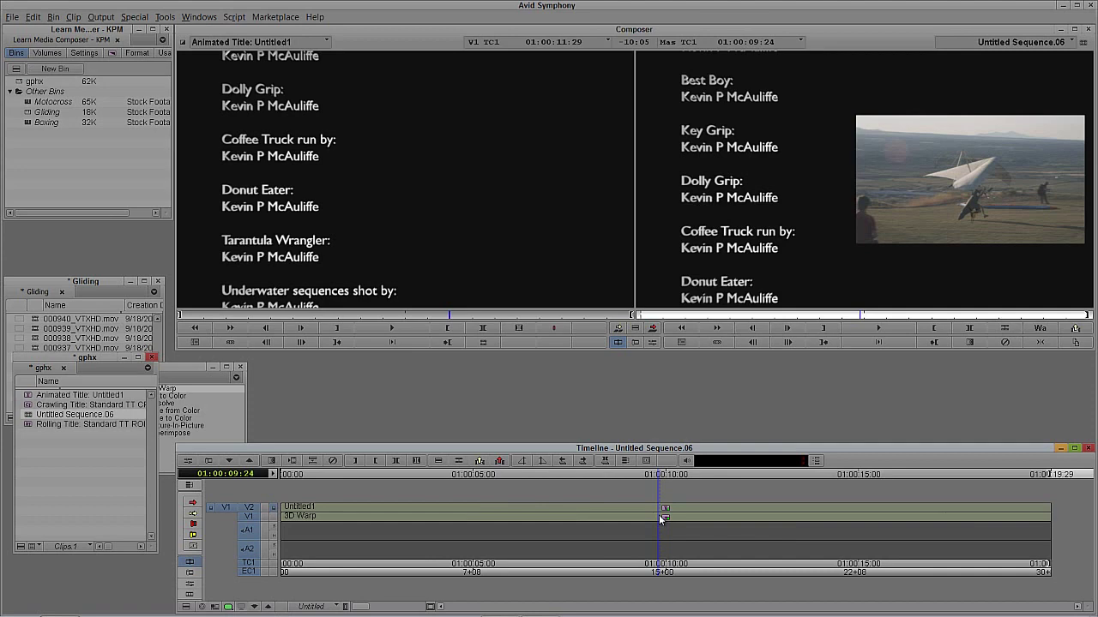
# - Rewind Untitled Sequence.06 to its start and play it
pyautogui.moveTo(659, 514); pyautogui.dragTo(208, 503)
pyautogui.click(823, 261)
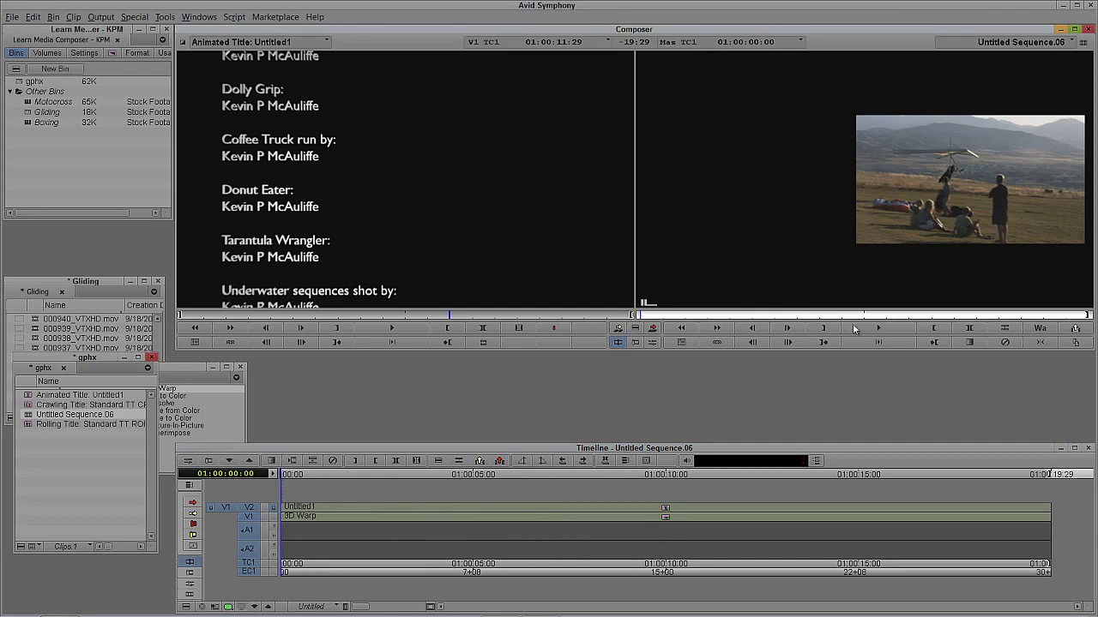
pyautogui.click(878, 328)
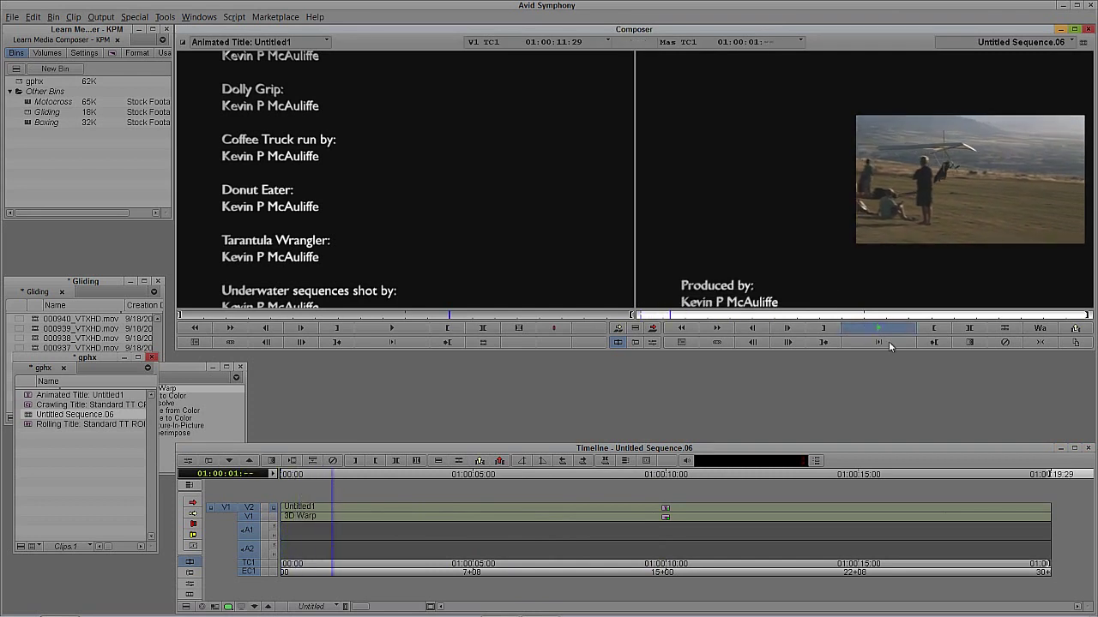